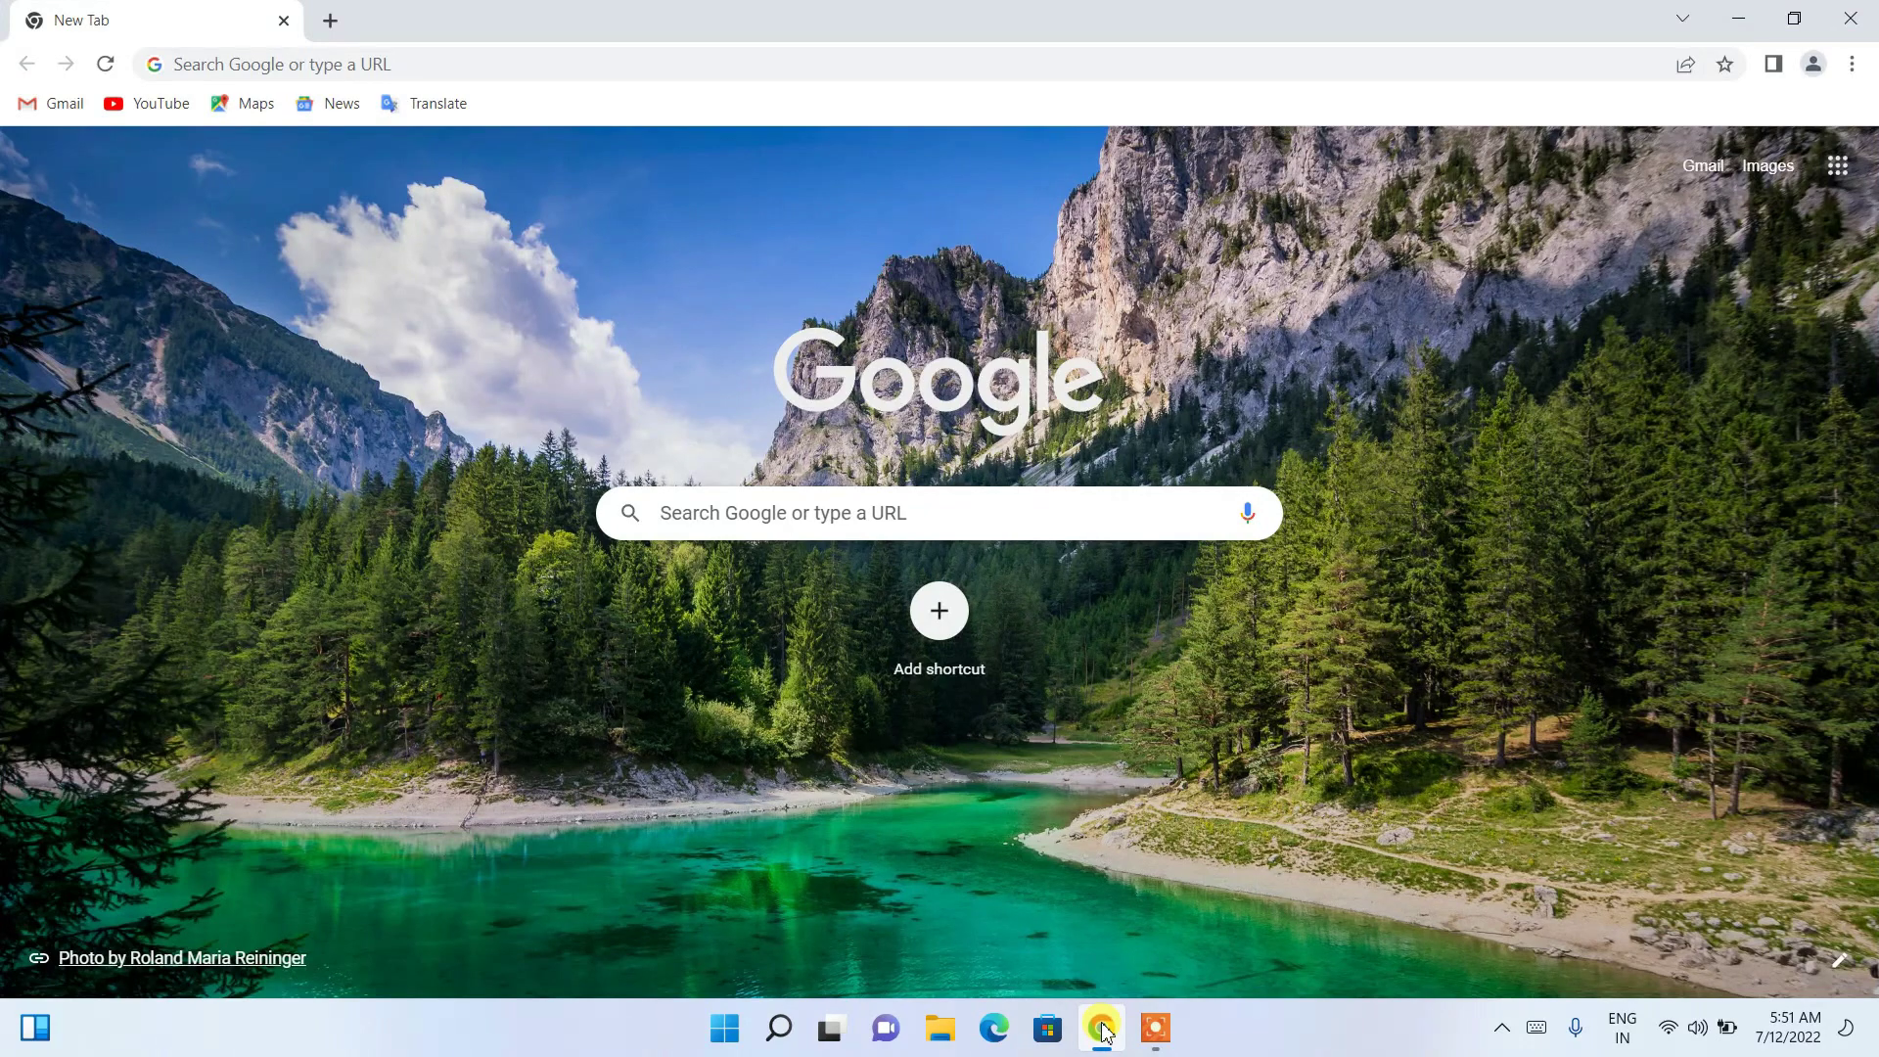
Step: Search Google for 'php download' from the Chrome address bar
left_click(432, 56)
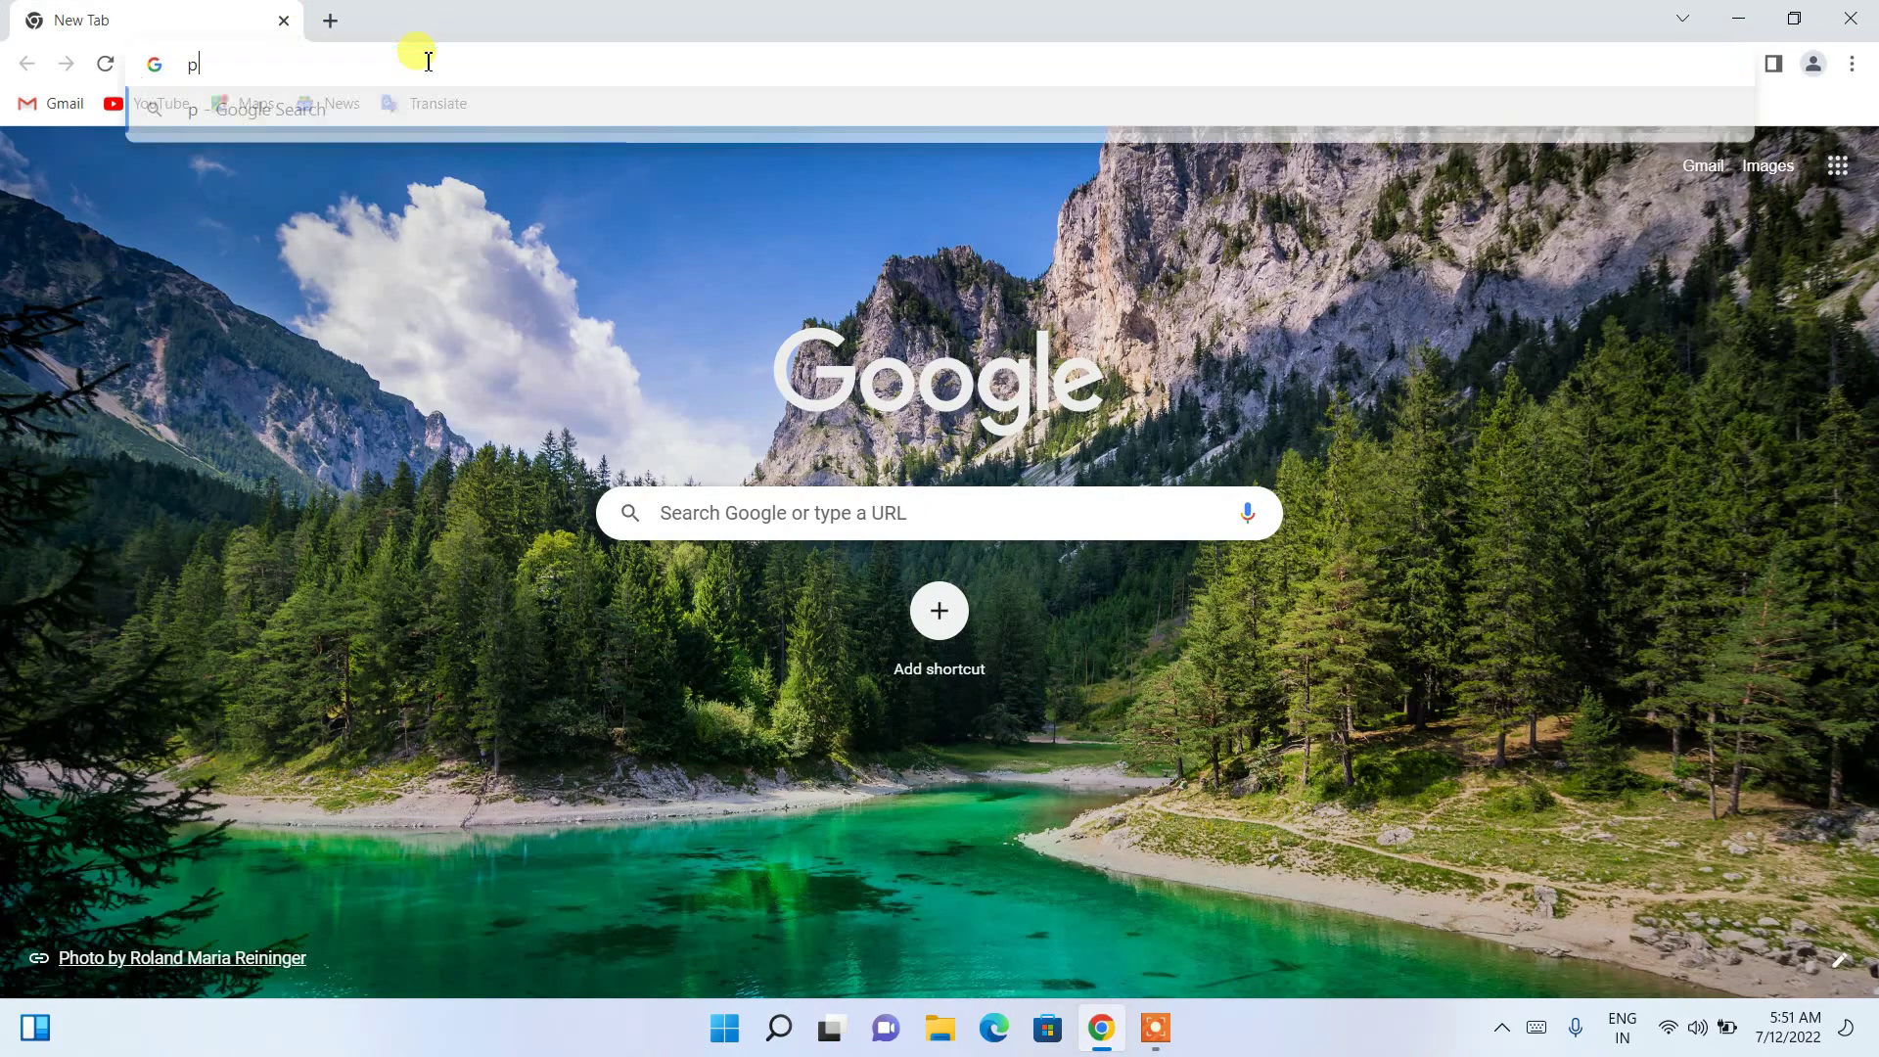
type("php ")
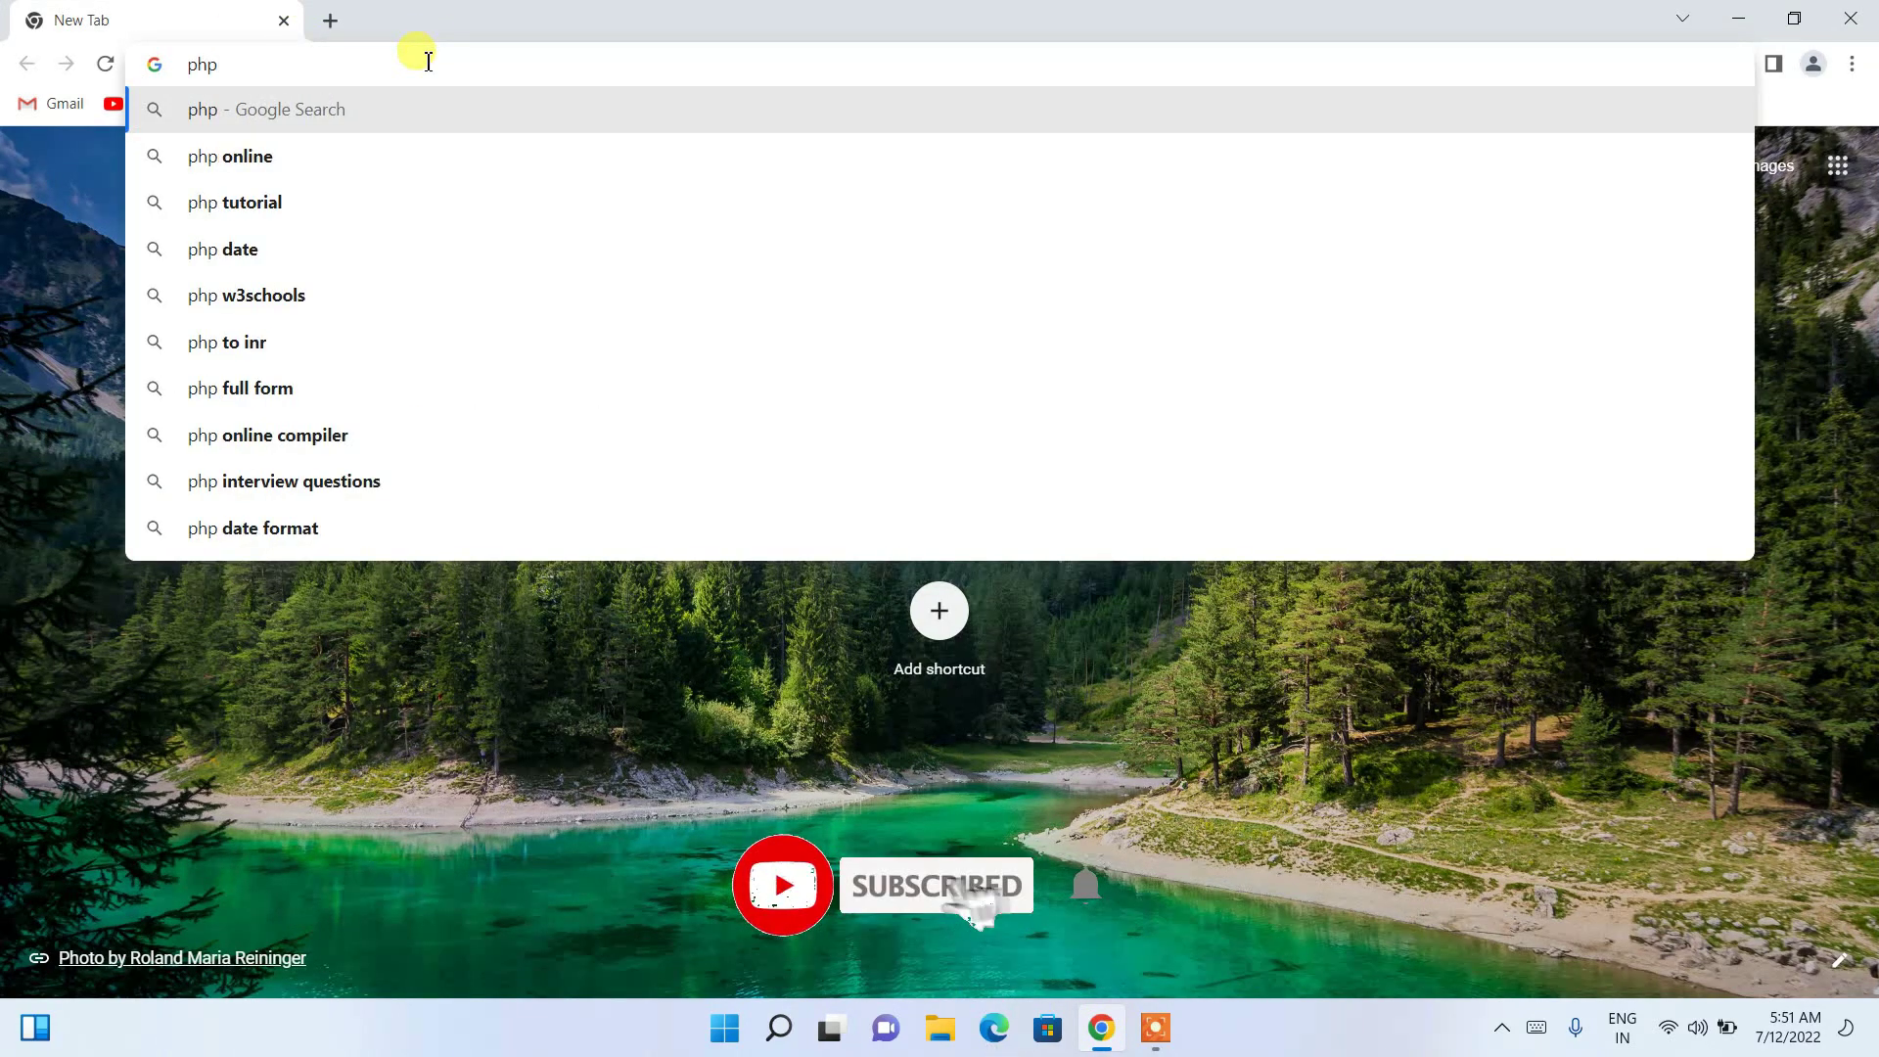
type("d")
key("Down")
key("Down")
key("Down")
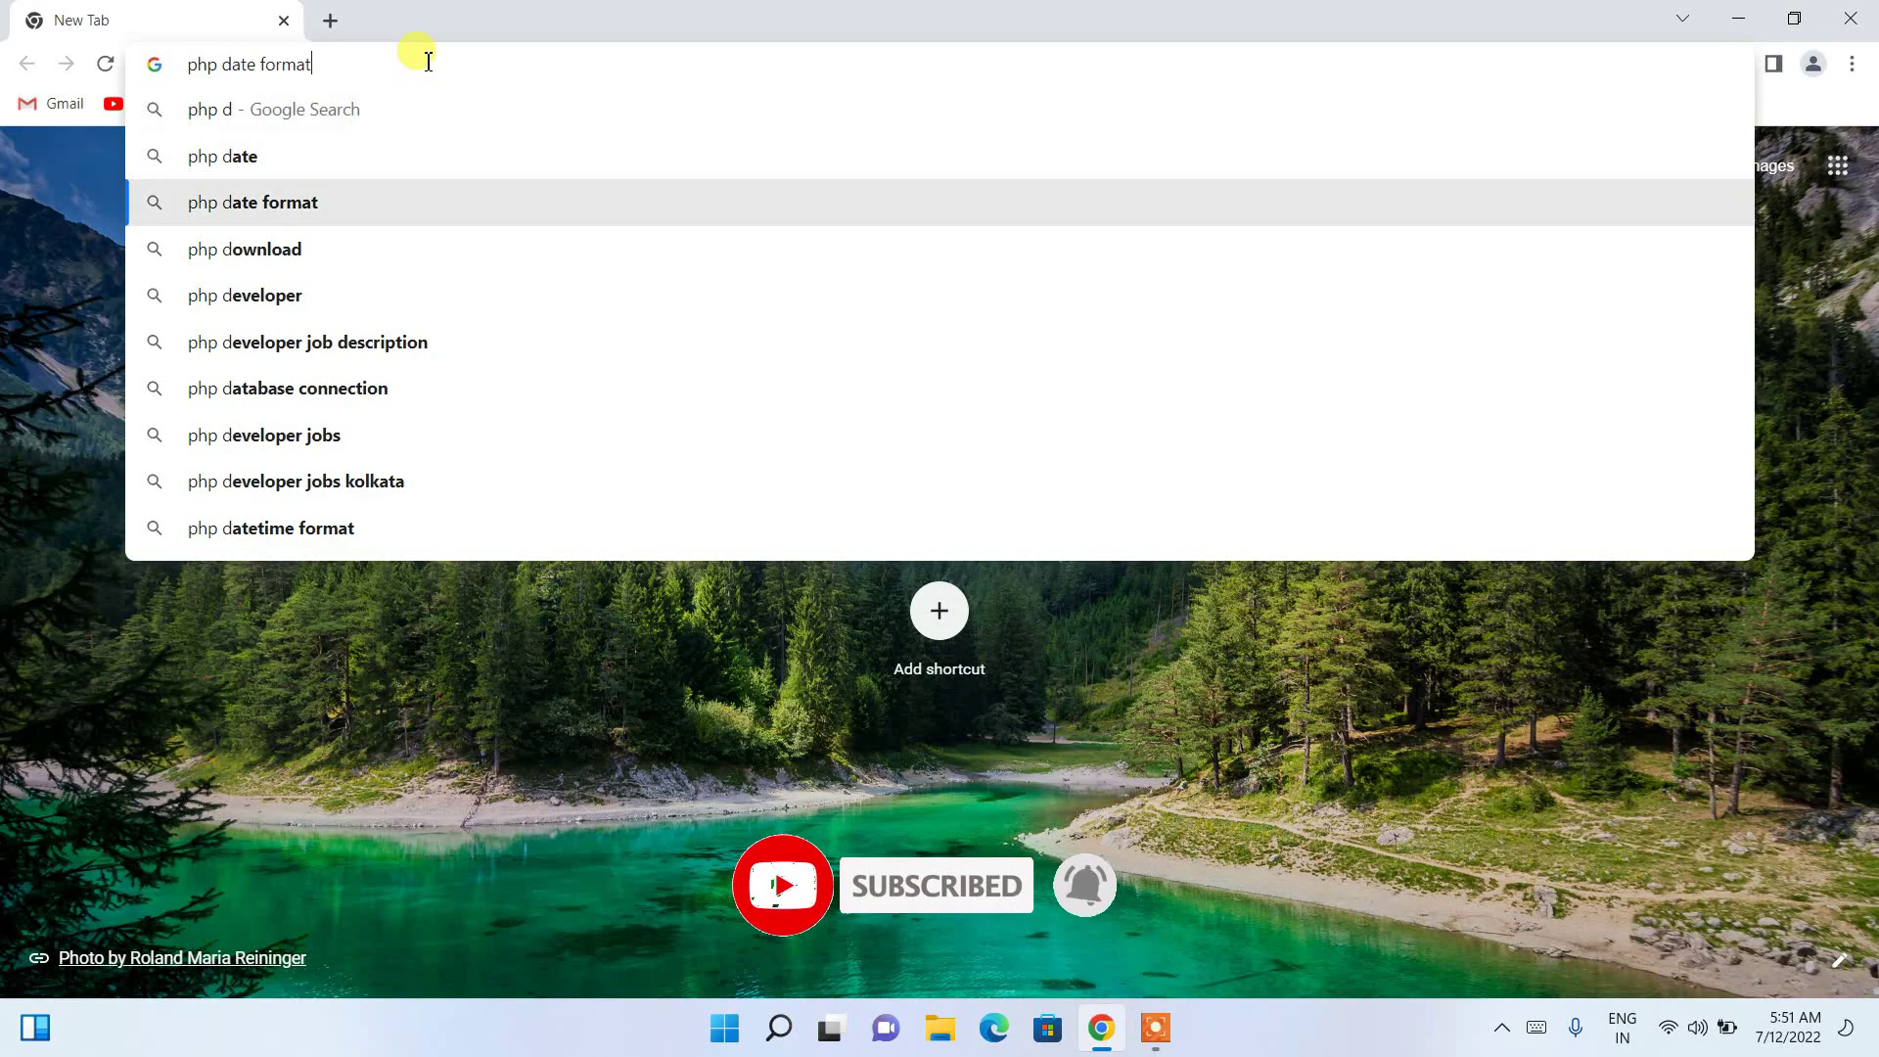
key("Return")
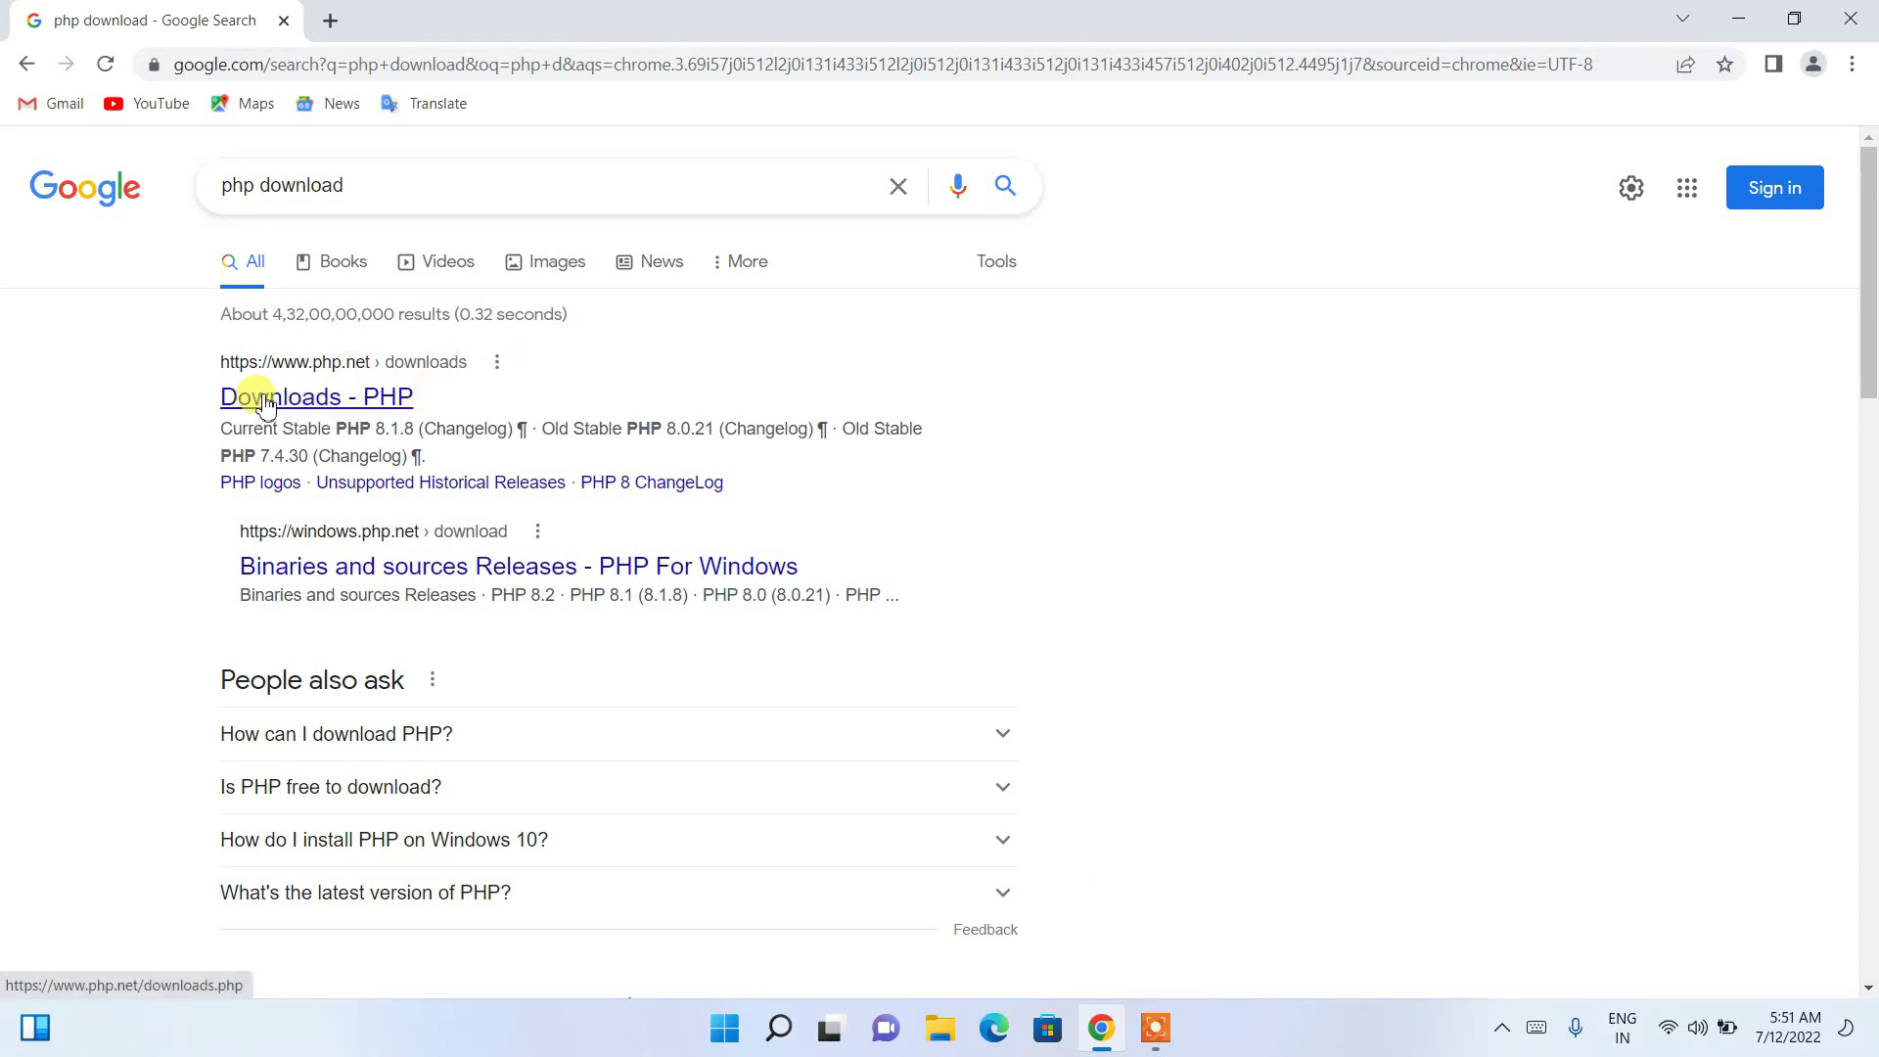
Step: Open the php.net Downloads page and follow Windows downloads for Current Stable PHP 8.1.8
left_click(350, 403)
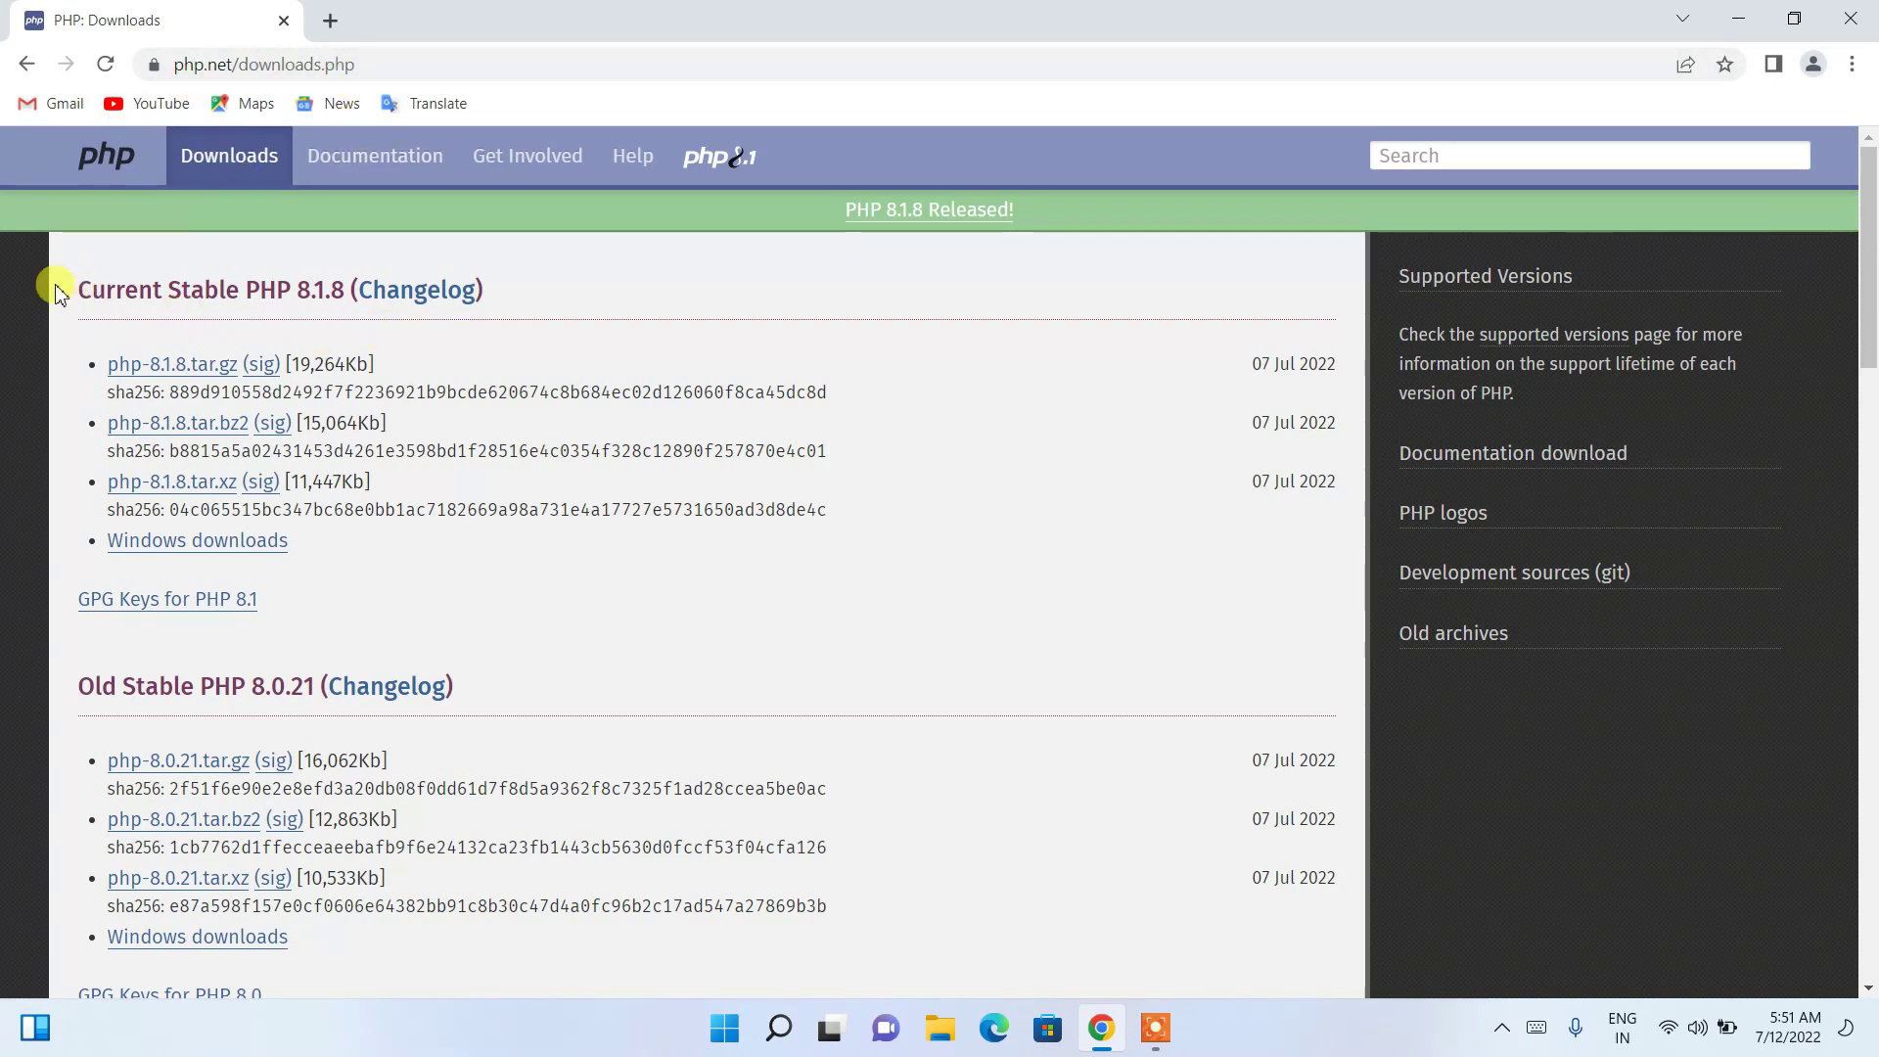
left_click_drag(82, 288, 306, 298)
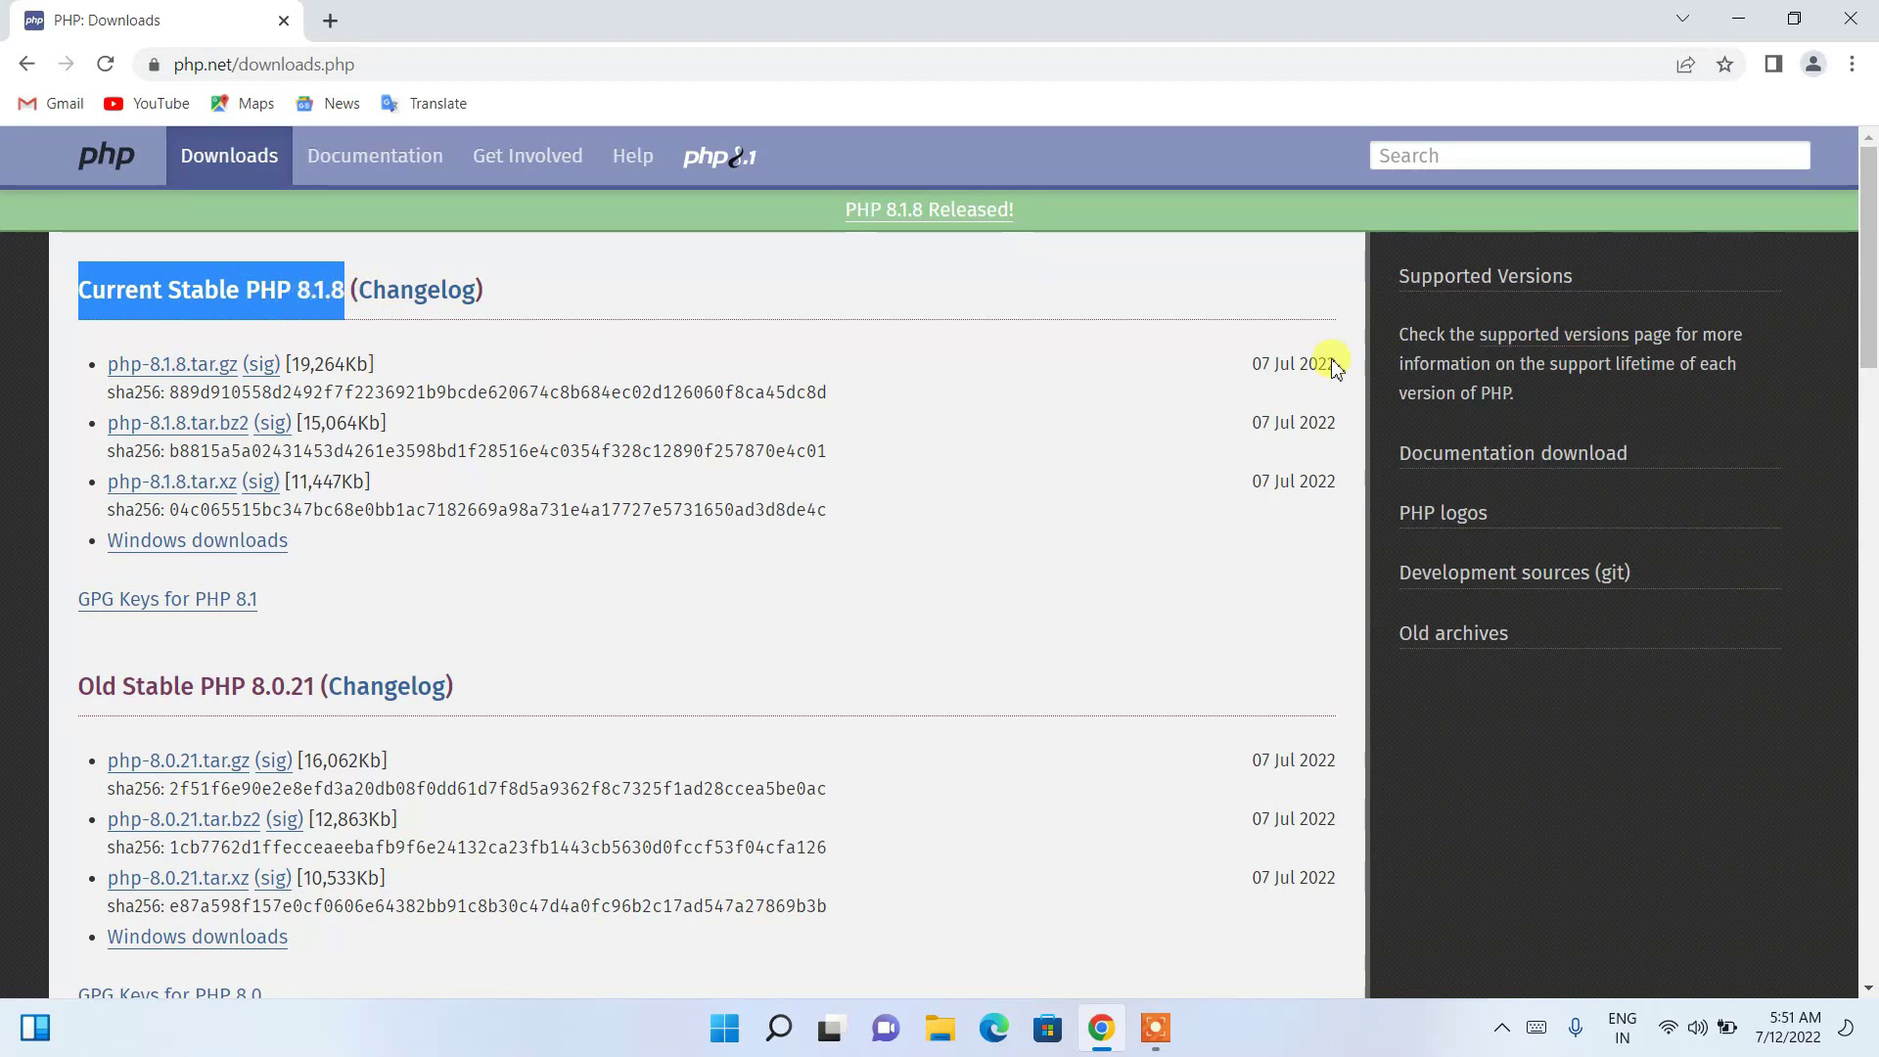
left_click_drag(1248, 367, 1322, 358)
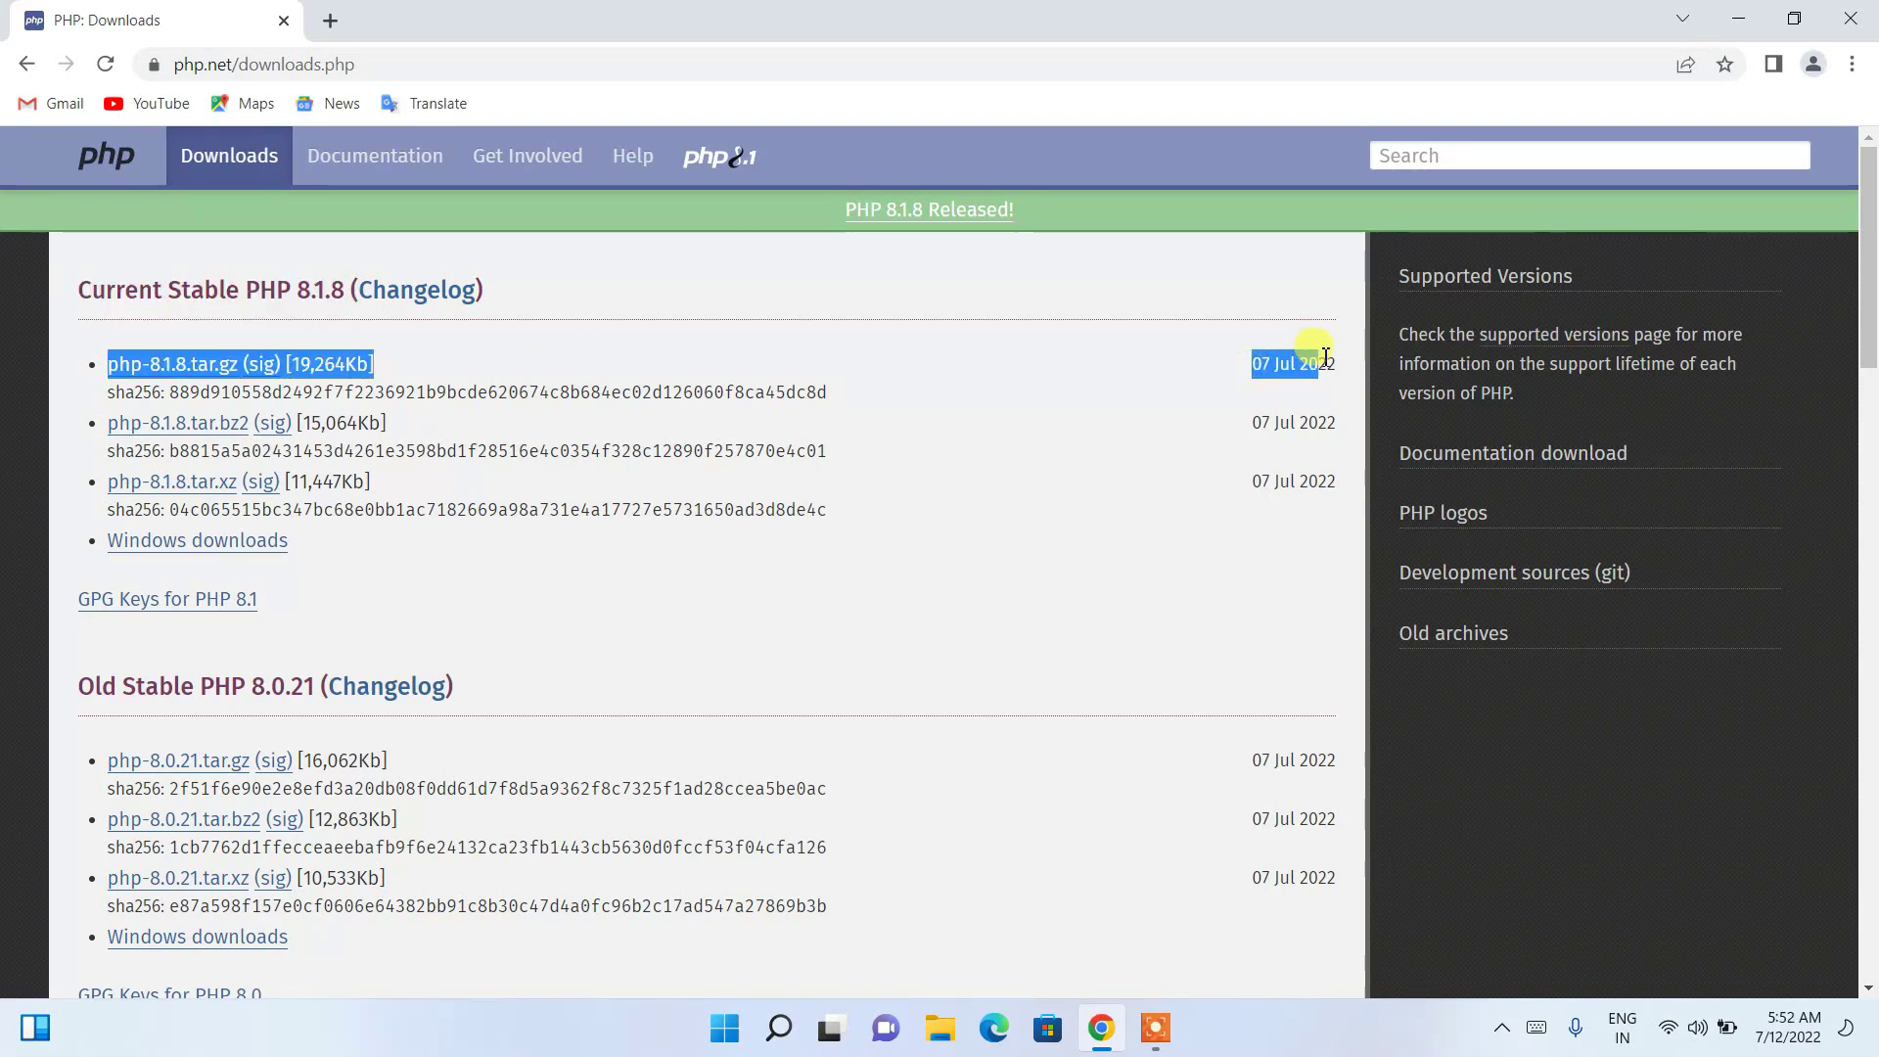
left_click(1315, 361)
left_click_drag(1250, 364, 1315, 363)
left_click(1309, 363)
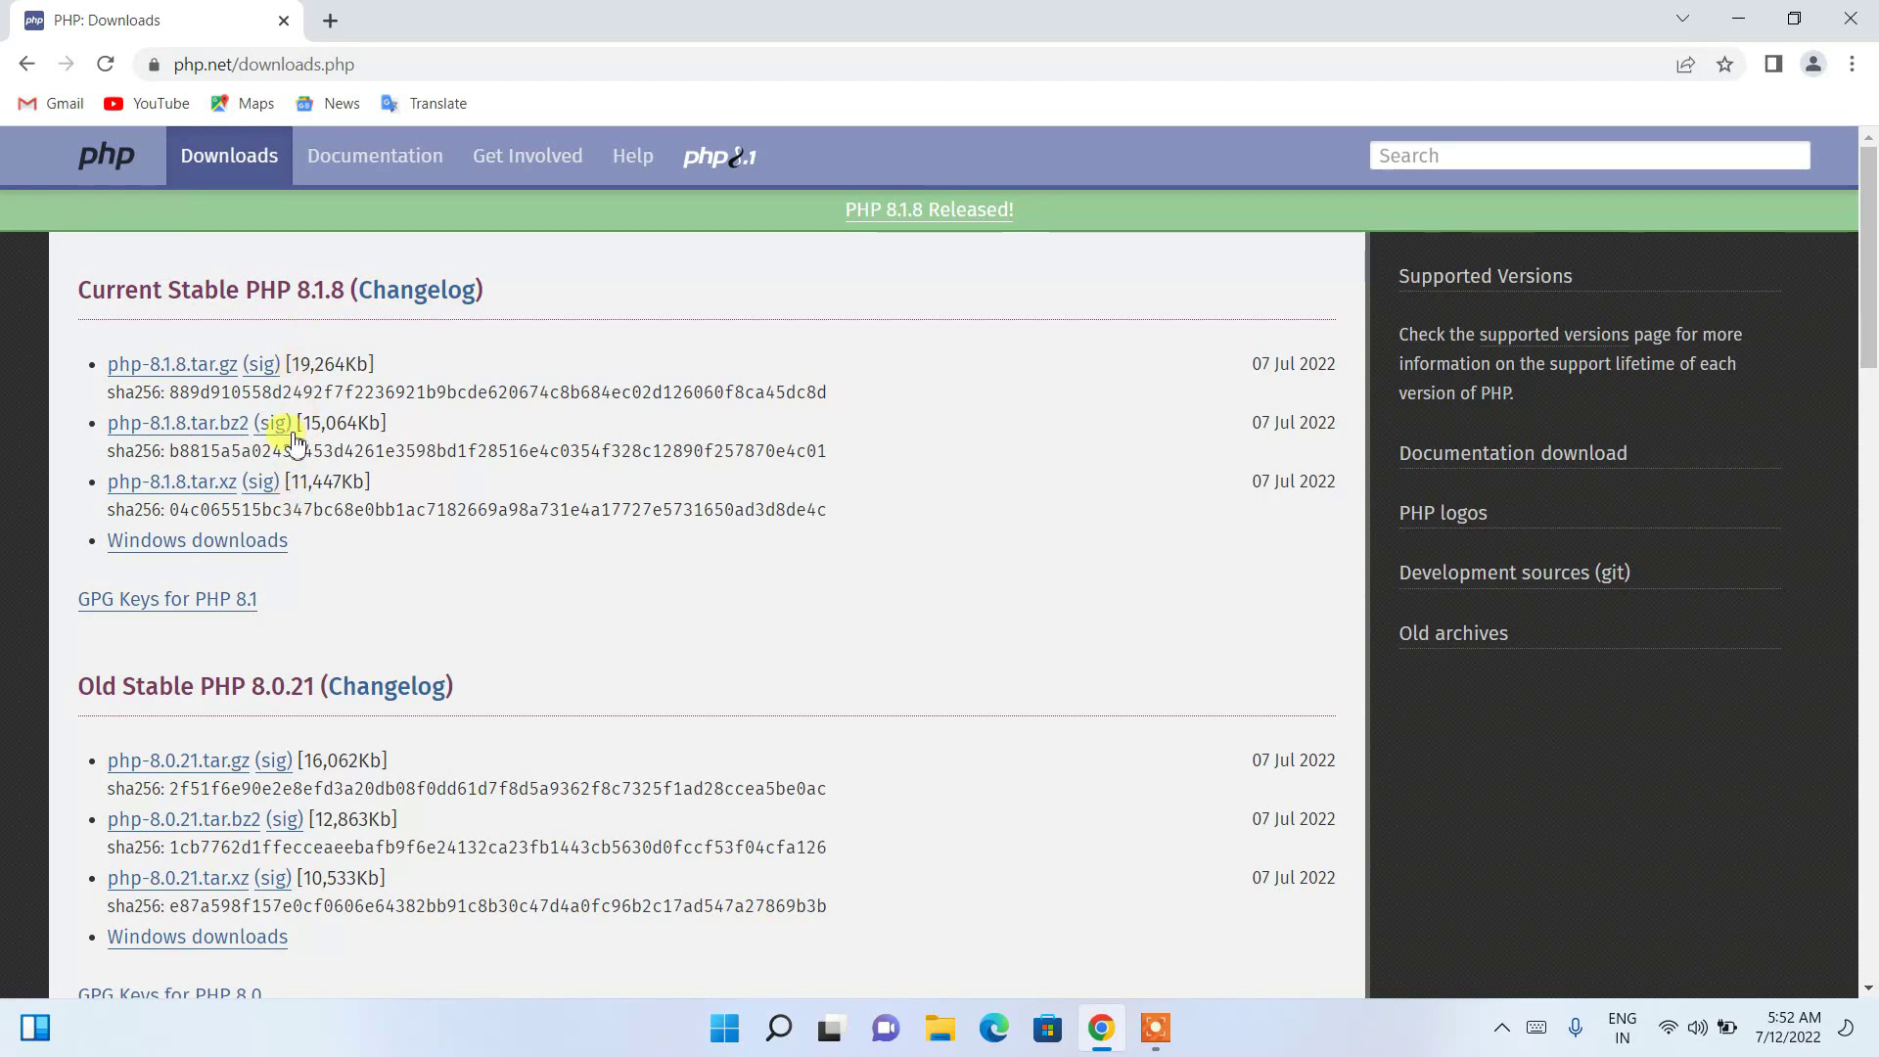
scroll(259, 485, "down", 1)
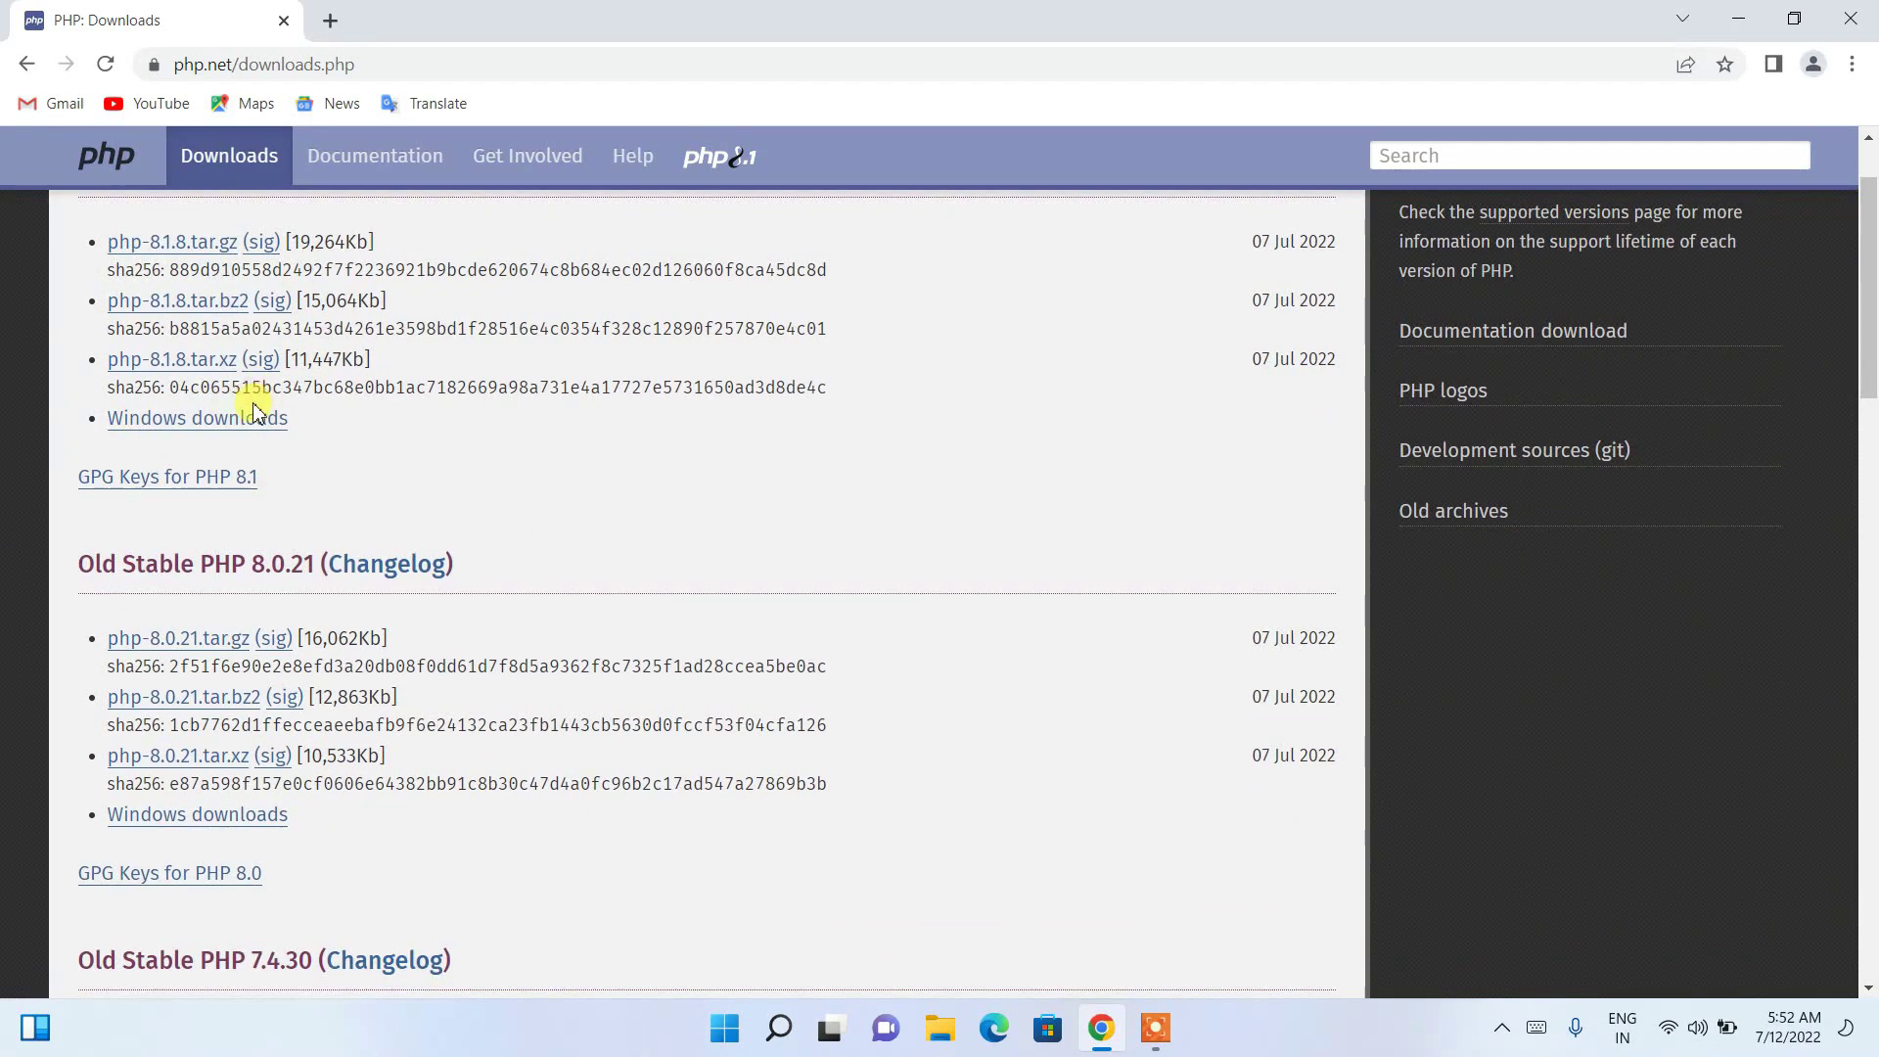
left_click(157, 424)
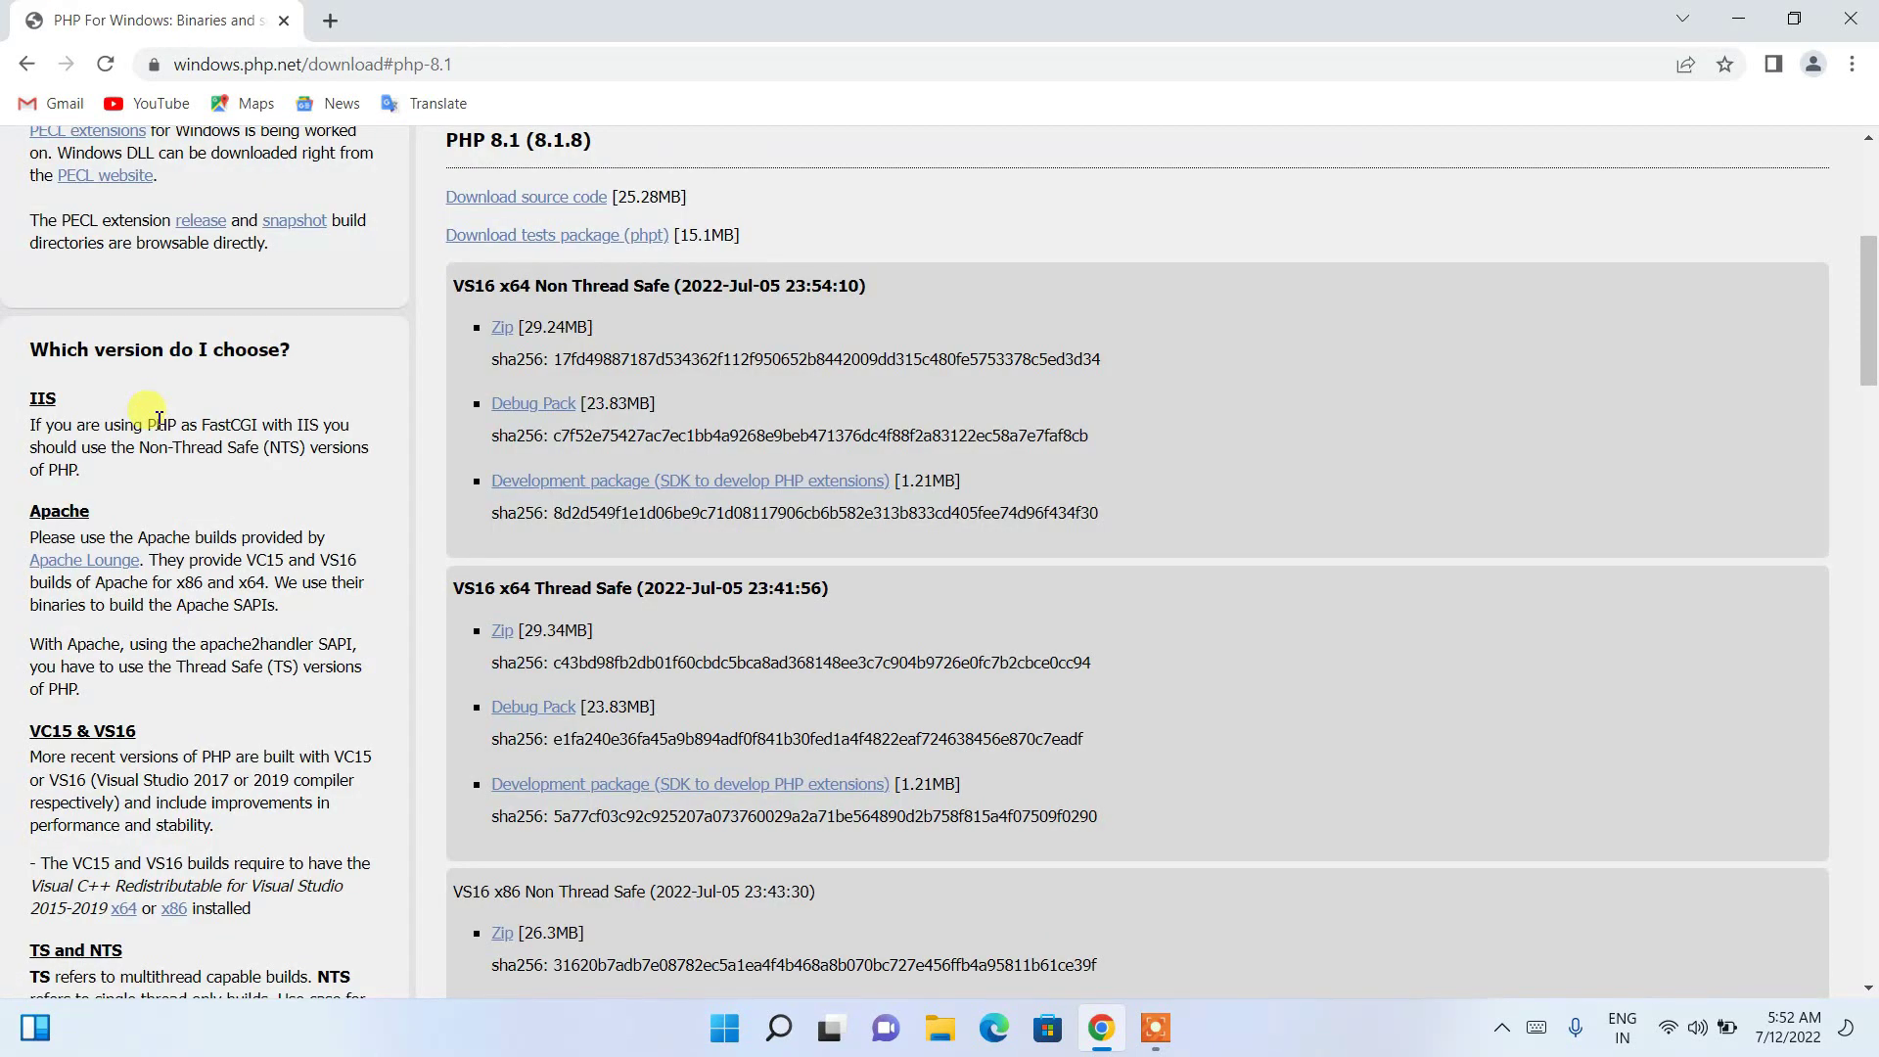
Step: Download php-8.1.8-Win32-vs16-x64.zip, the VS16 x64 Thread Safe build
left_click_drag(457, 140, 621, 302)
left_click(620, 303)
scroll(741, 324, "down", 3)
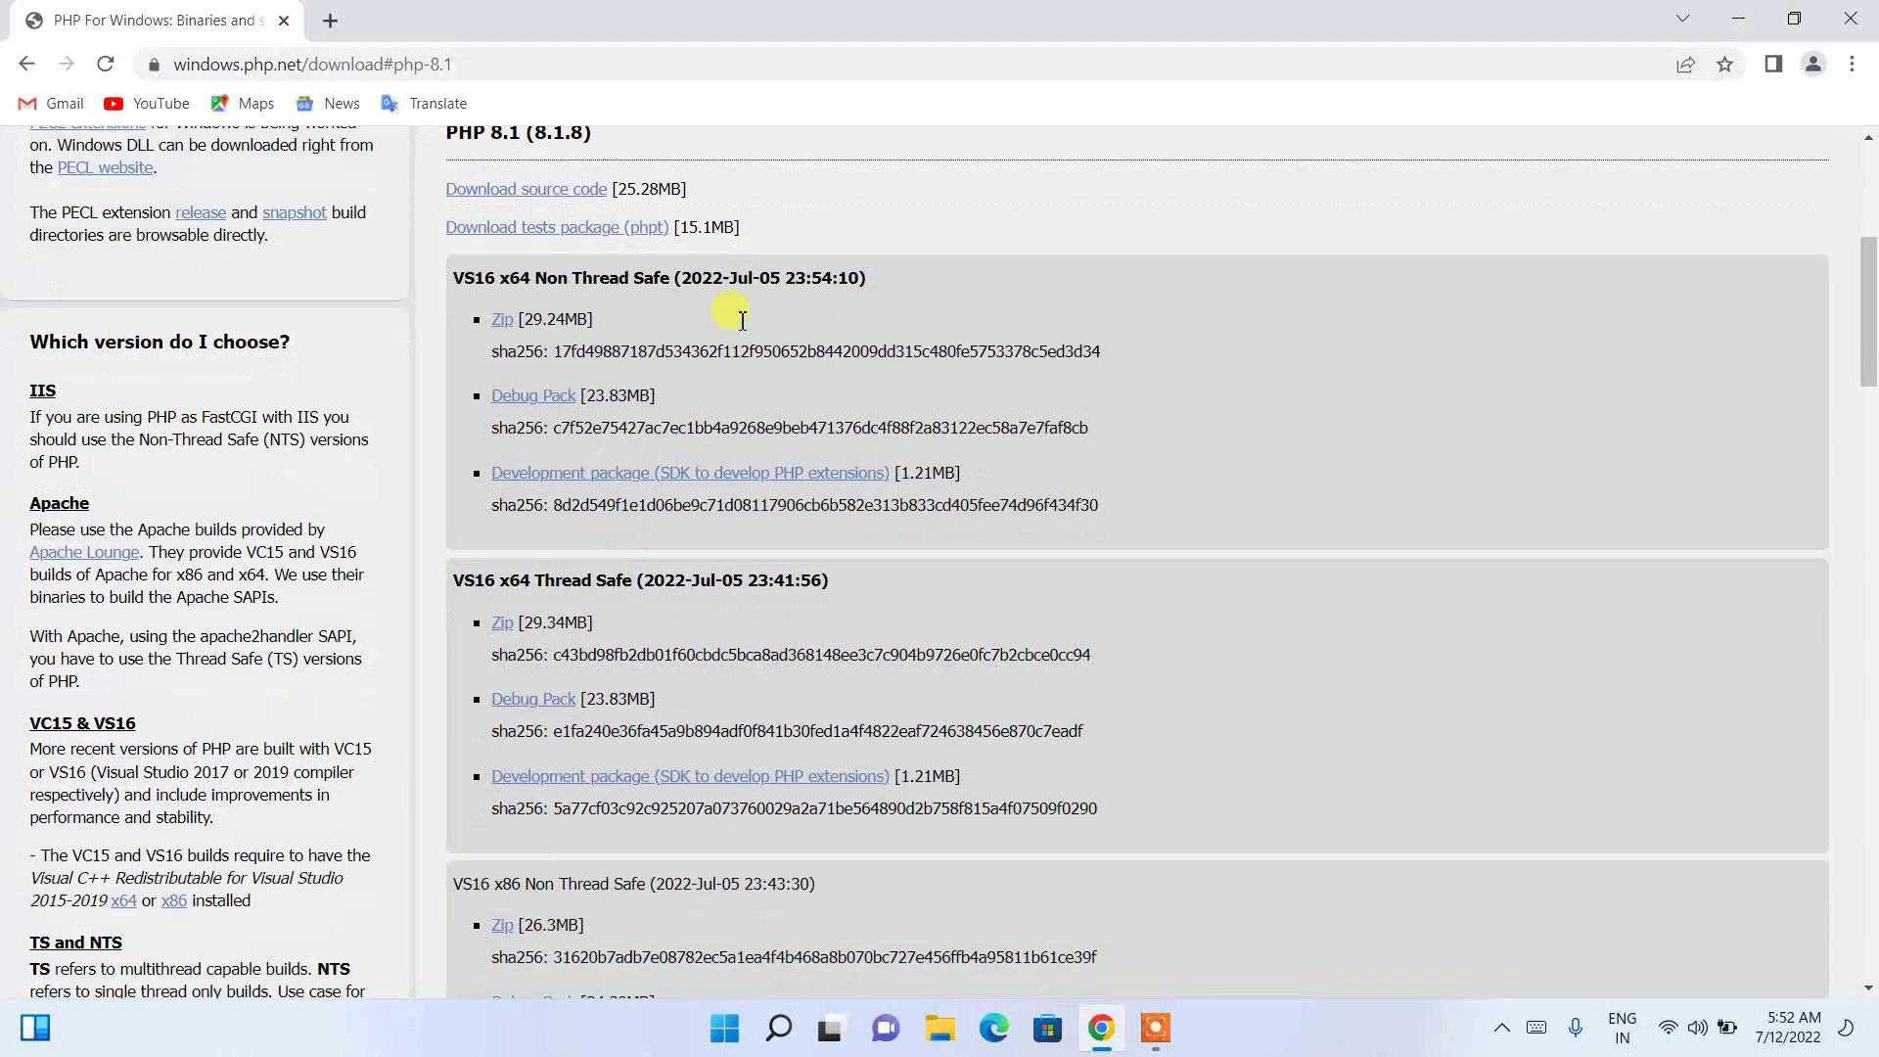
left_click_drag(485, 505, 543, 503)
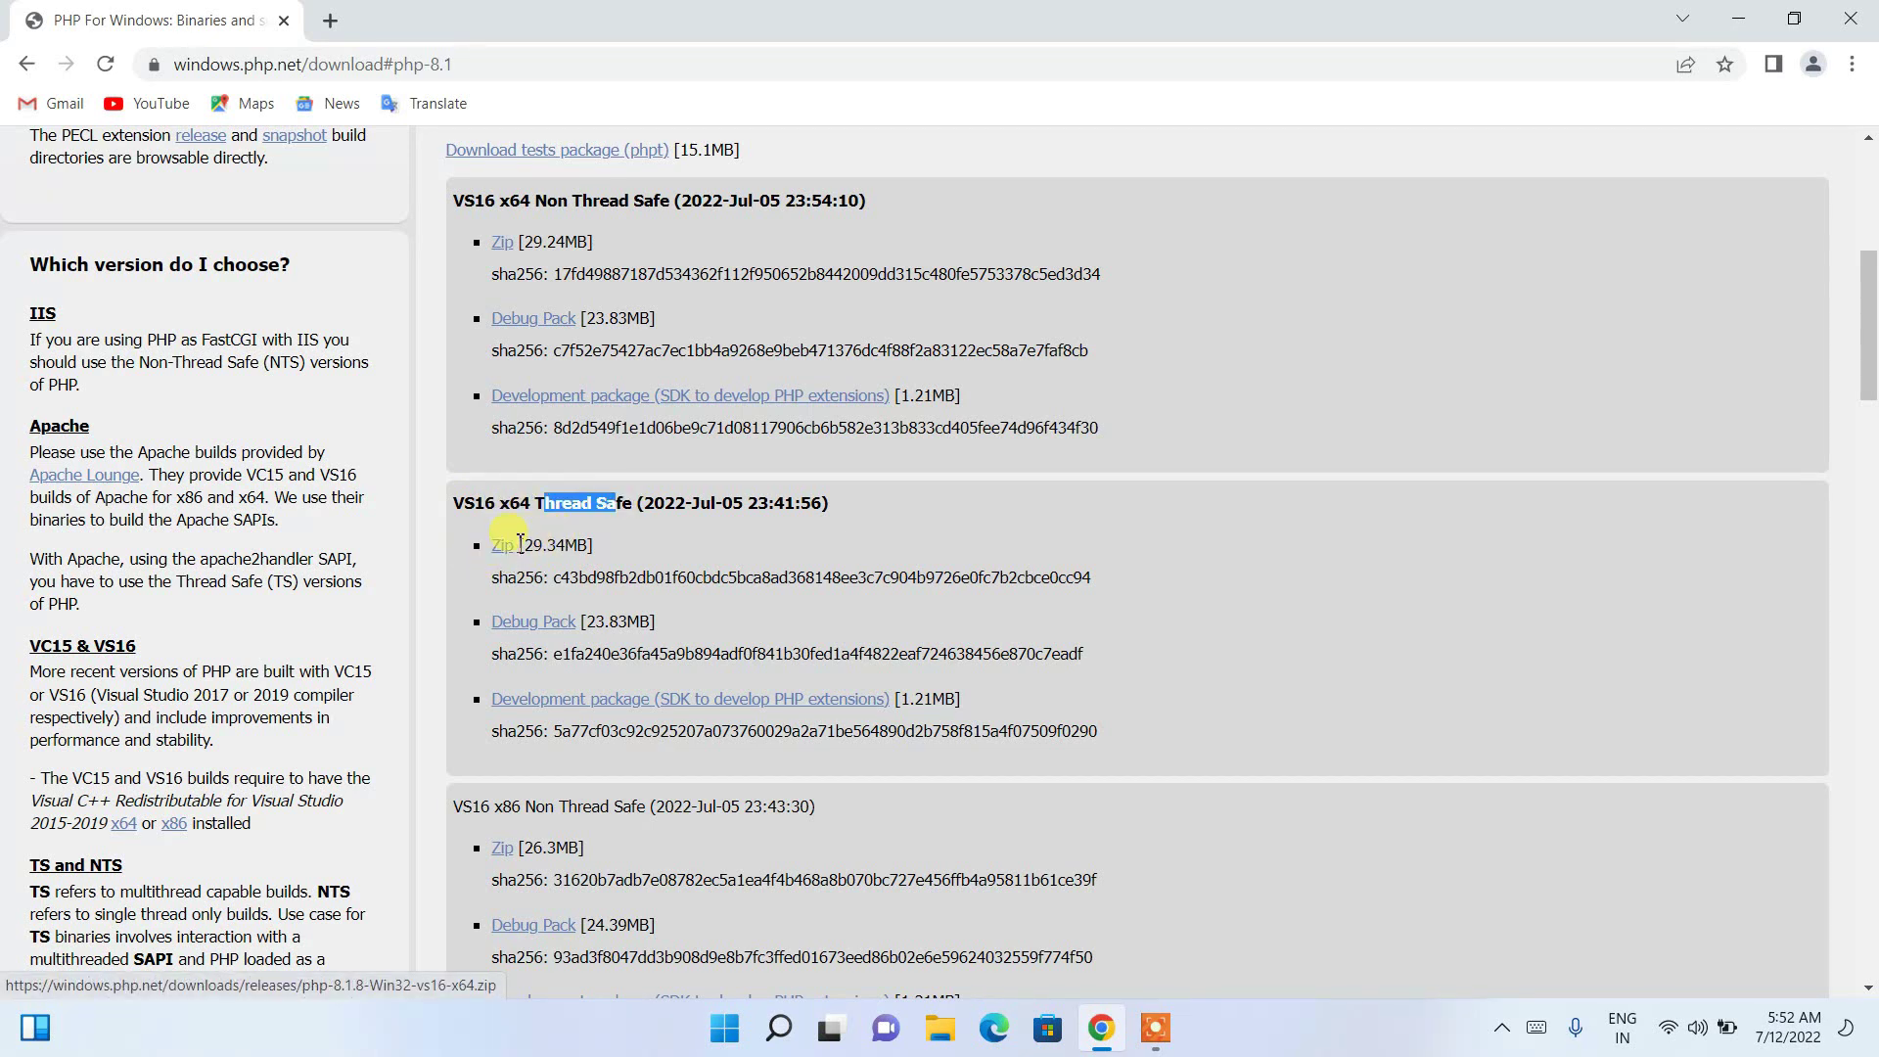
left_click(505, 550)
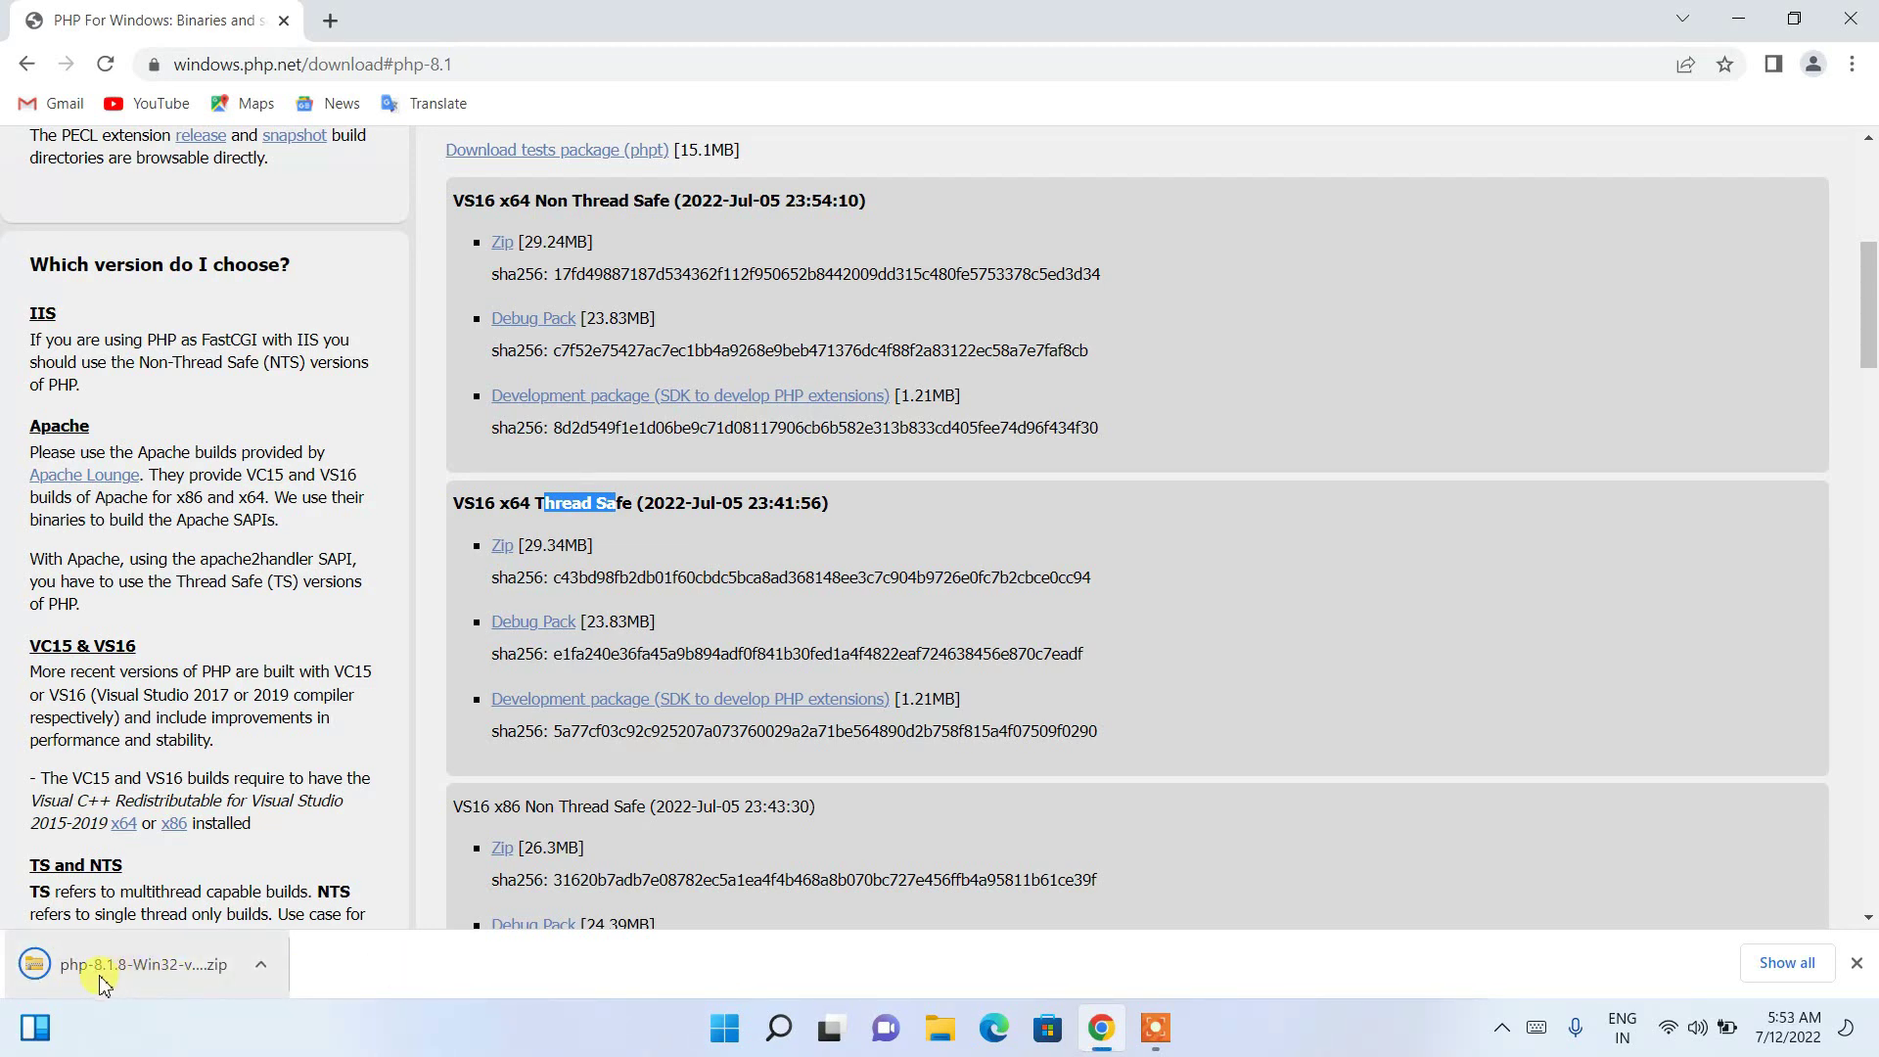
left_click(262, 967)
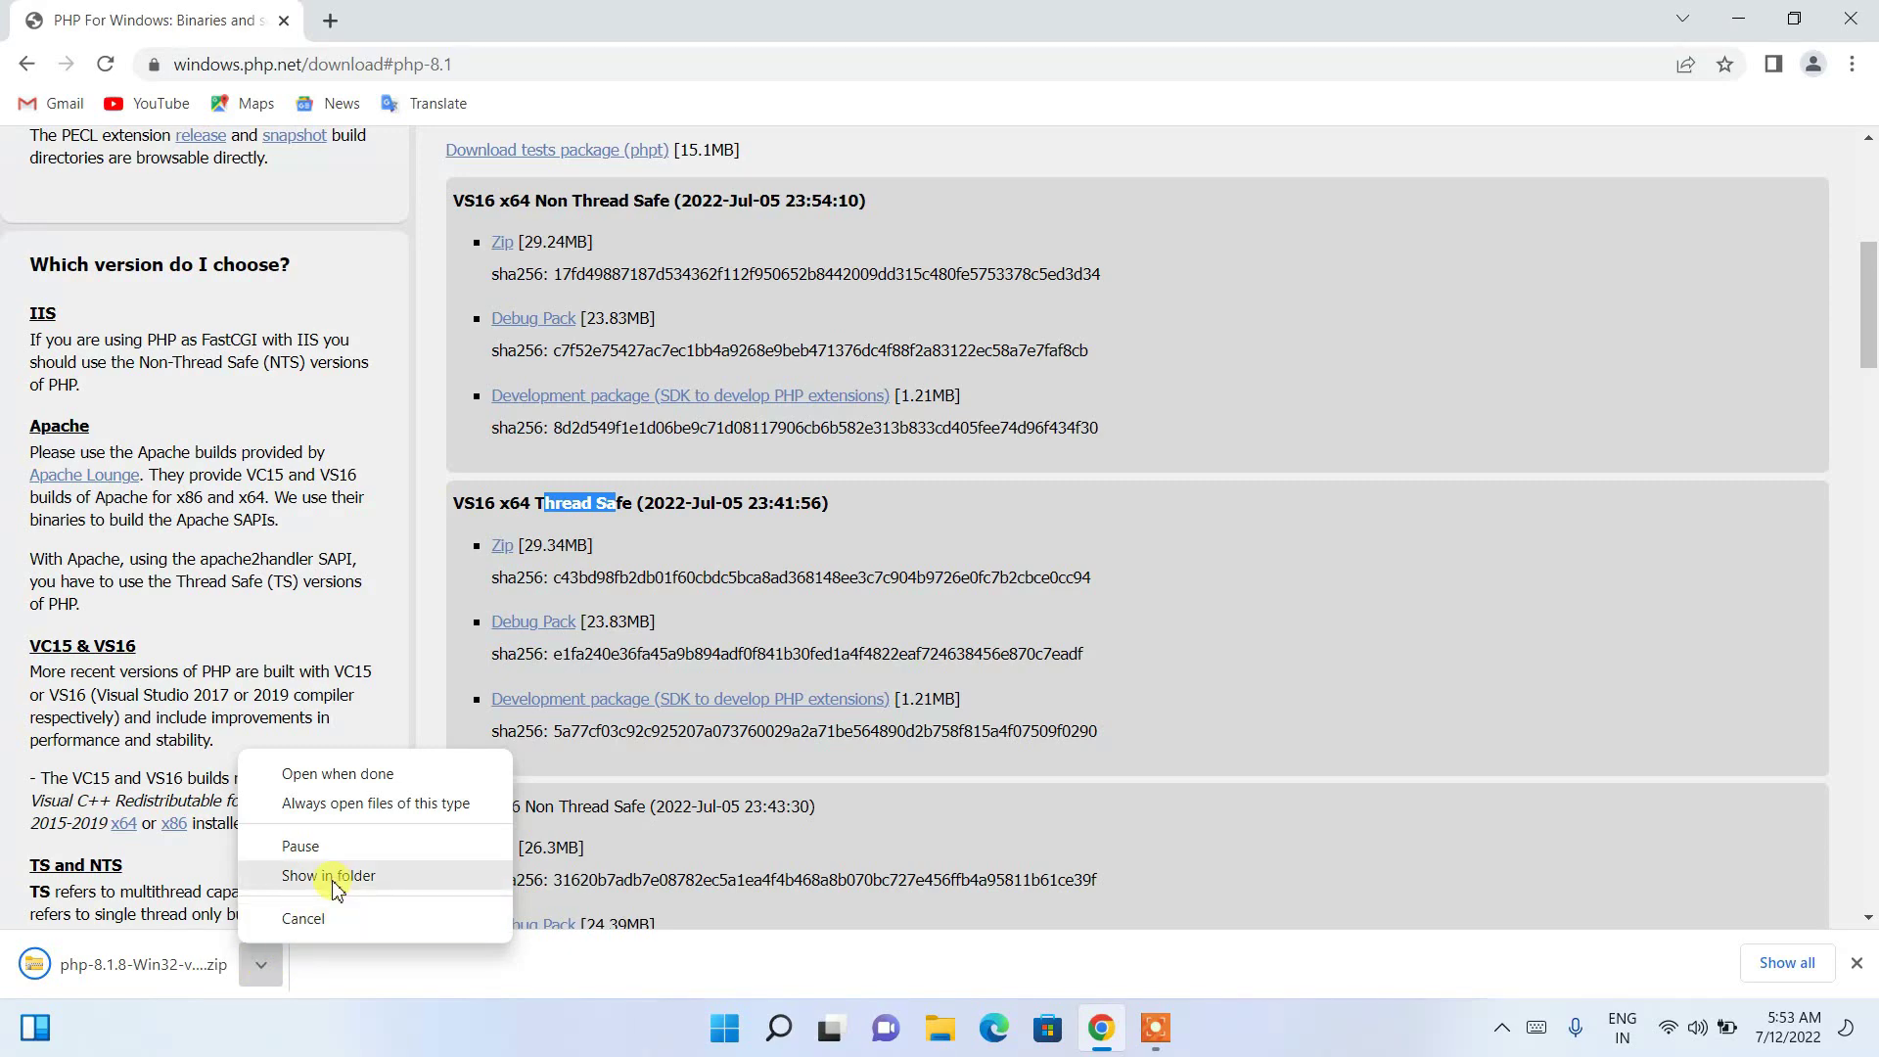
Step: Extract php-8.1.8-Win32-vs16-x64.zip into Downloads using the default destination folder
left_click(331, 877)
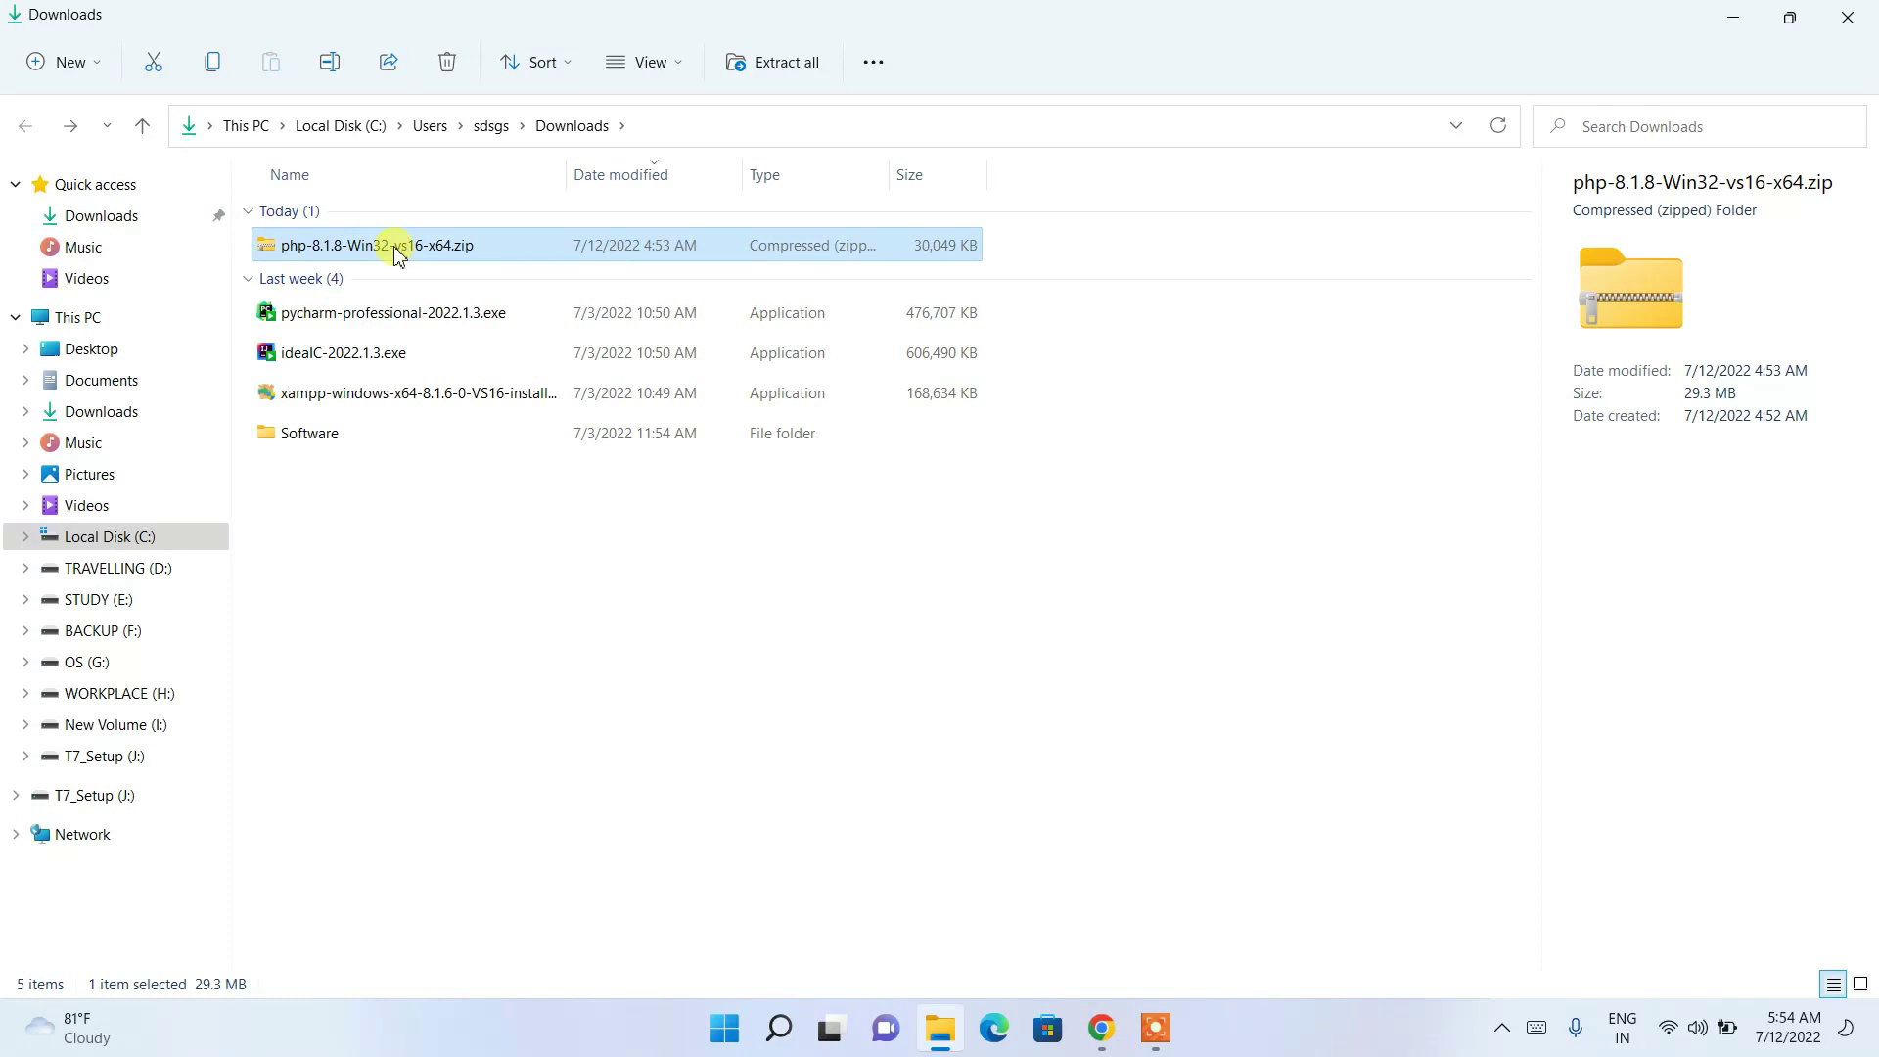
right_click(396, 253)
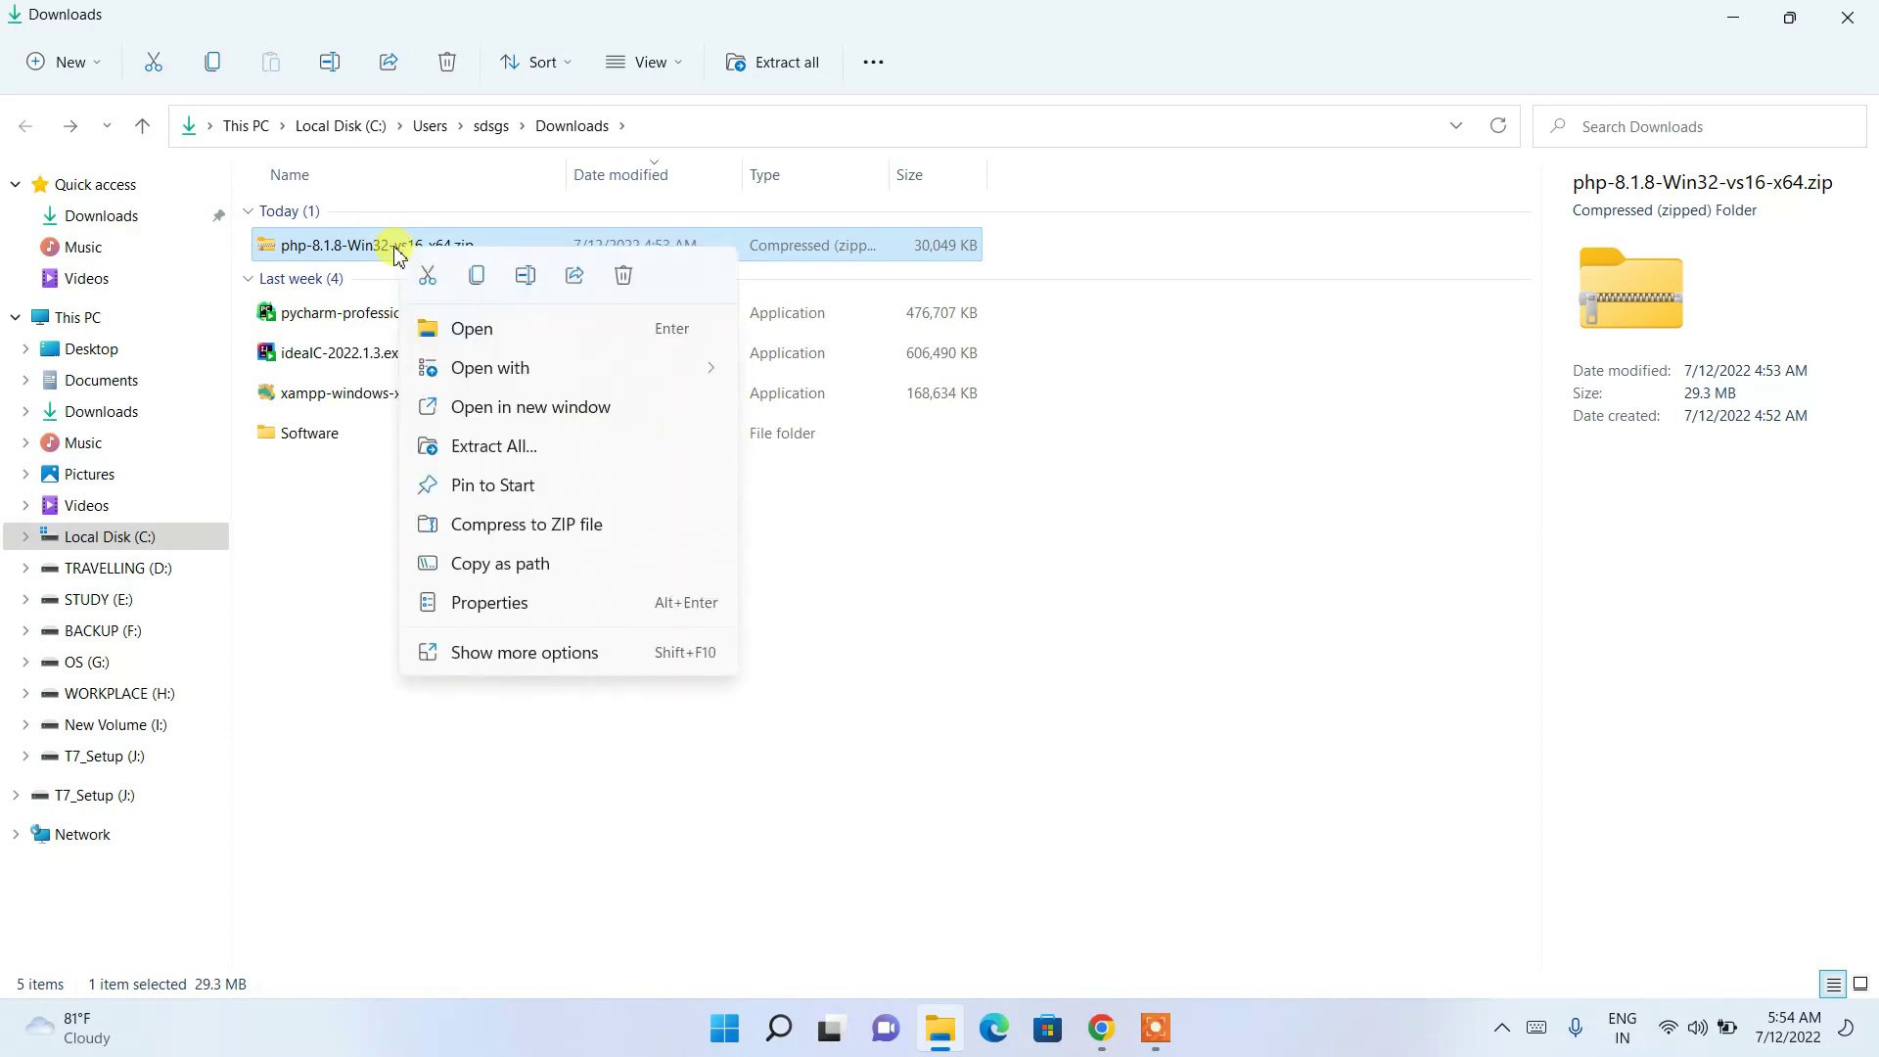
left_click(507, 458)
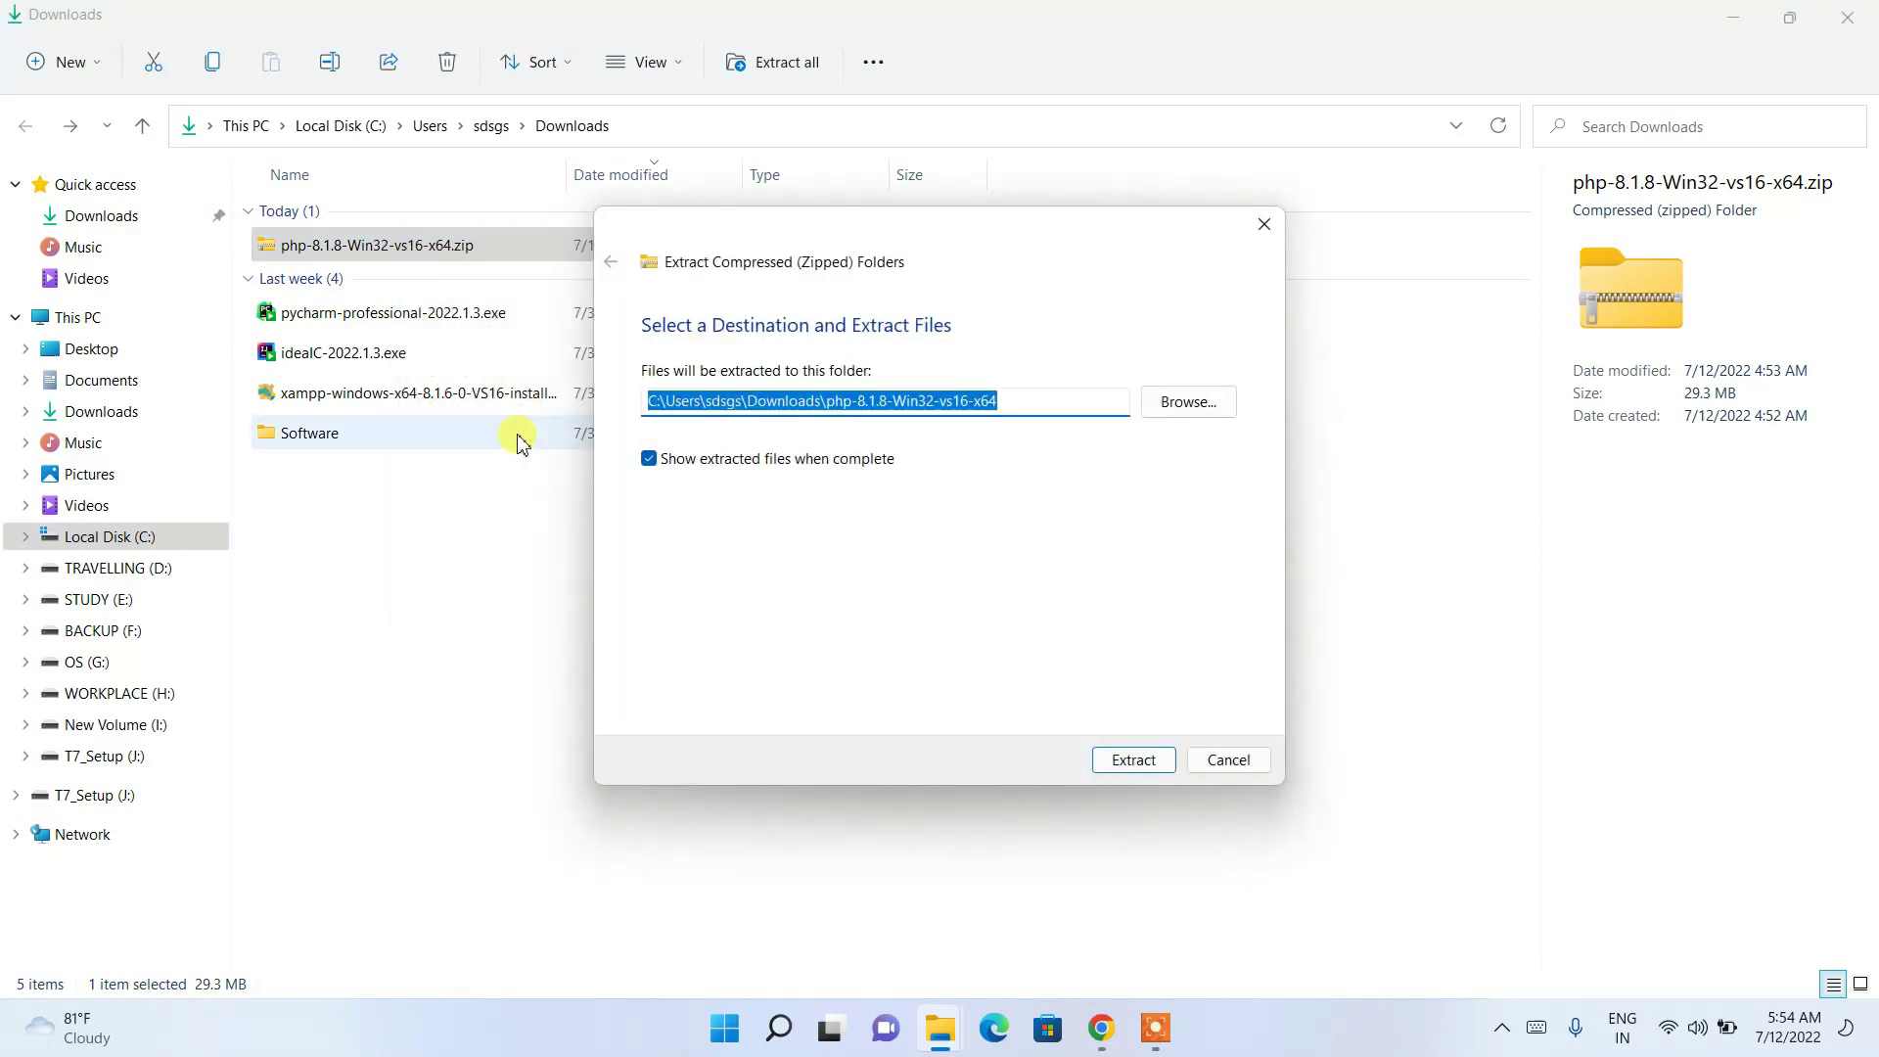
left_click(1008, 402)
left_click_drag(1009, 401, 652, 419)
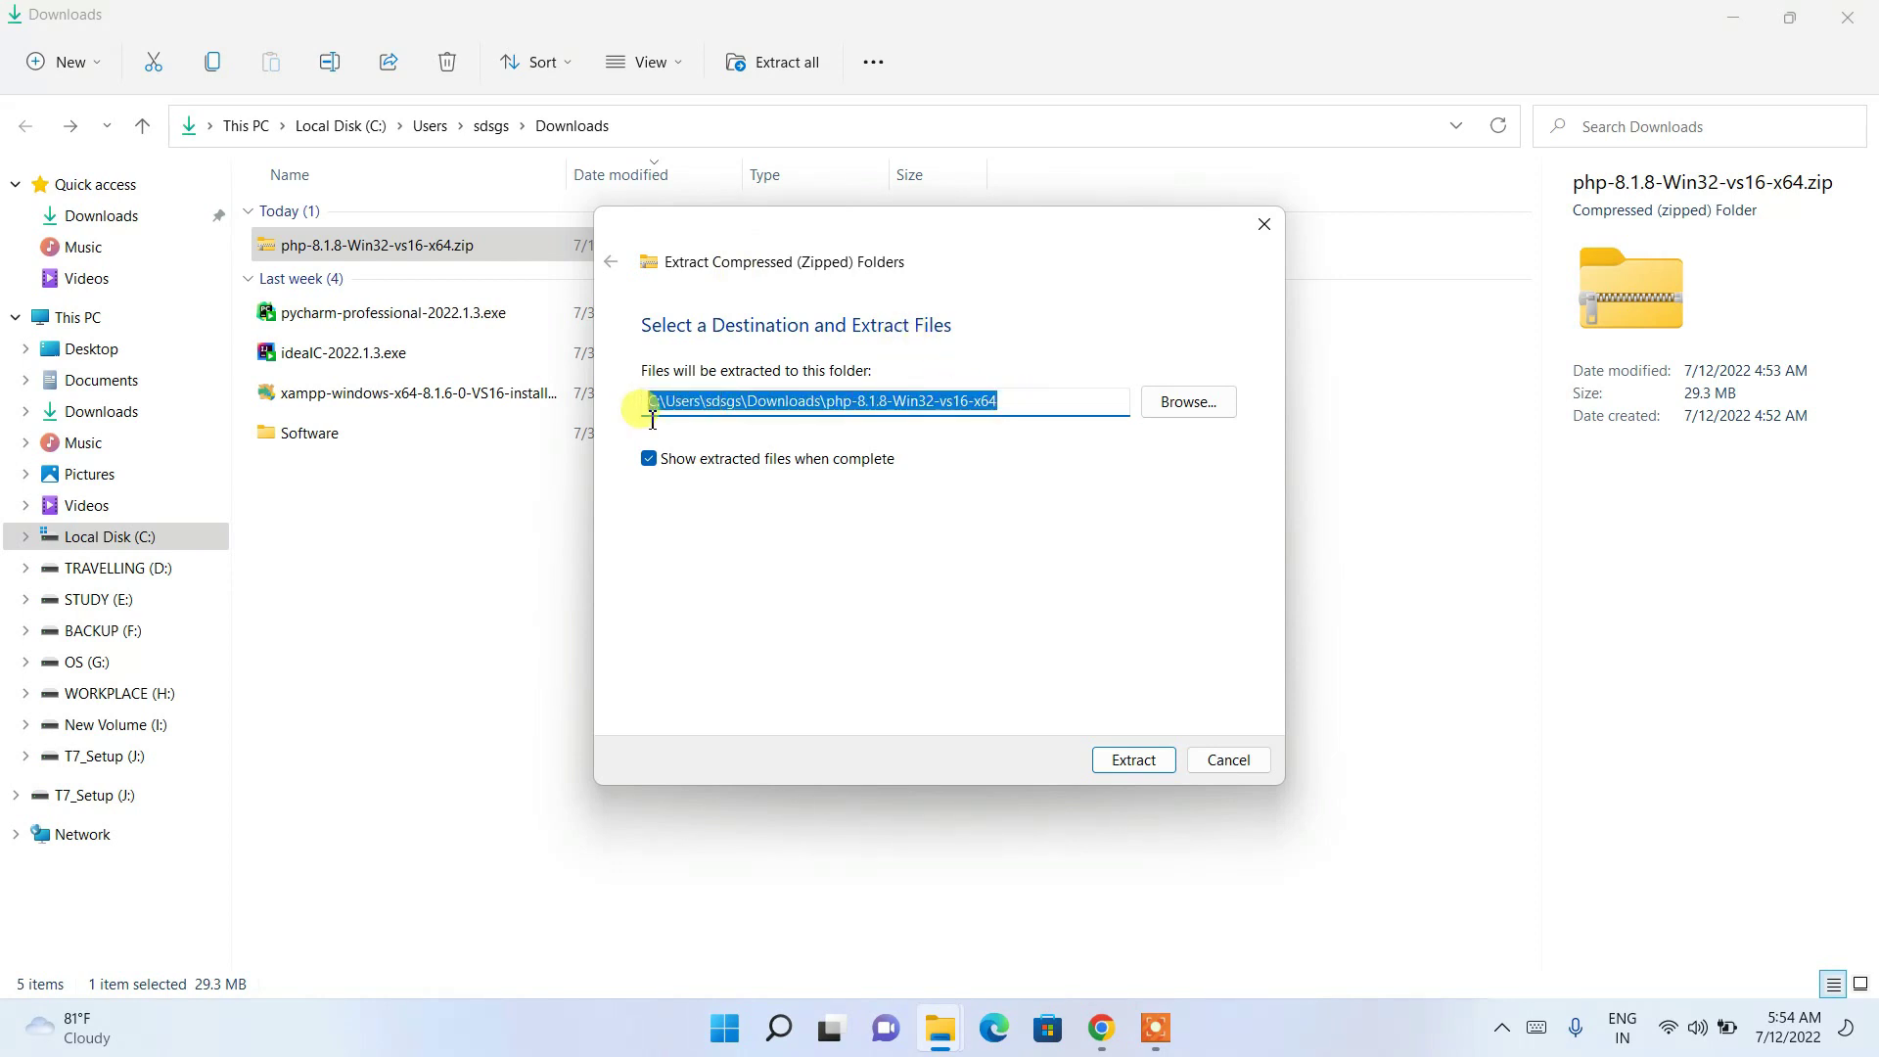
left_click(1142, 763)
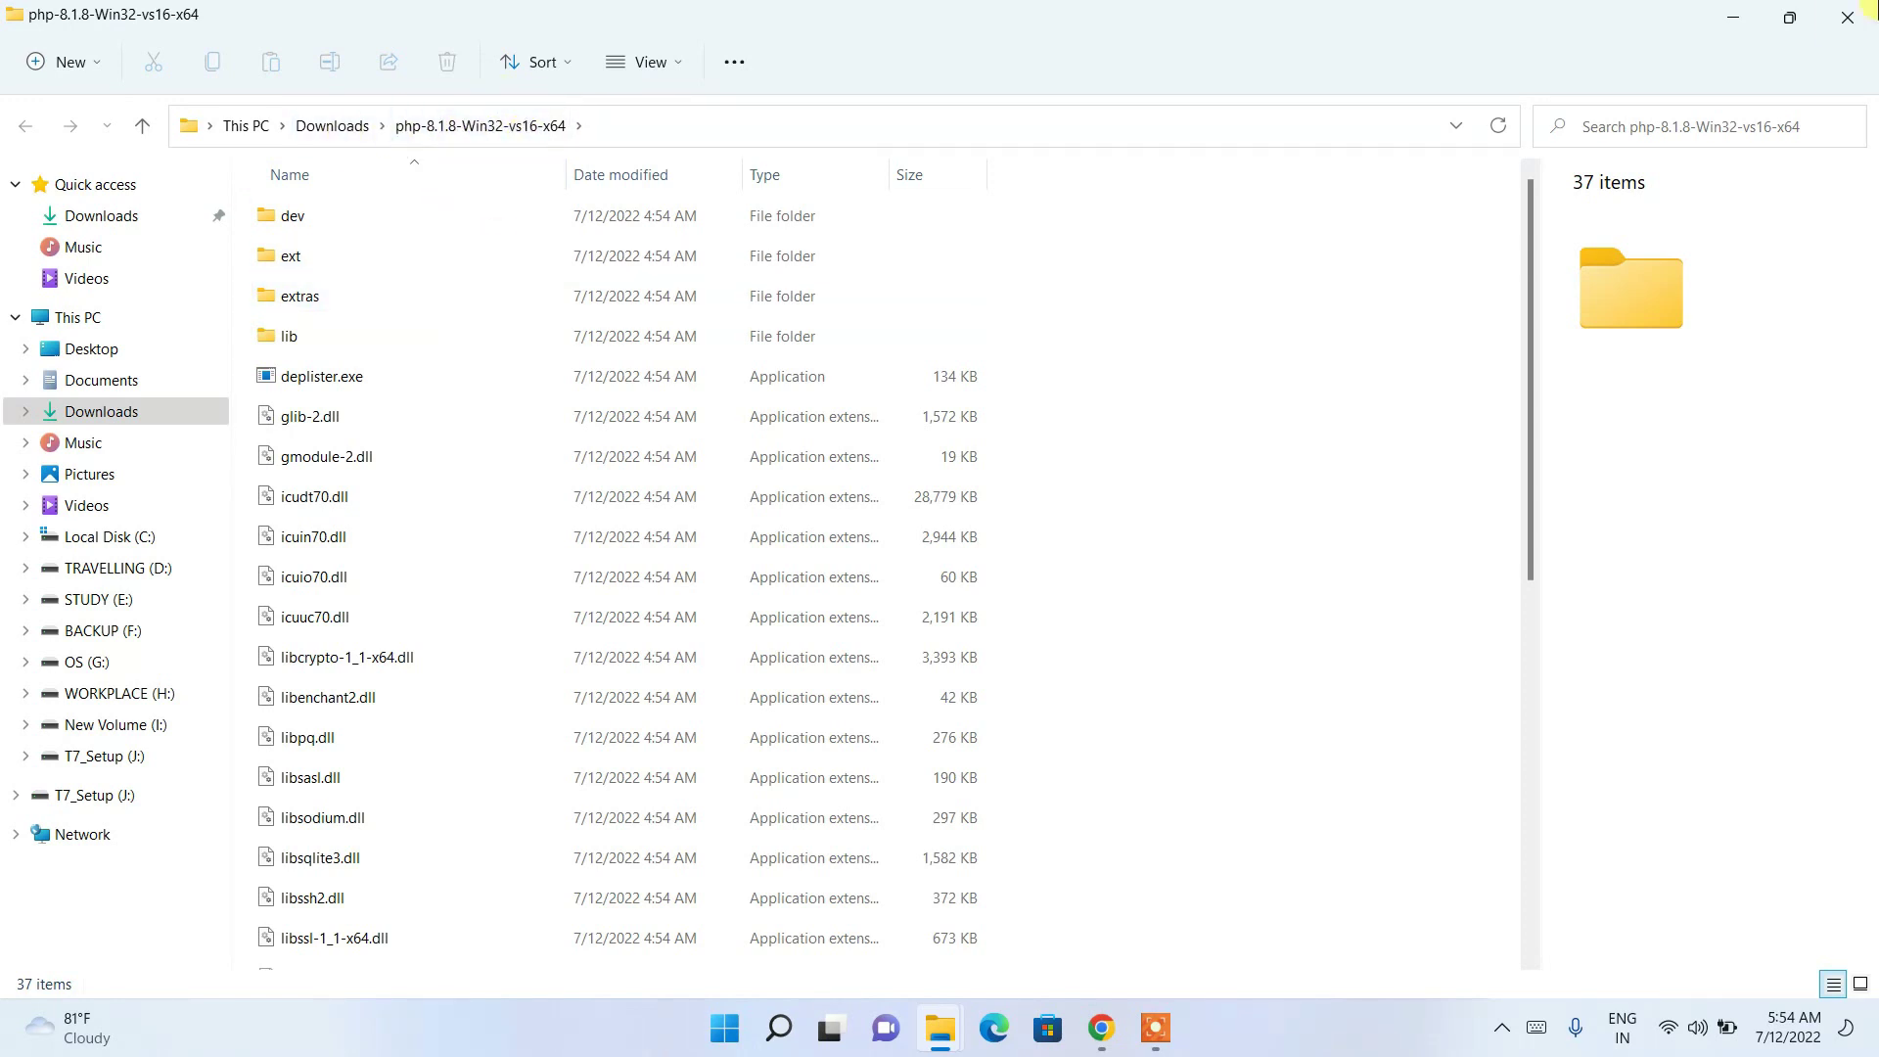
Step: Look inside the extracted php-8.1.8-Win32-vs16-x64 folder, then return to Downloads
left_click(1848, 17)
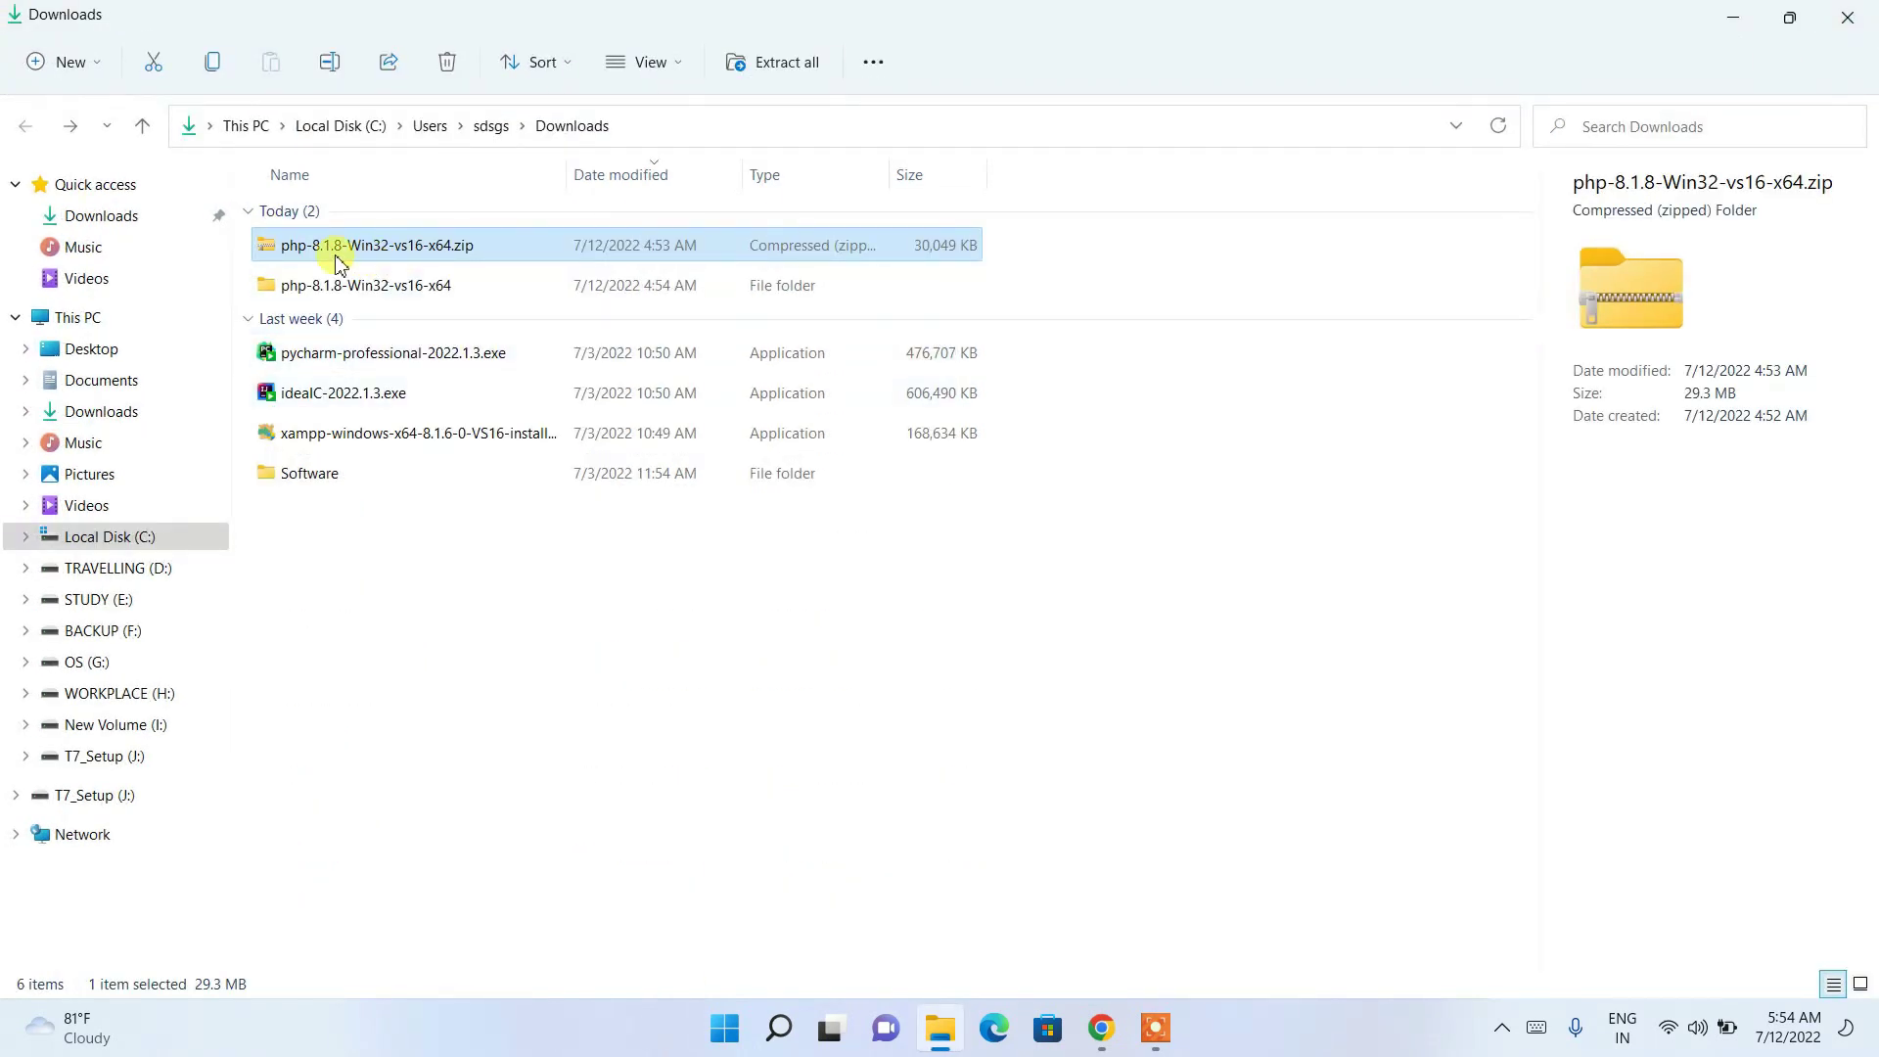
left_click(372, 287)
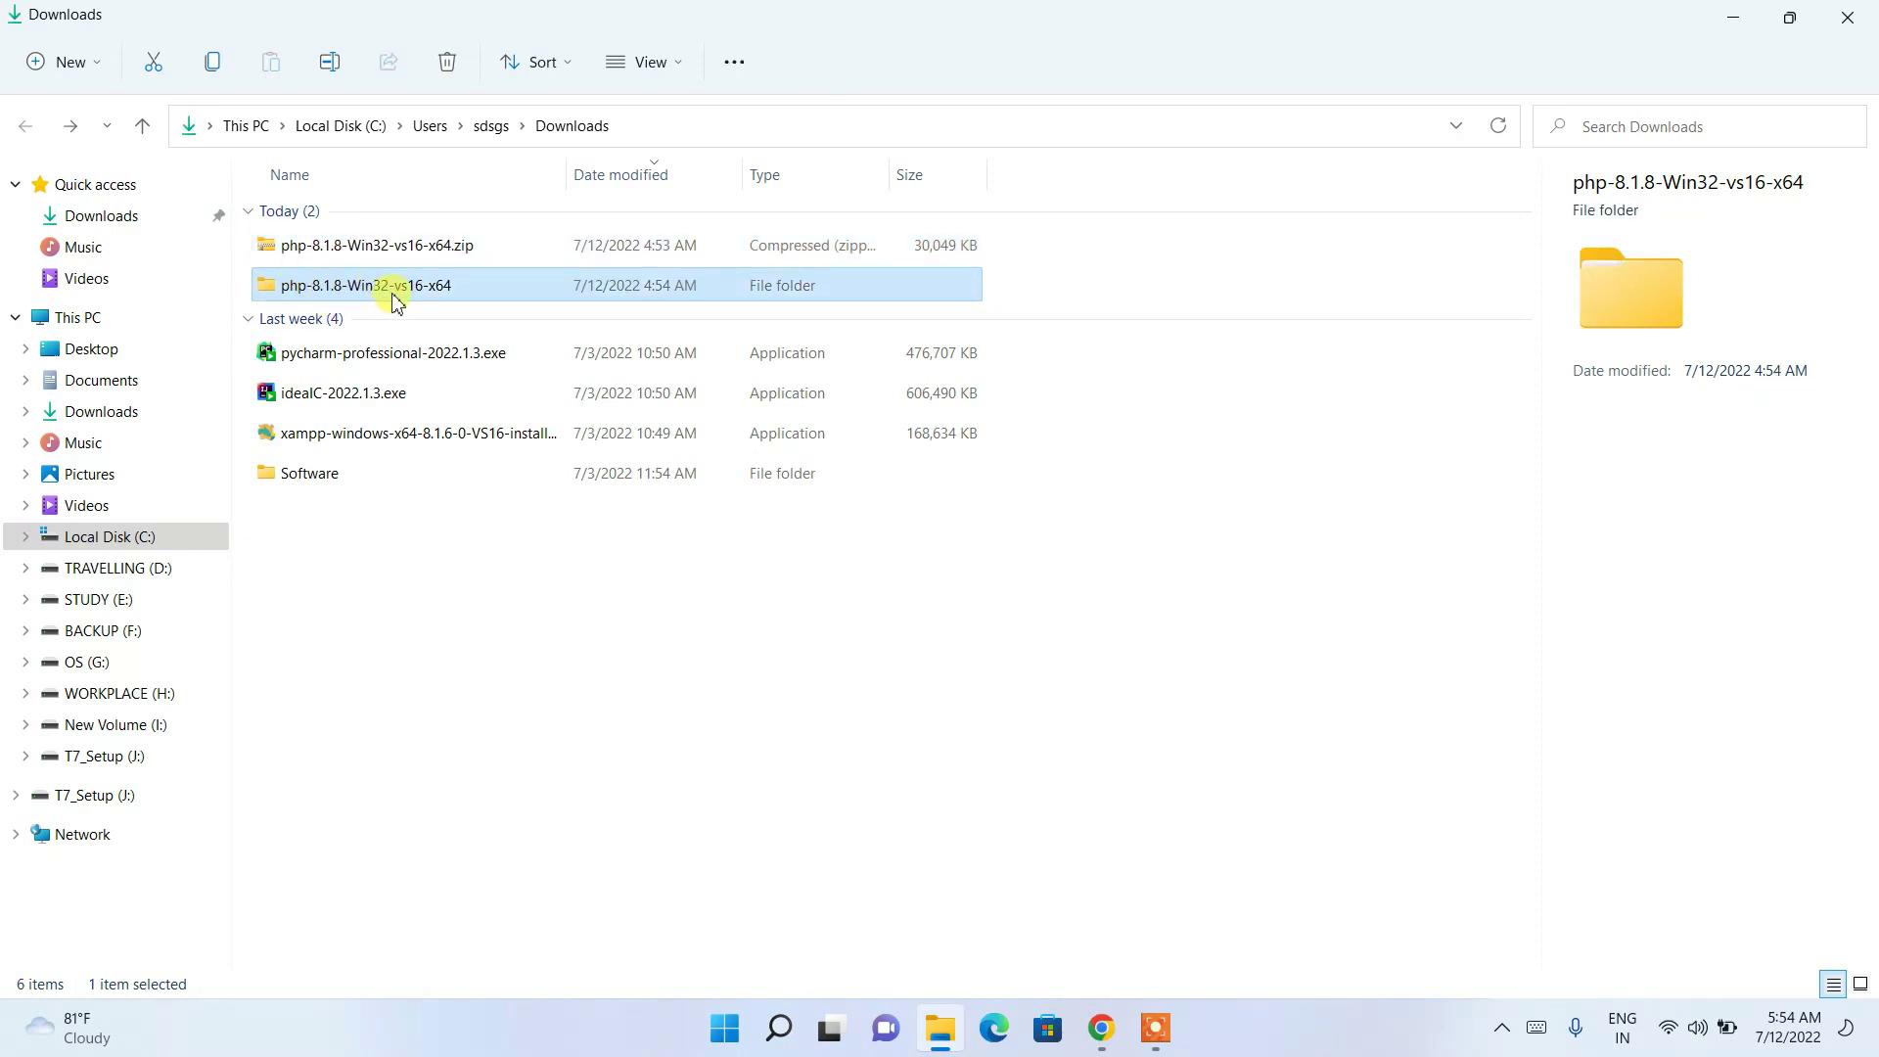
double_click(392, 293)
scroll(501, 626, "down", 5)
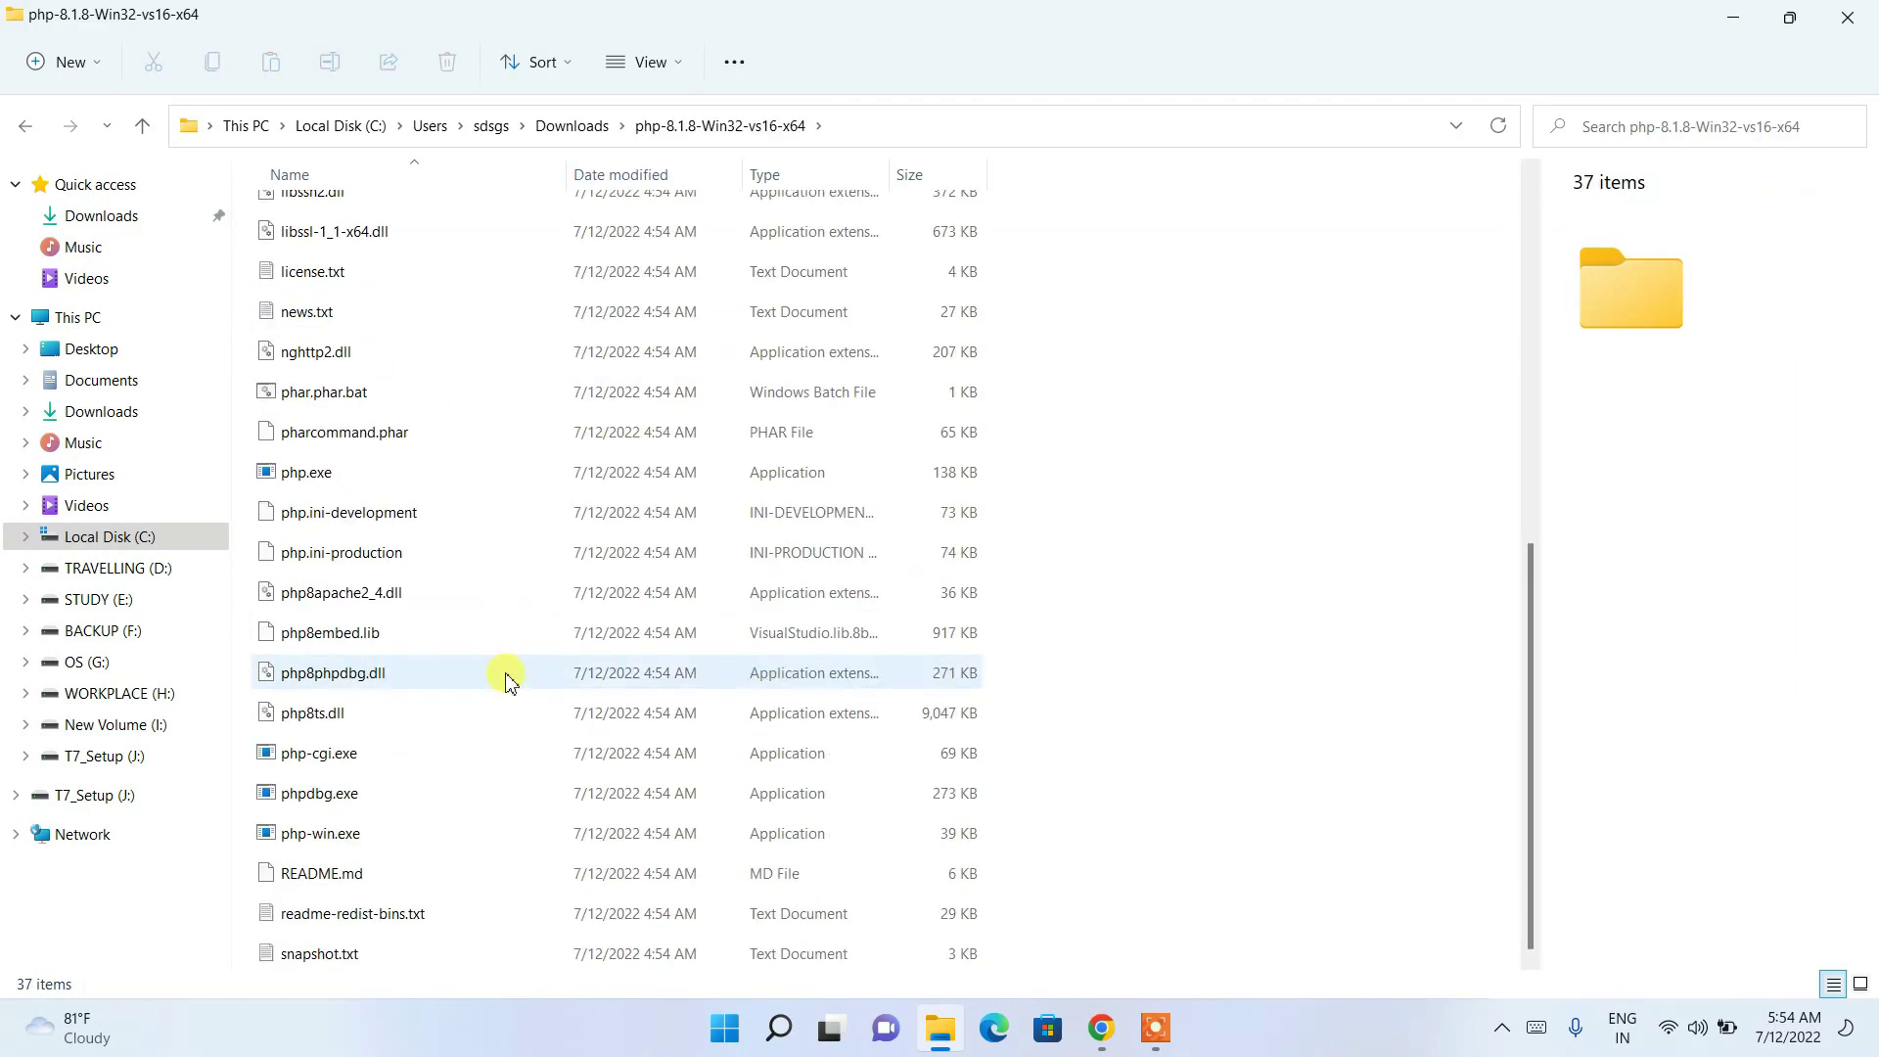
scroll(507, 682, "up", 8)
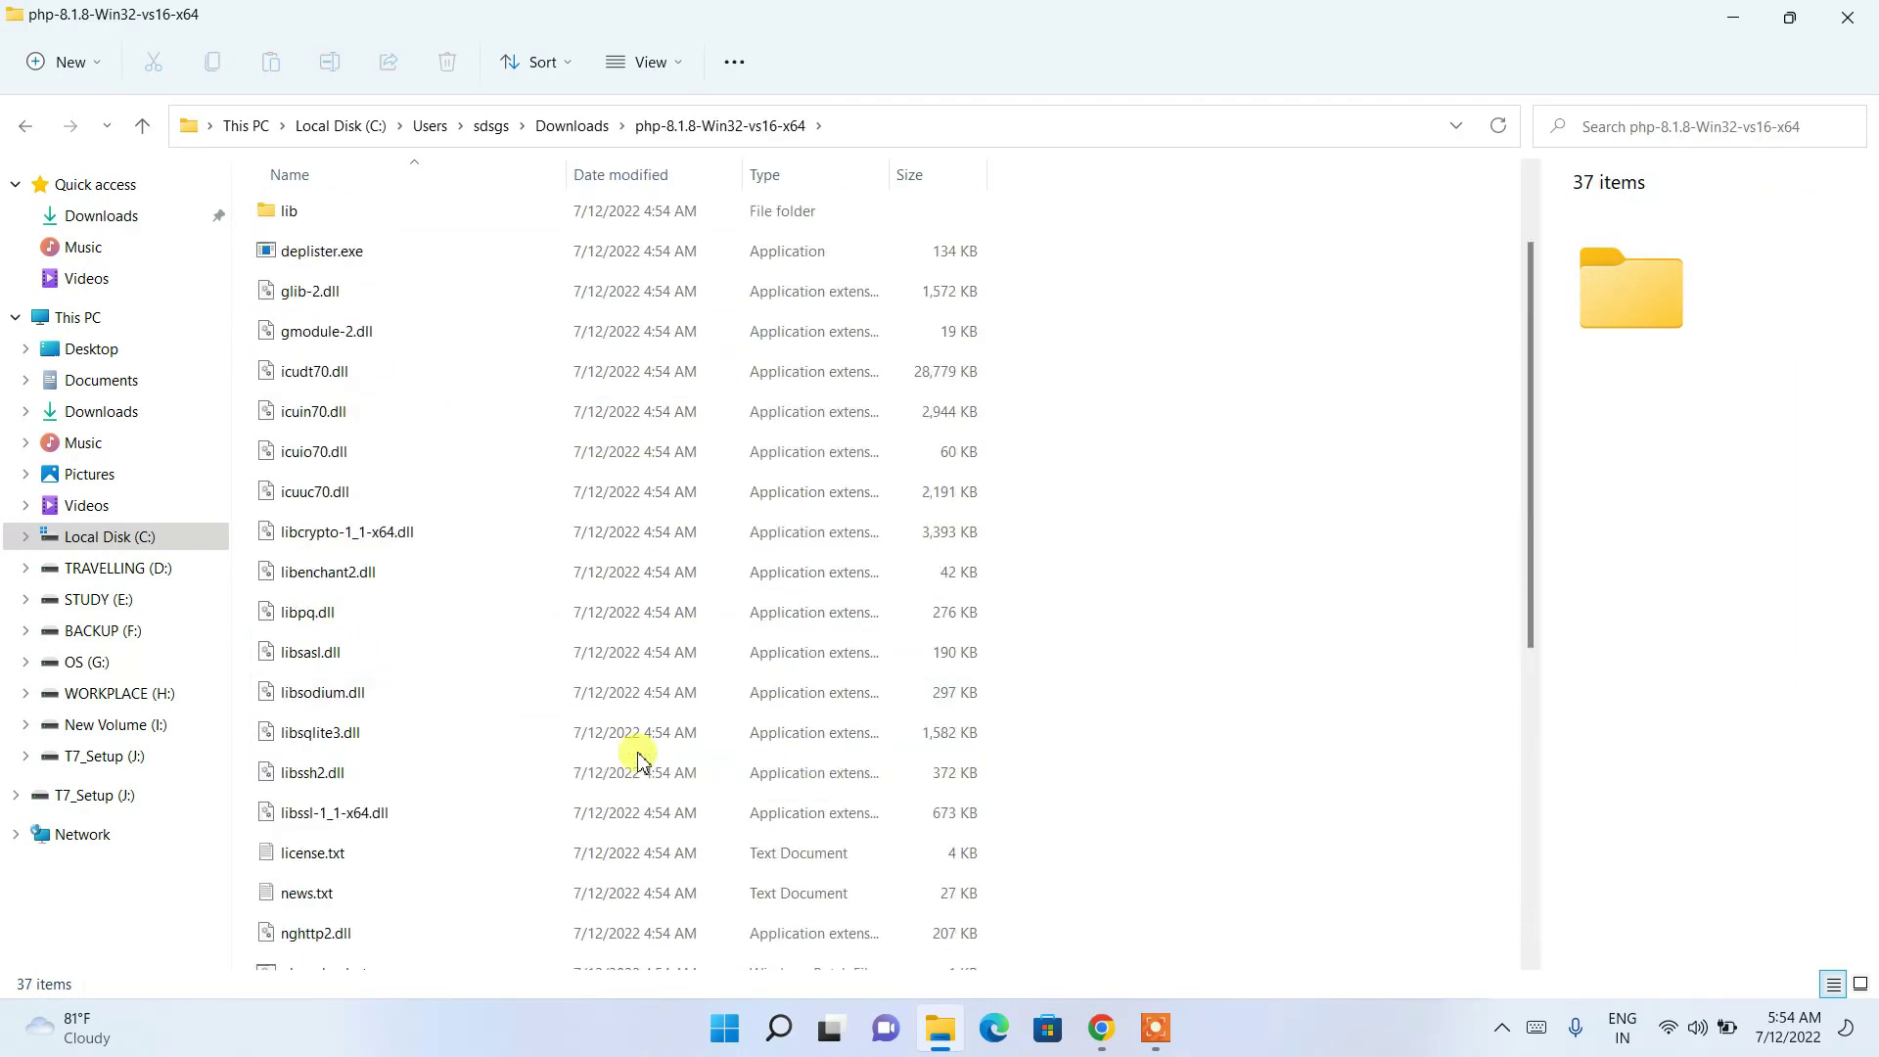
left_click(27, 128)
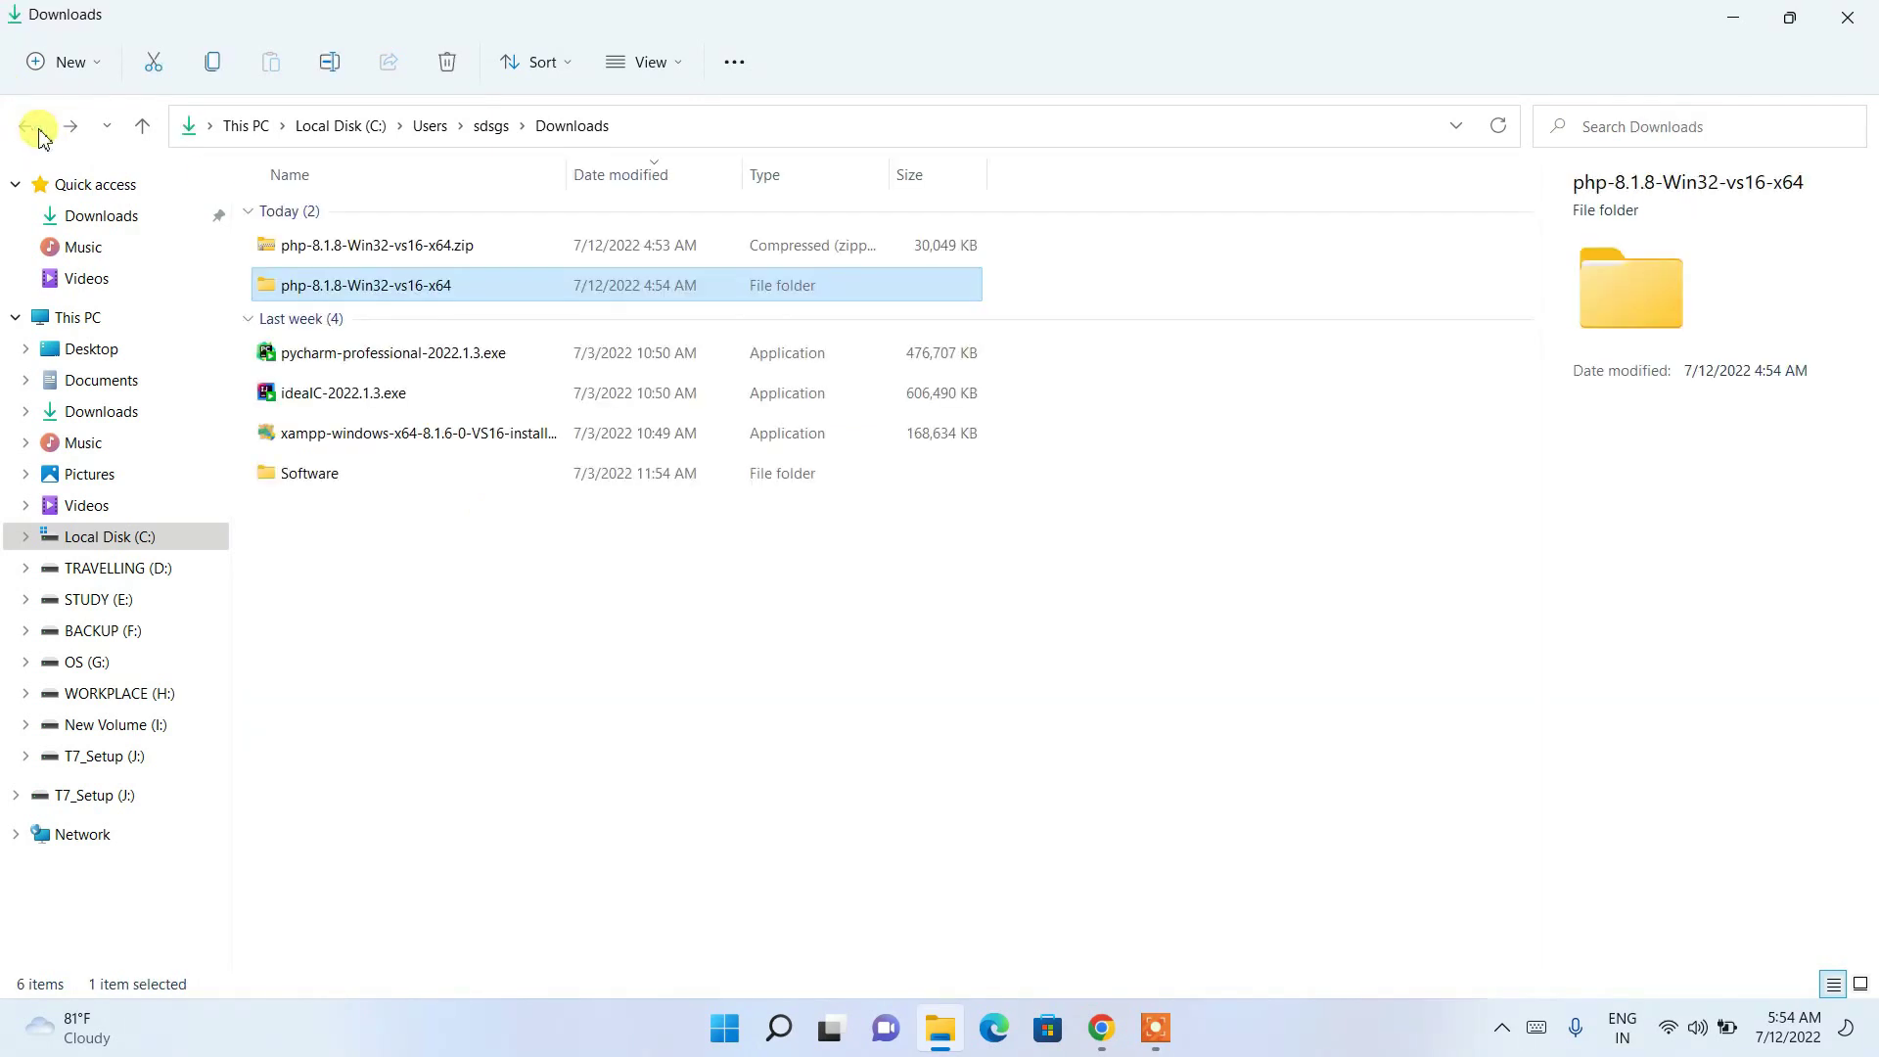
Step: Rename the extracted folder to php-8.1.8 by removing the -Win32-vs16-x64 suffix
left_click(406, 288)
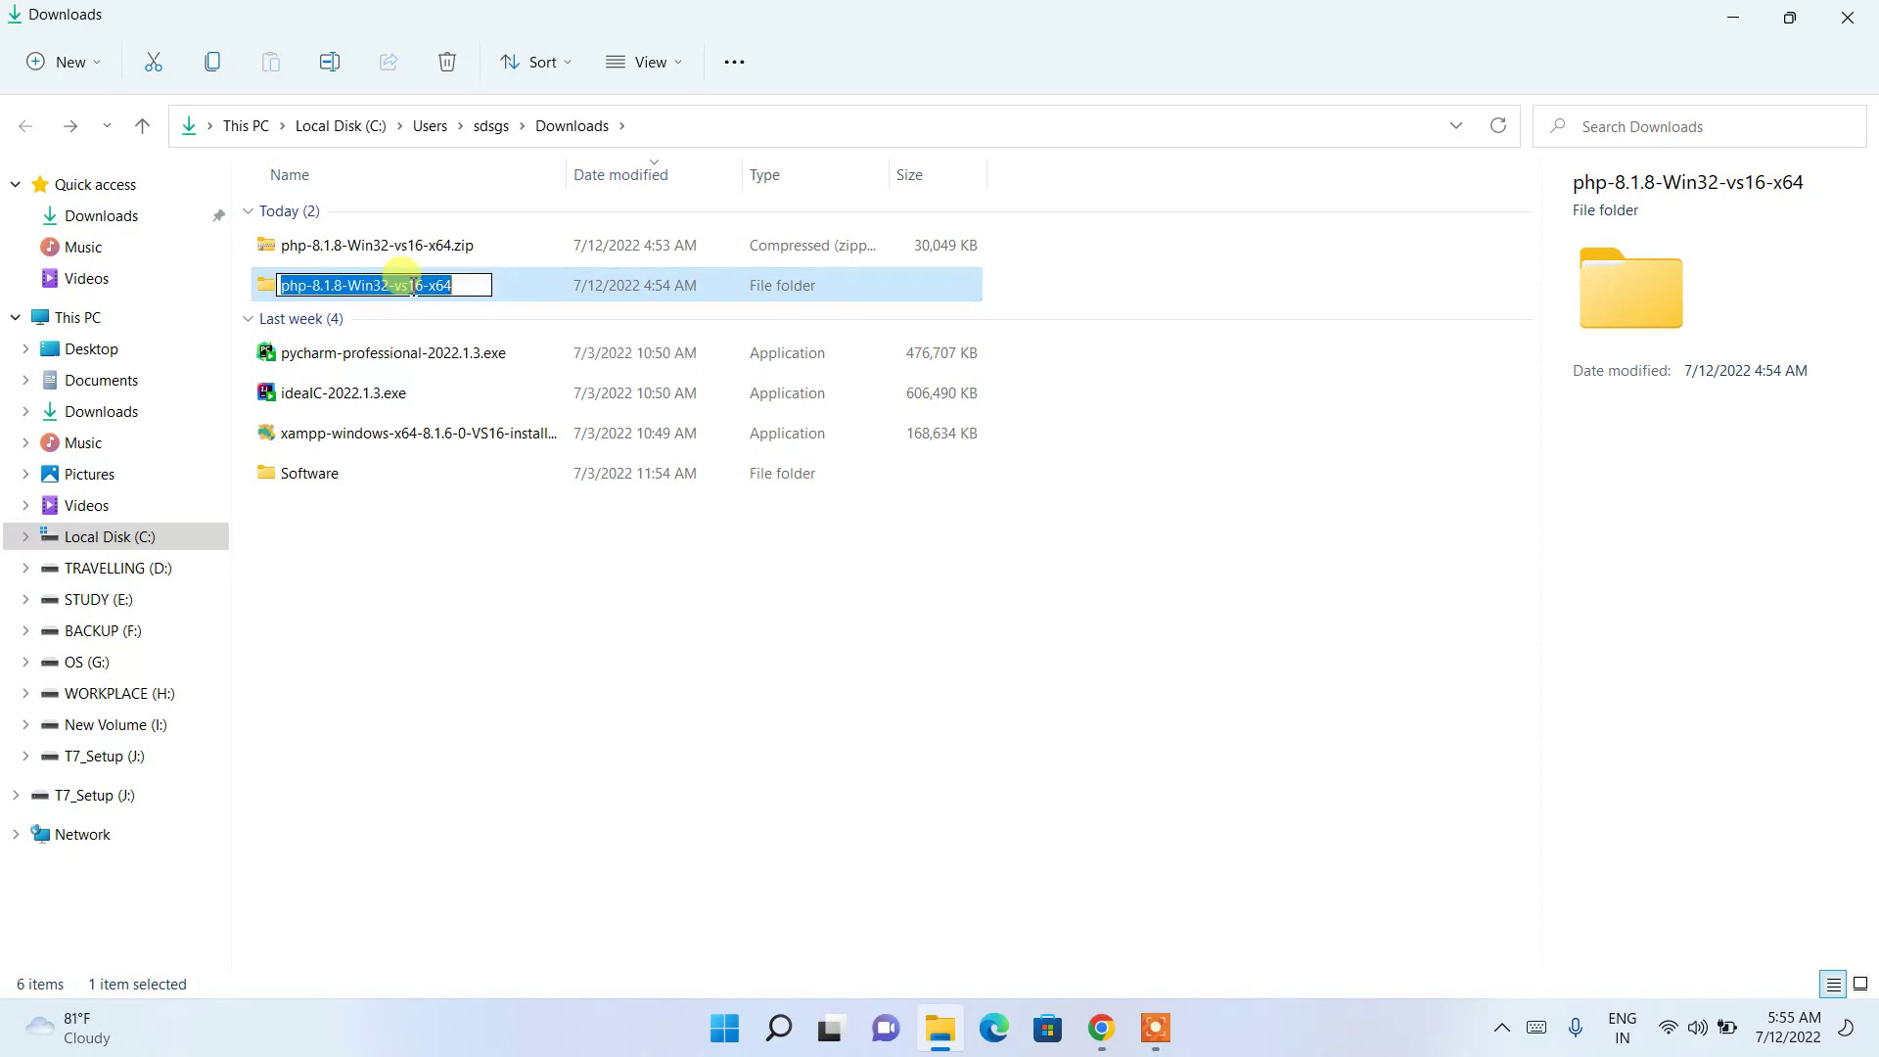
left_click(470, 285)
left_click_drag(470, 285, 341, 293)
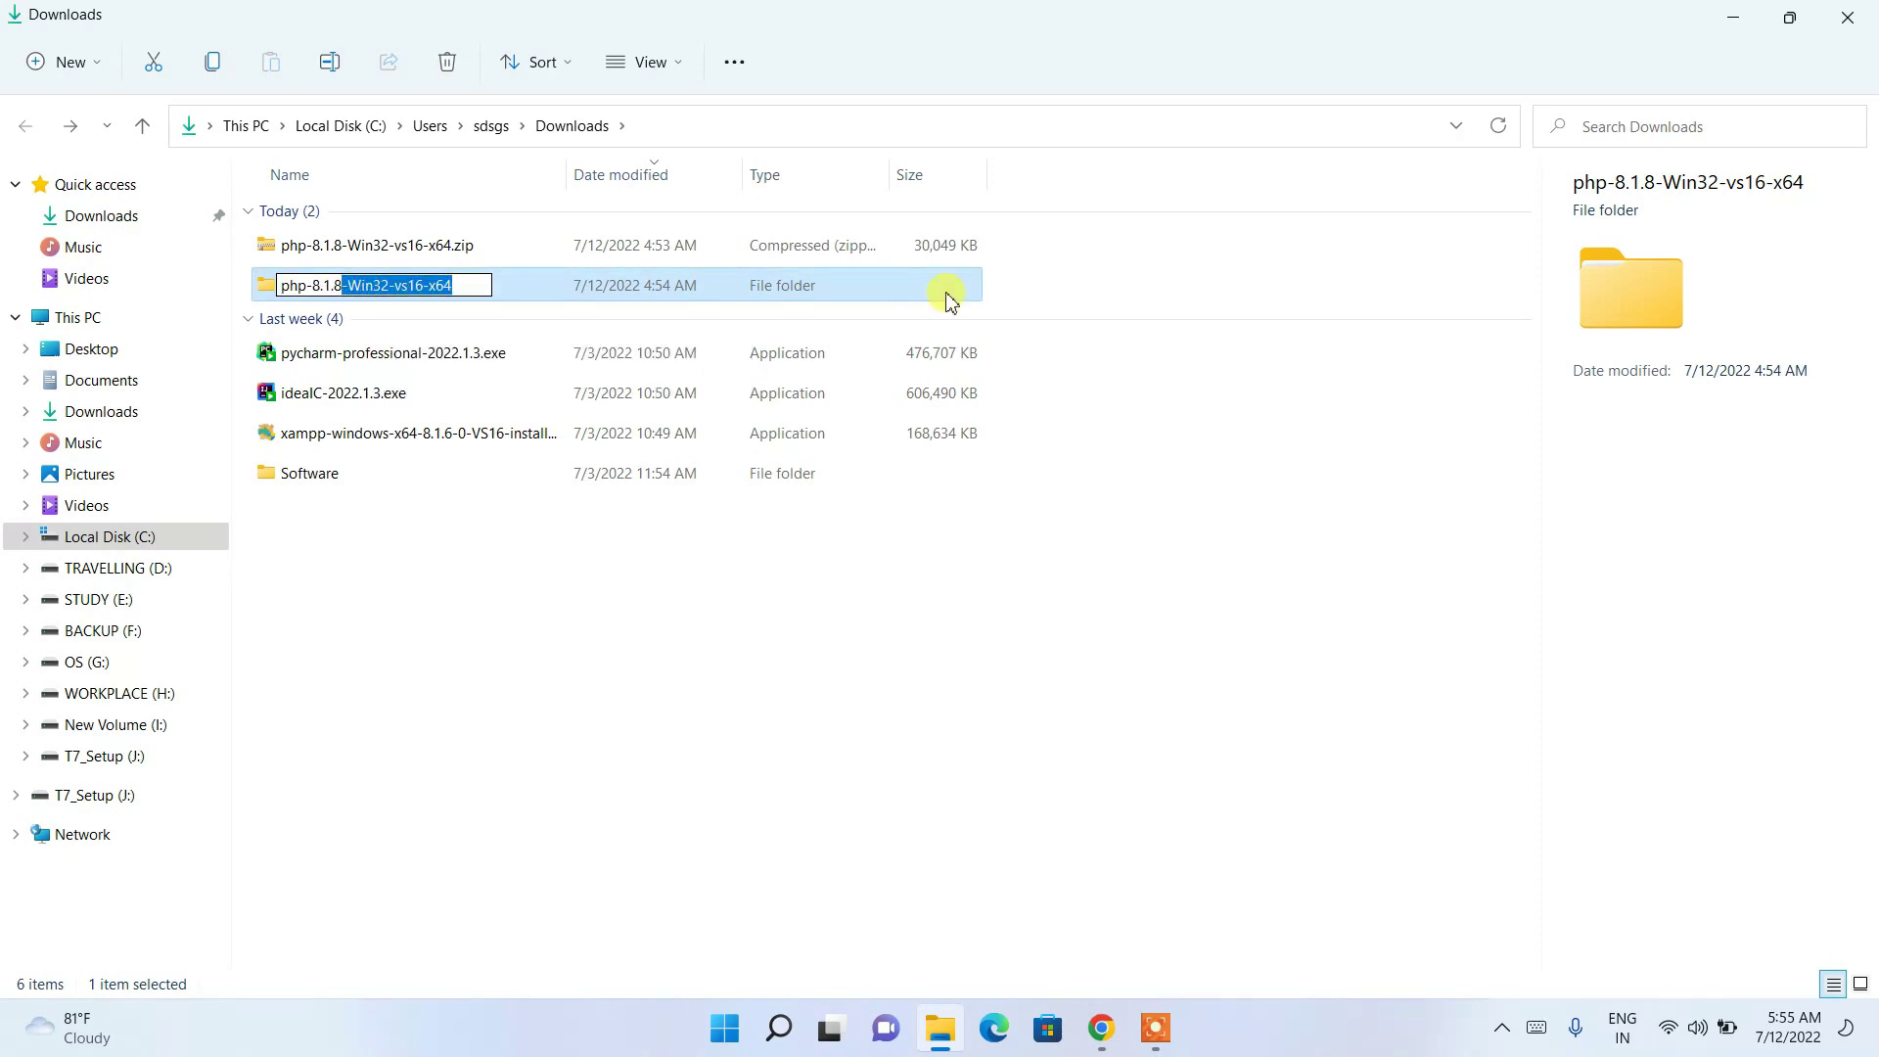
key("BackSpace")
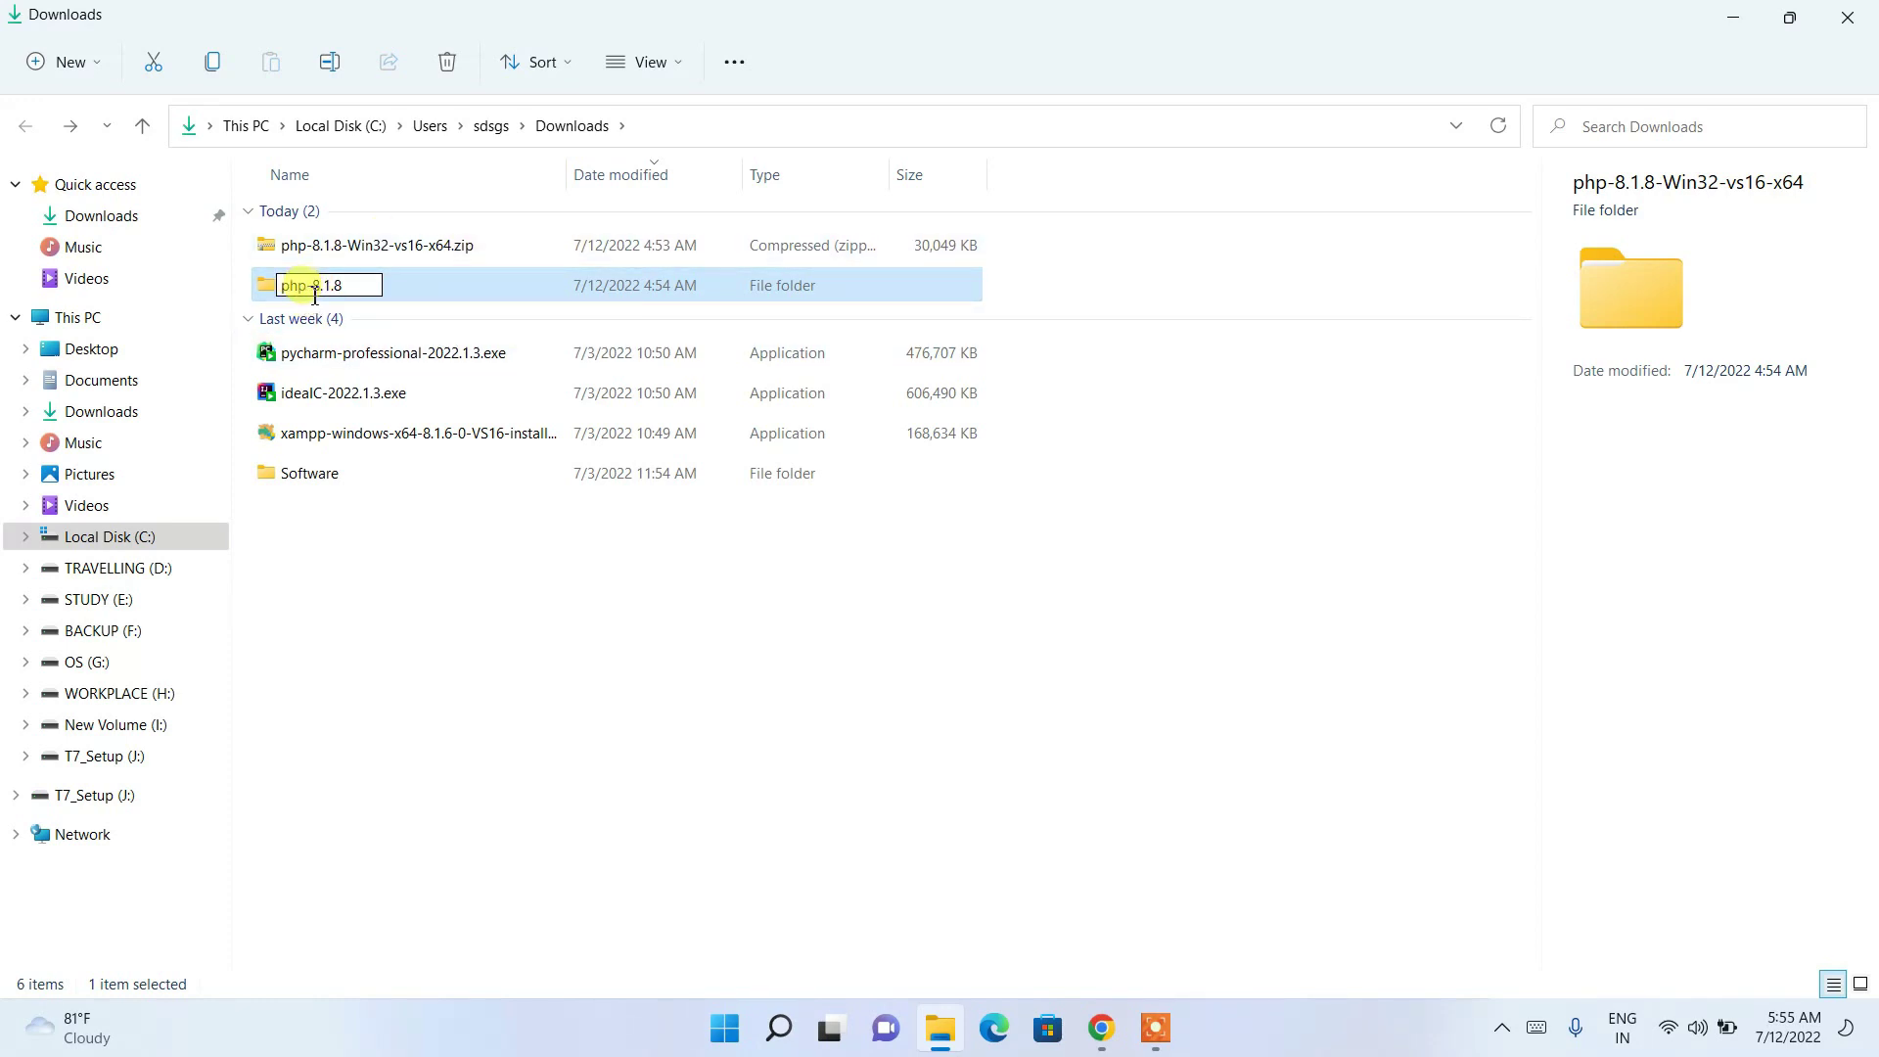
key("Return")
left_click(362, 293)
left_click(415, 289)
double_click(406, 290)
left_click(393, 290)
Step: Cut the php-8.1.8 folder so it can be moved
right_click(336, 295)
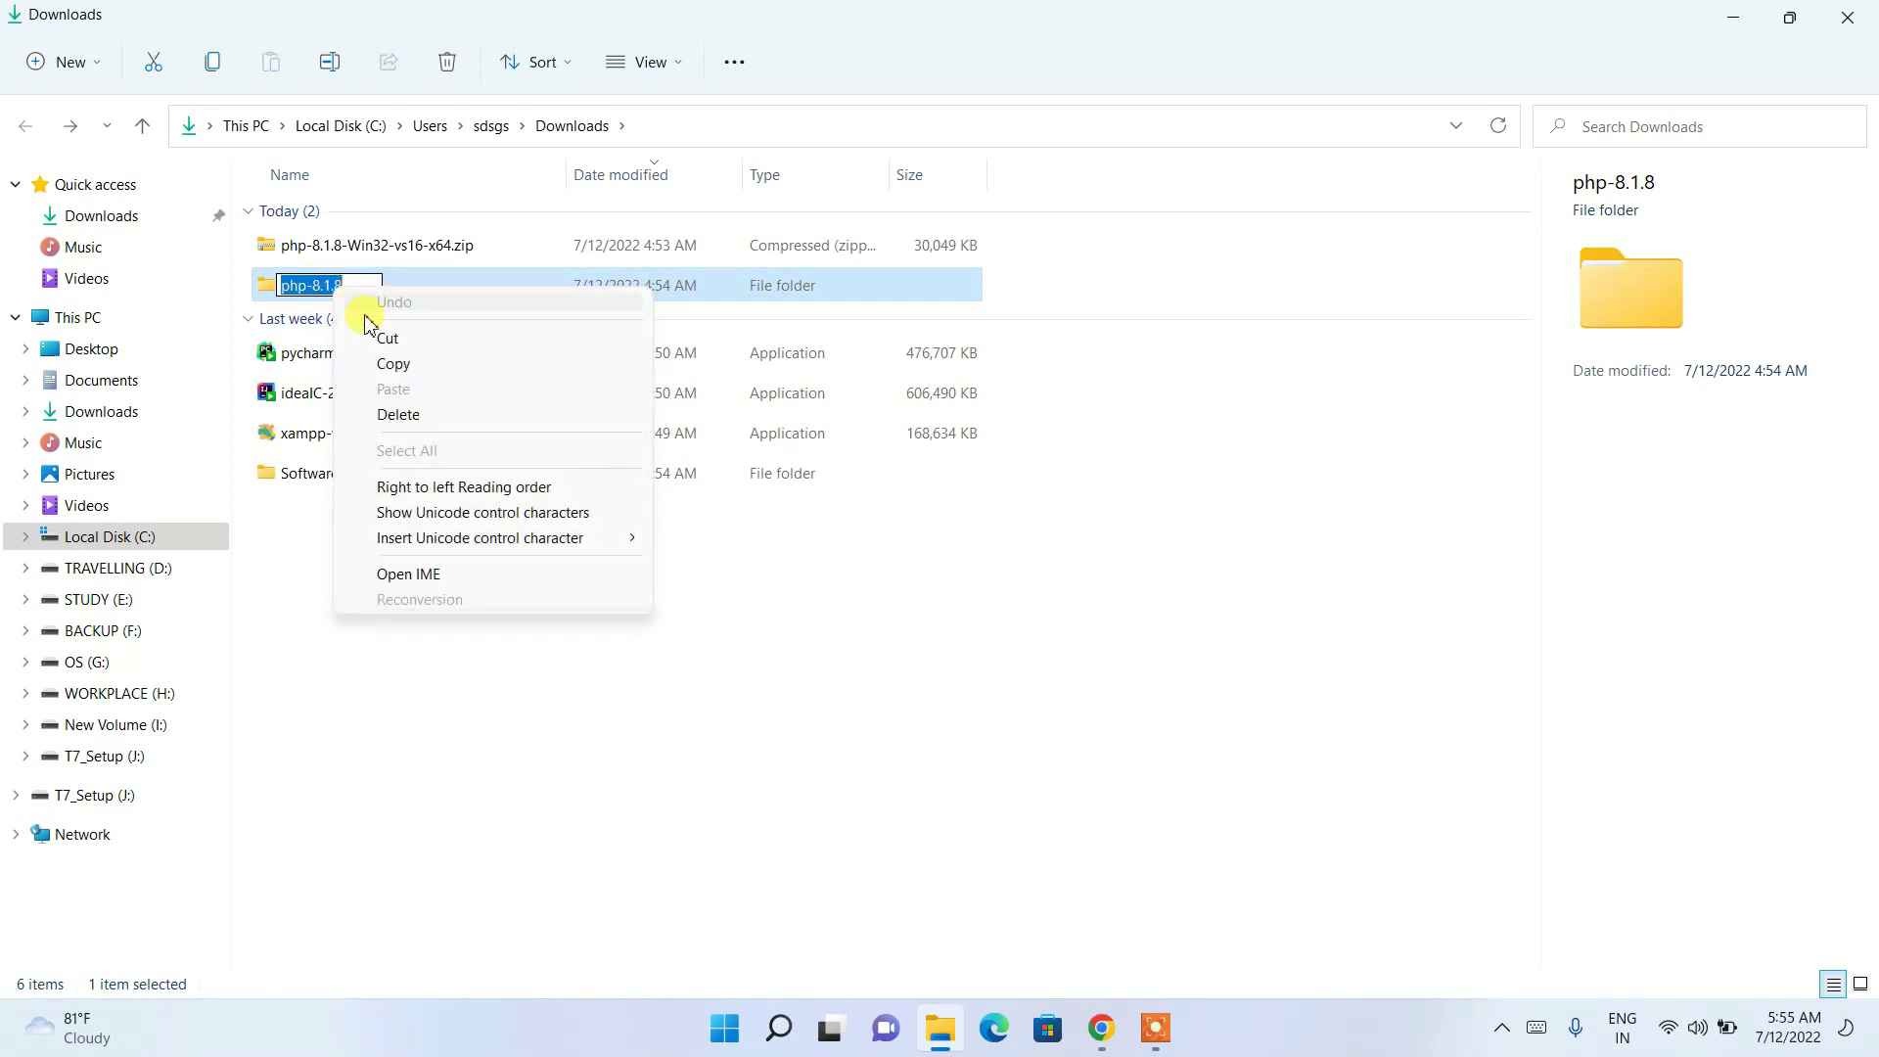
left_click(317, 640)
left_click(310, 285)
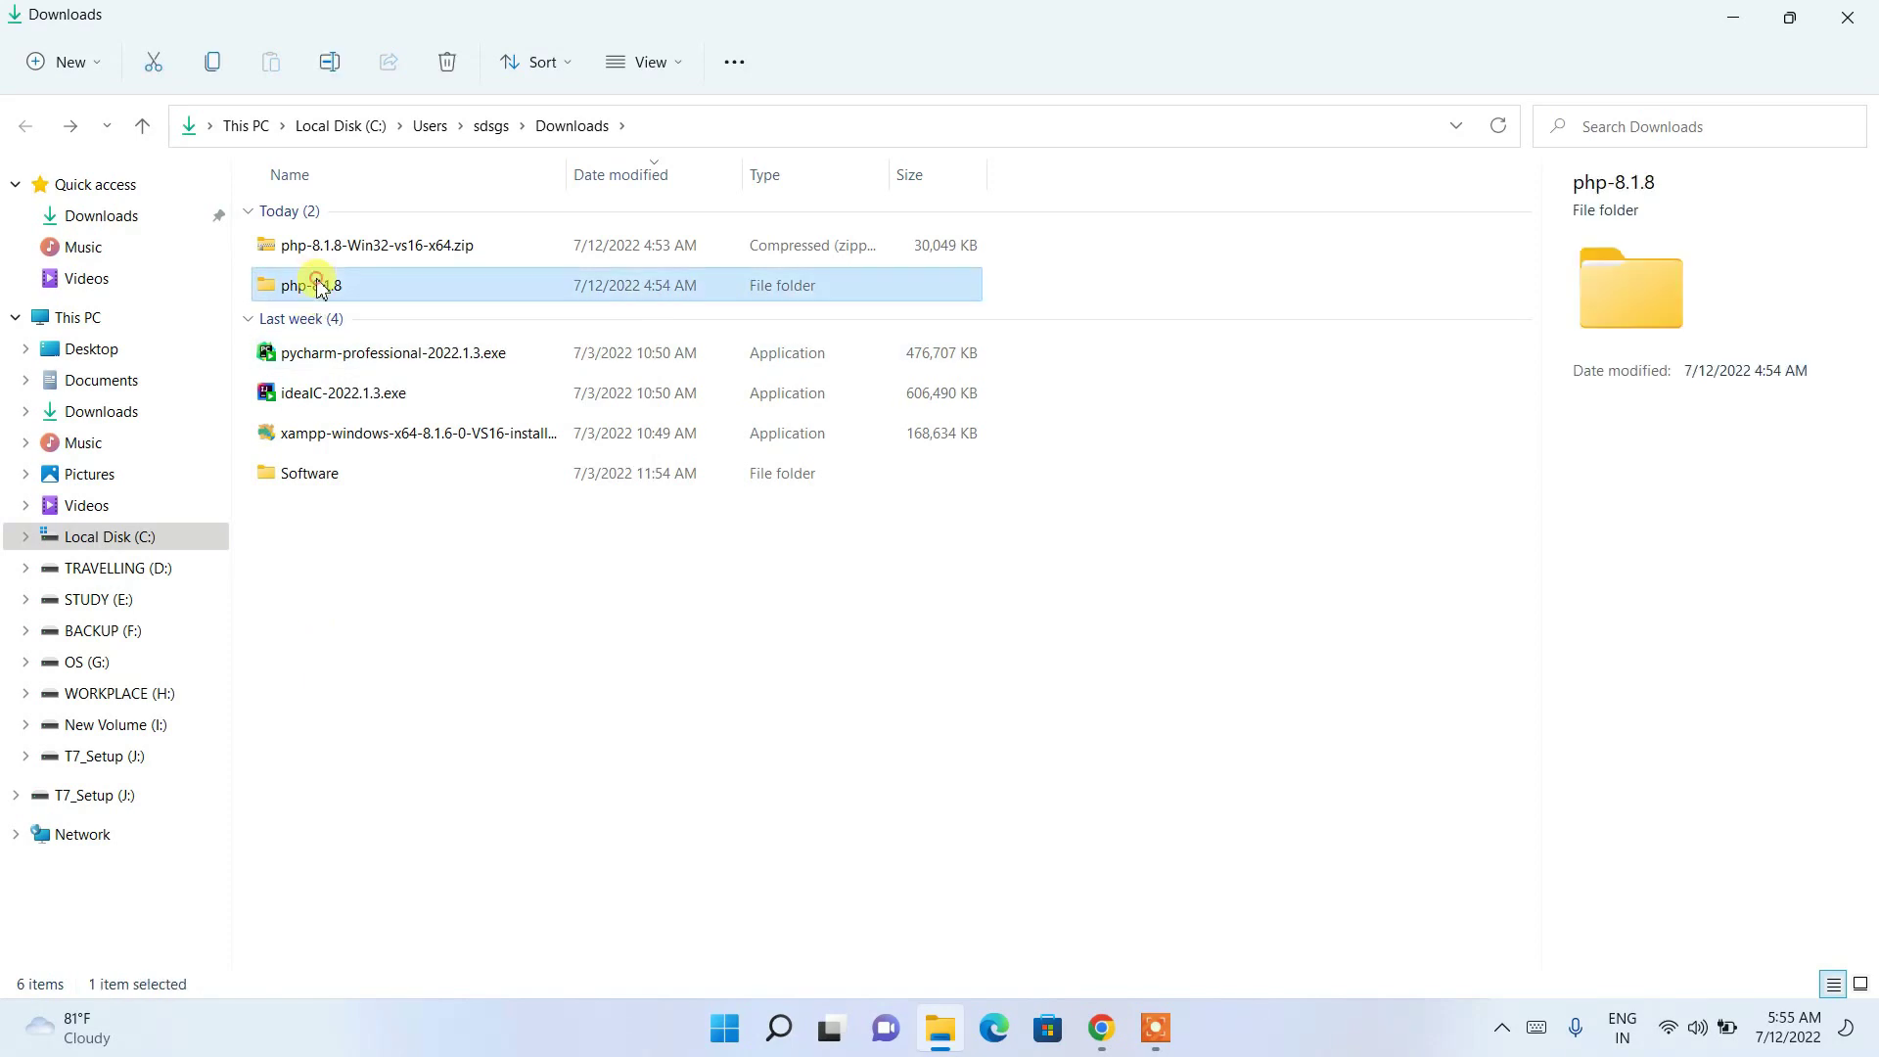
right_click(319, 286)
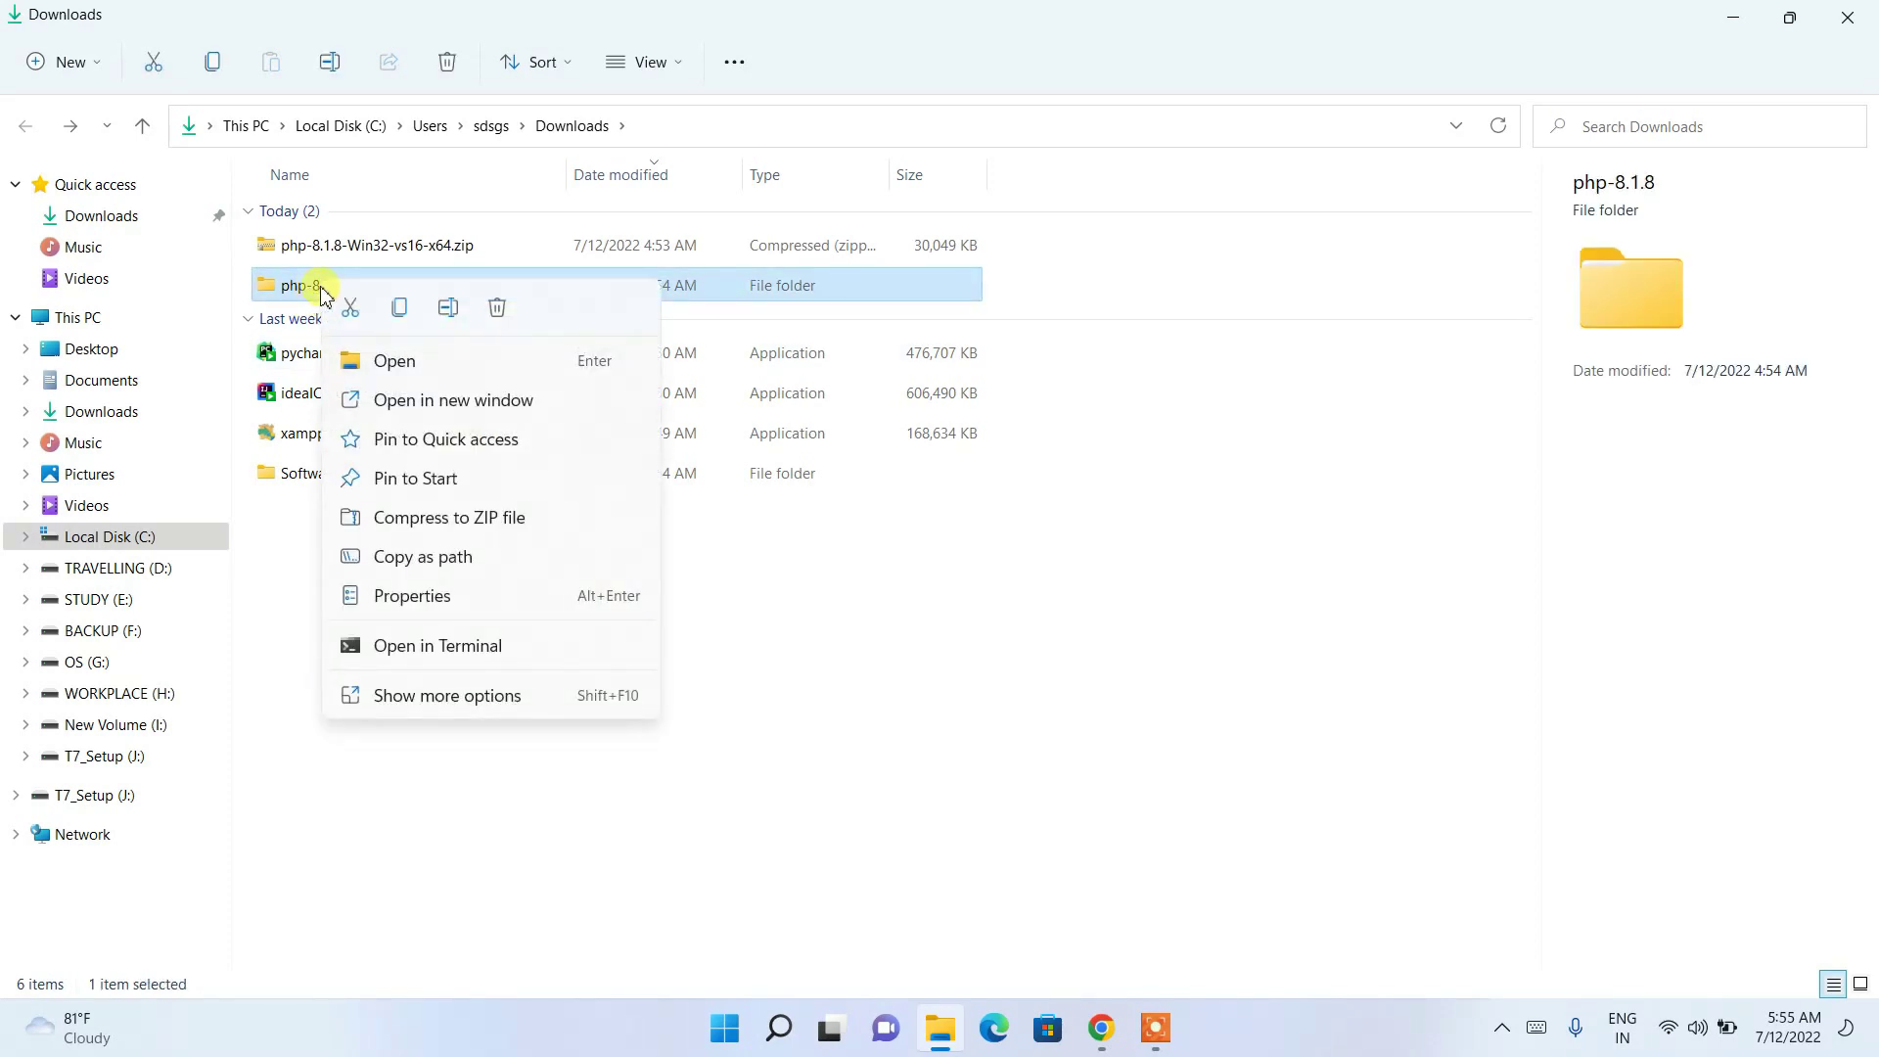
left_click(351, 311)
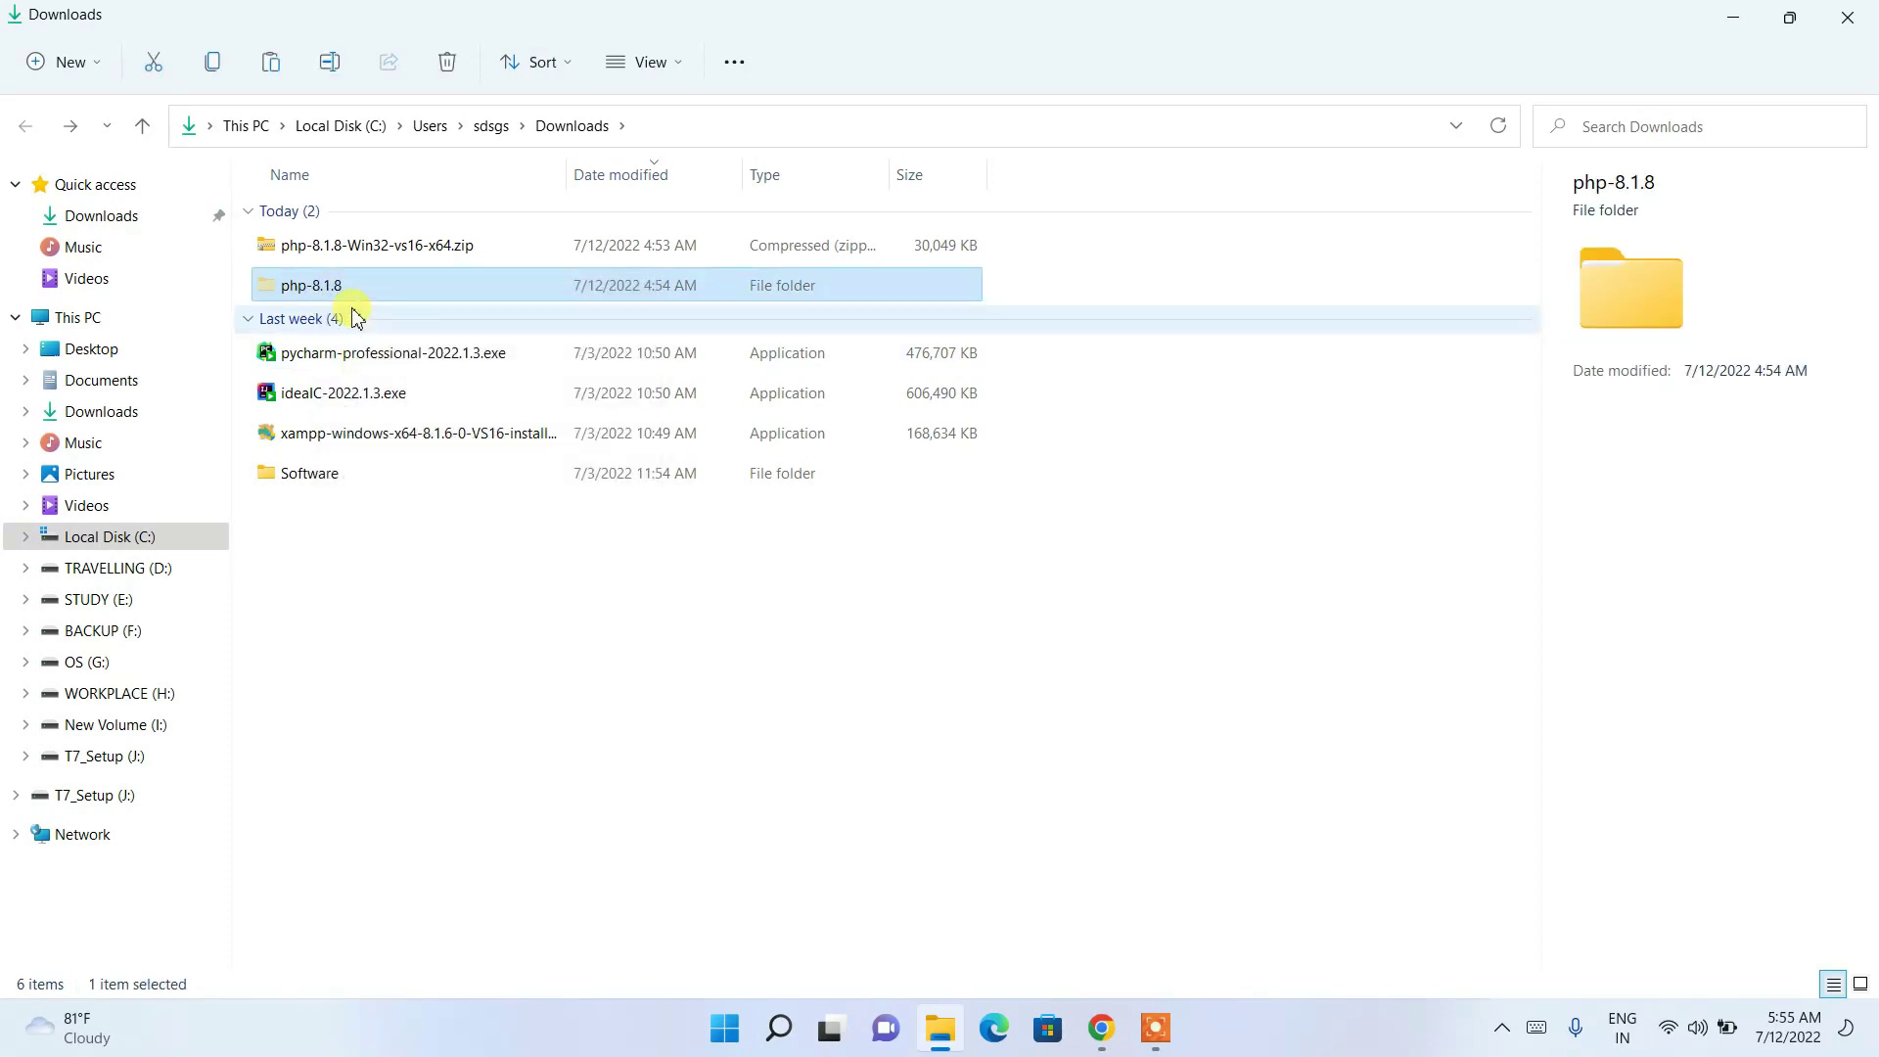
Step: Paste the php-8.1.8 folder into the root of Local Disk (C:)
left_click(95, 538)
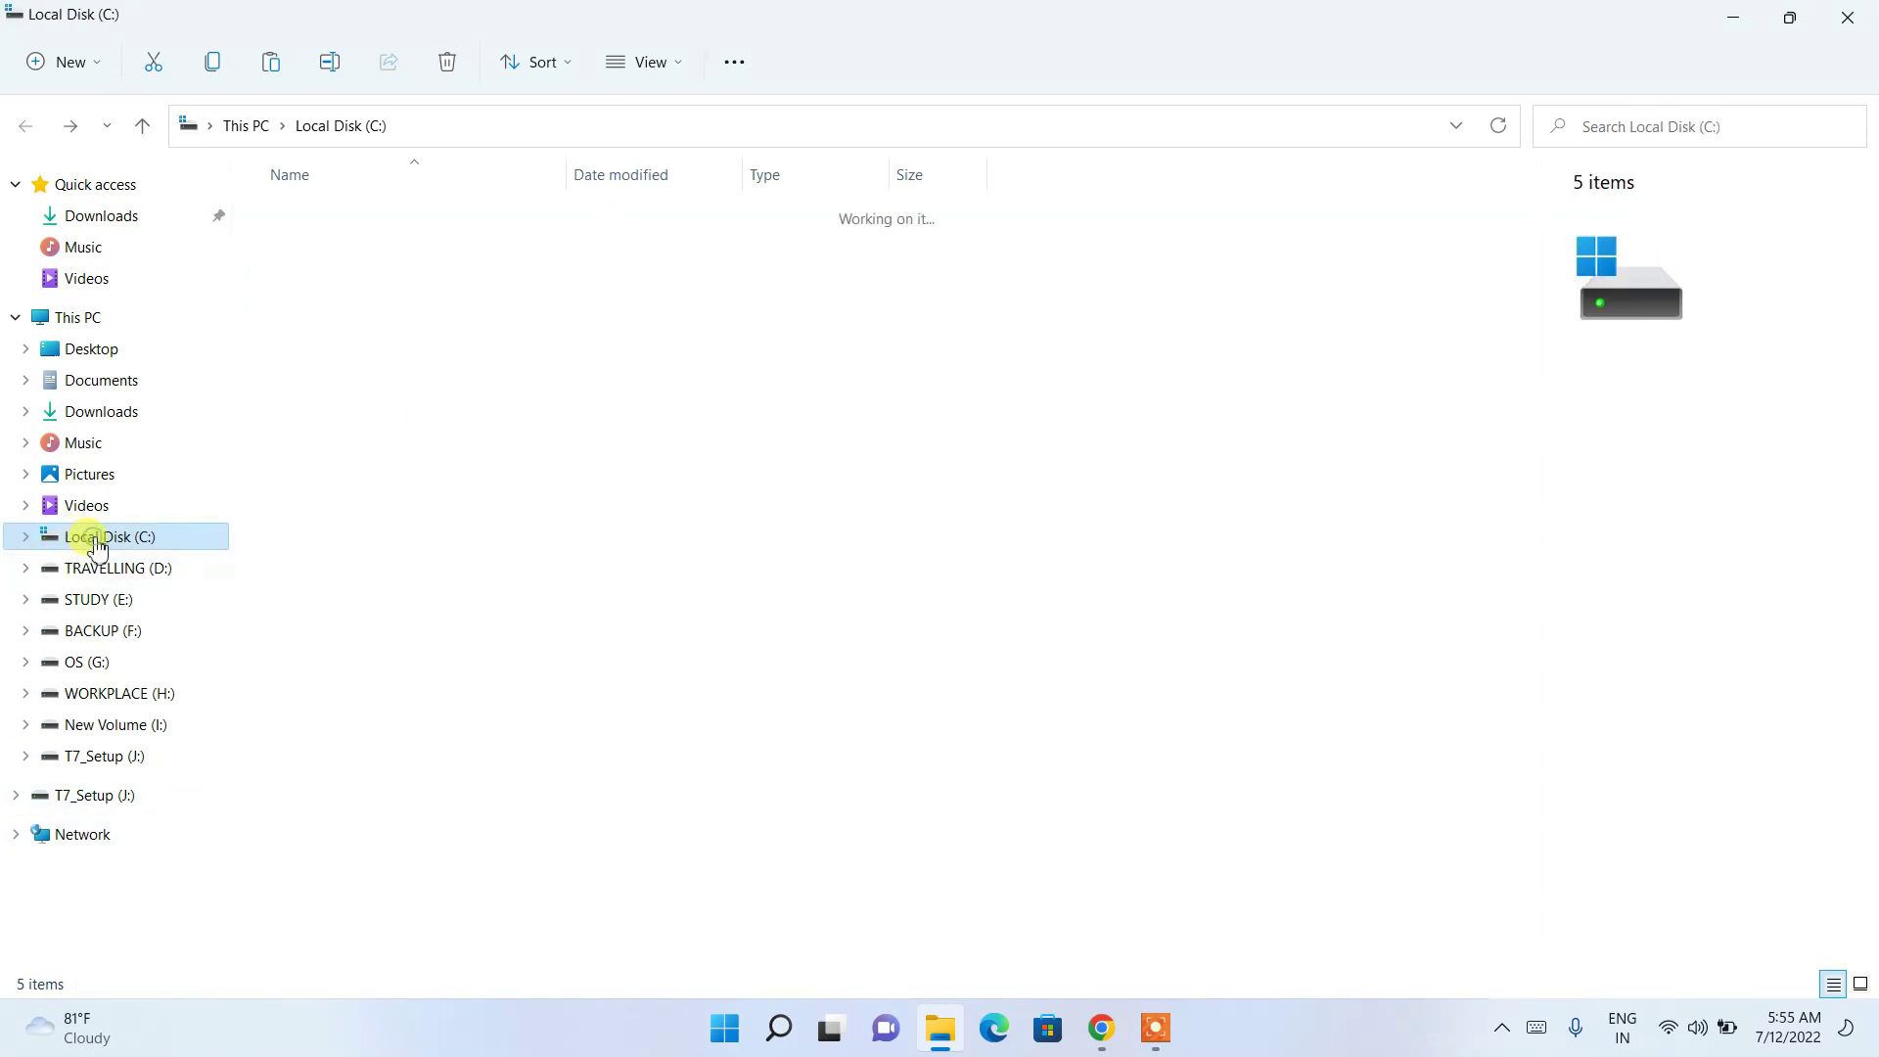
right_click(391, 501)
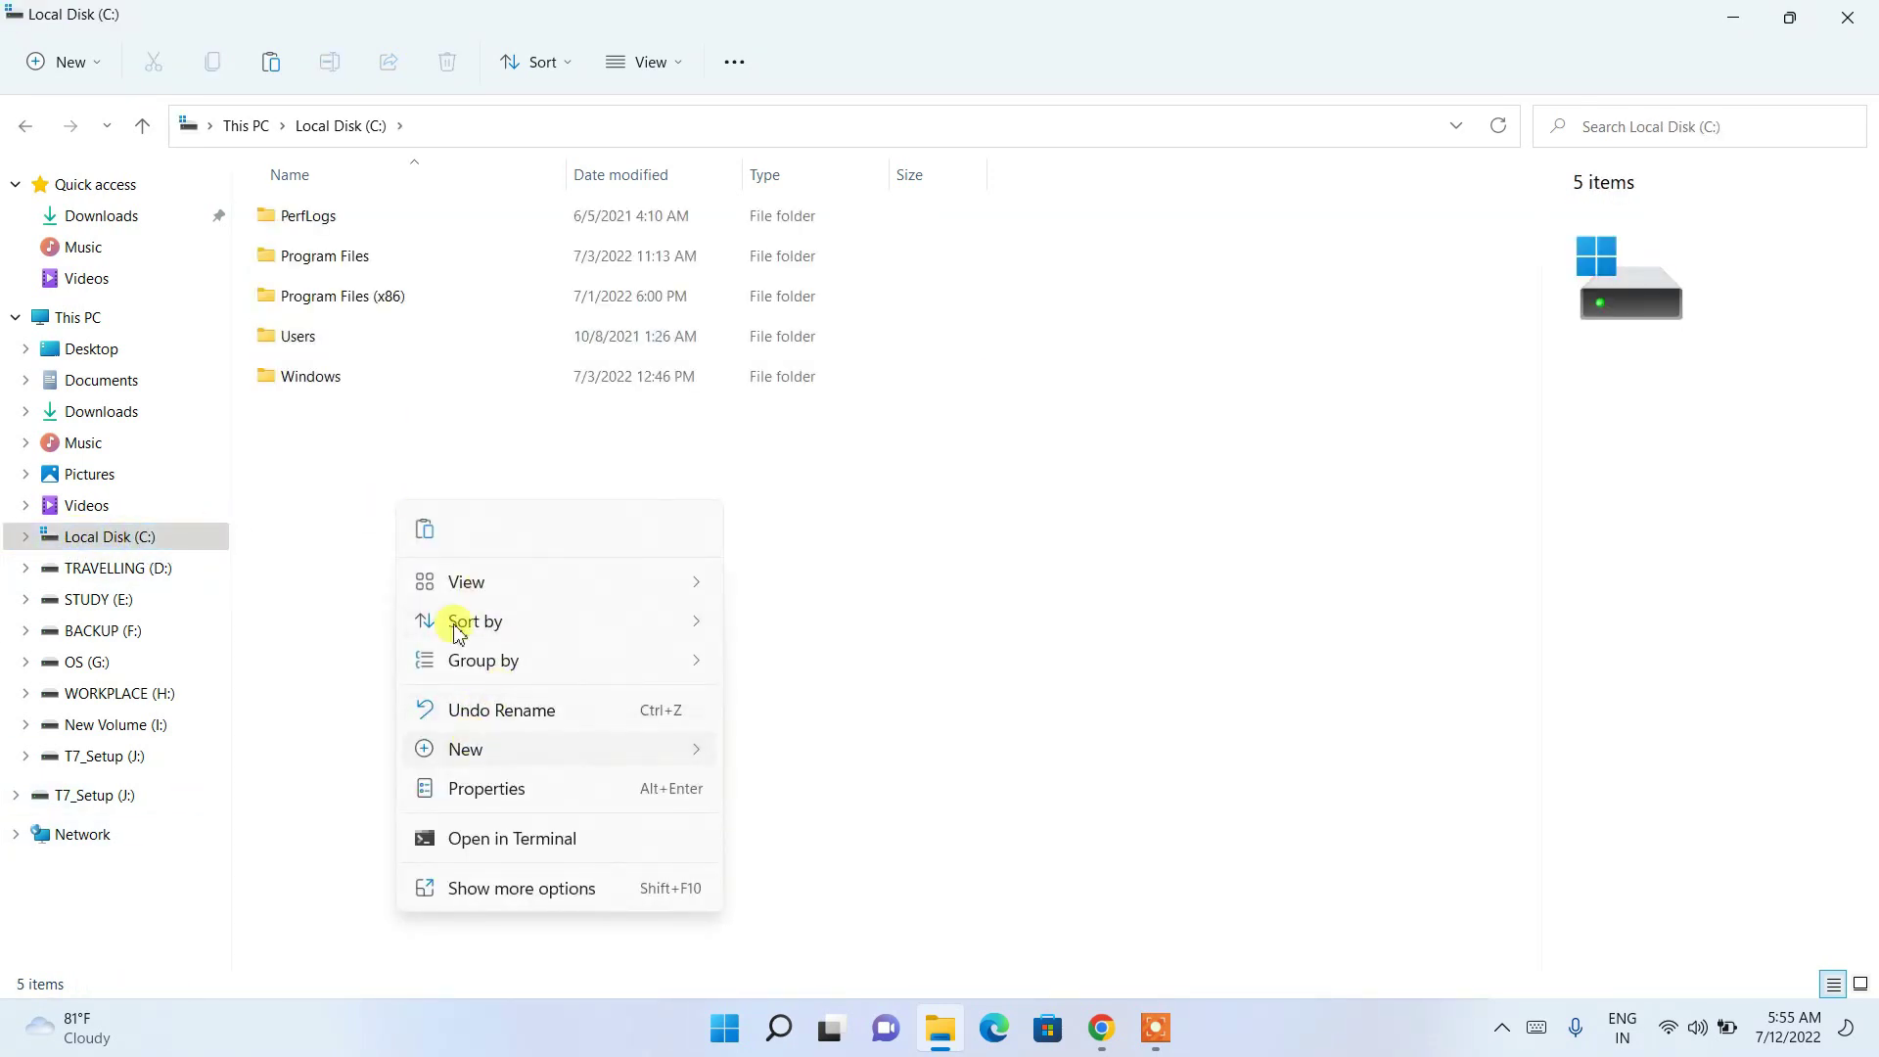
left_click(423, 529)
left_click(428, 537)
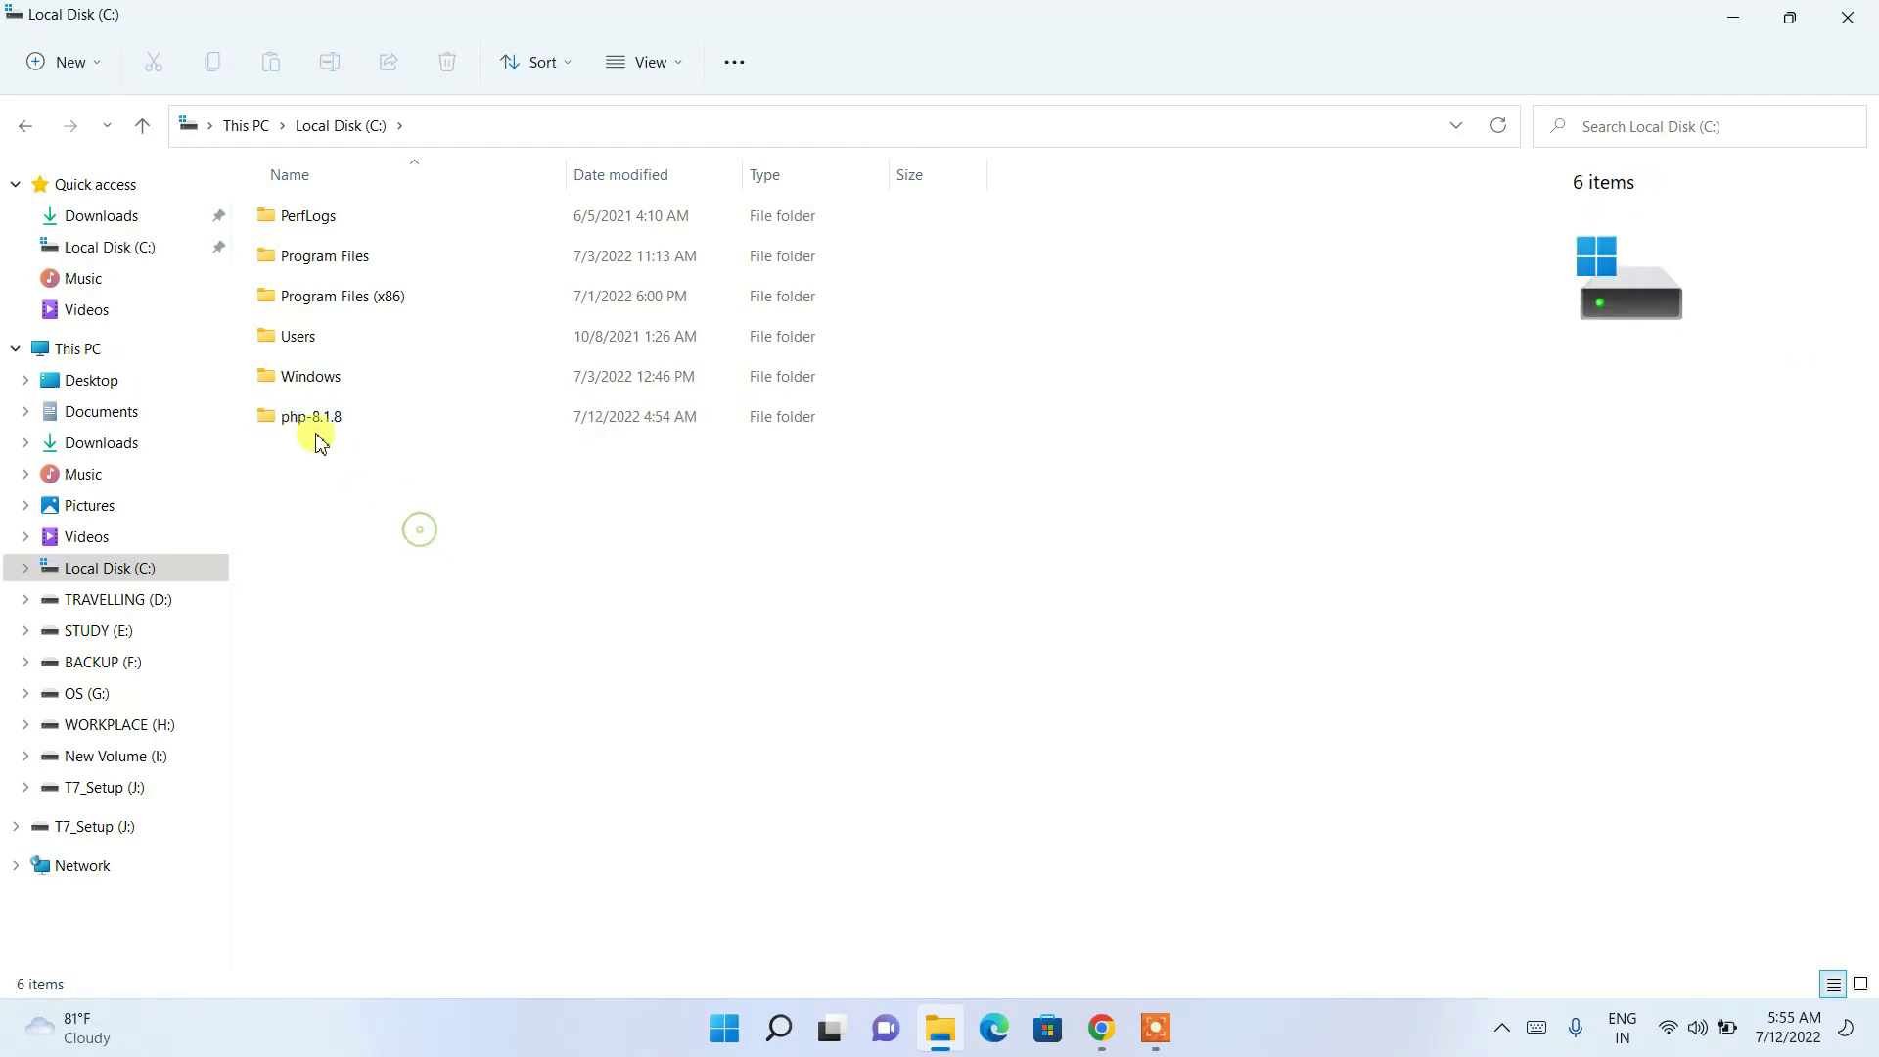
left_click(330, 432)
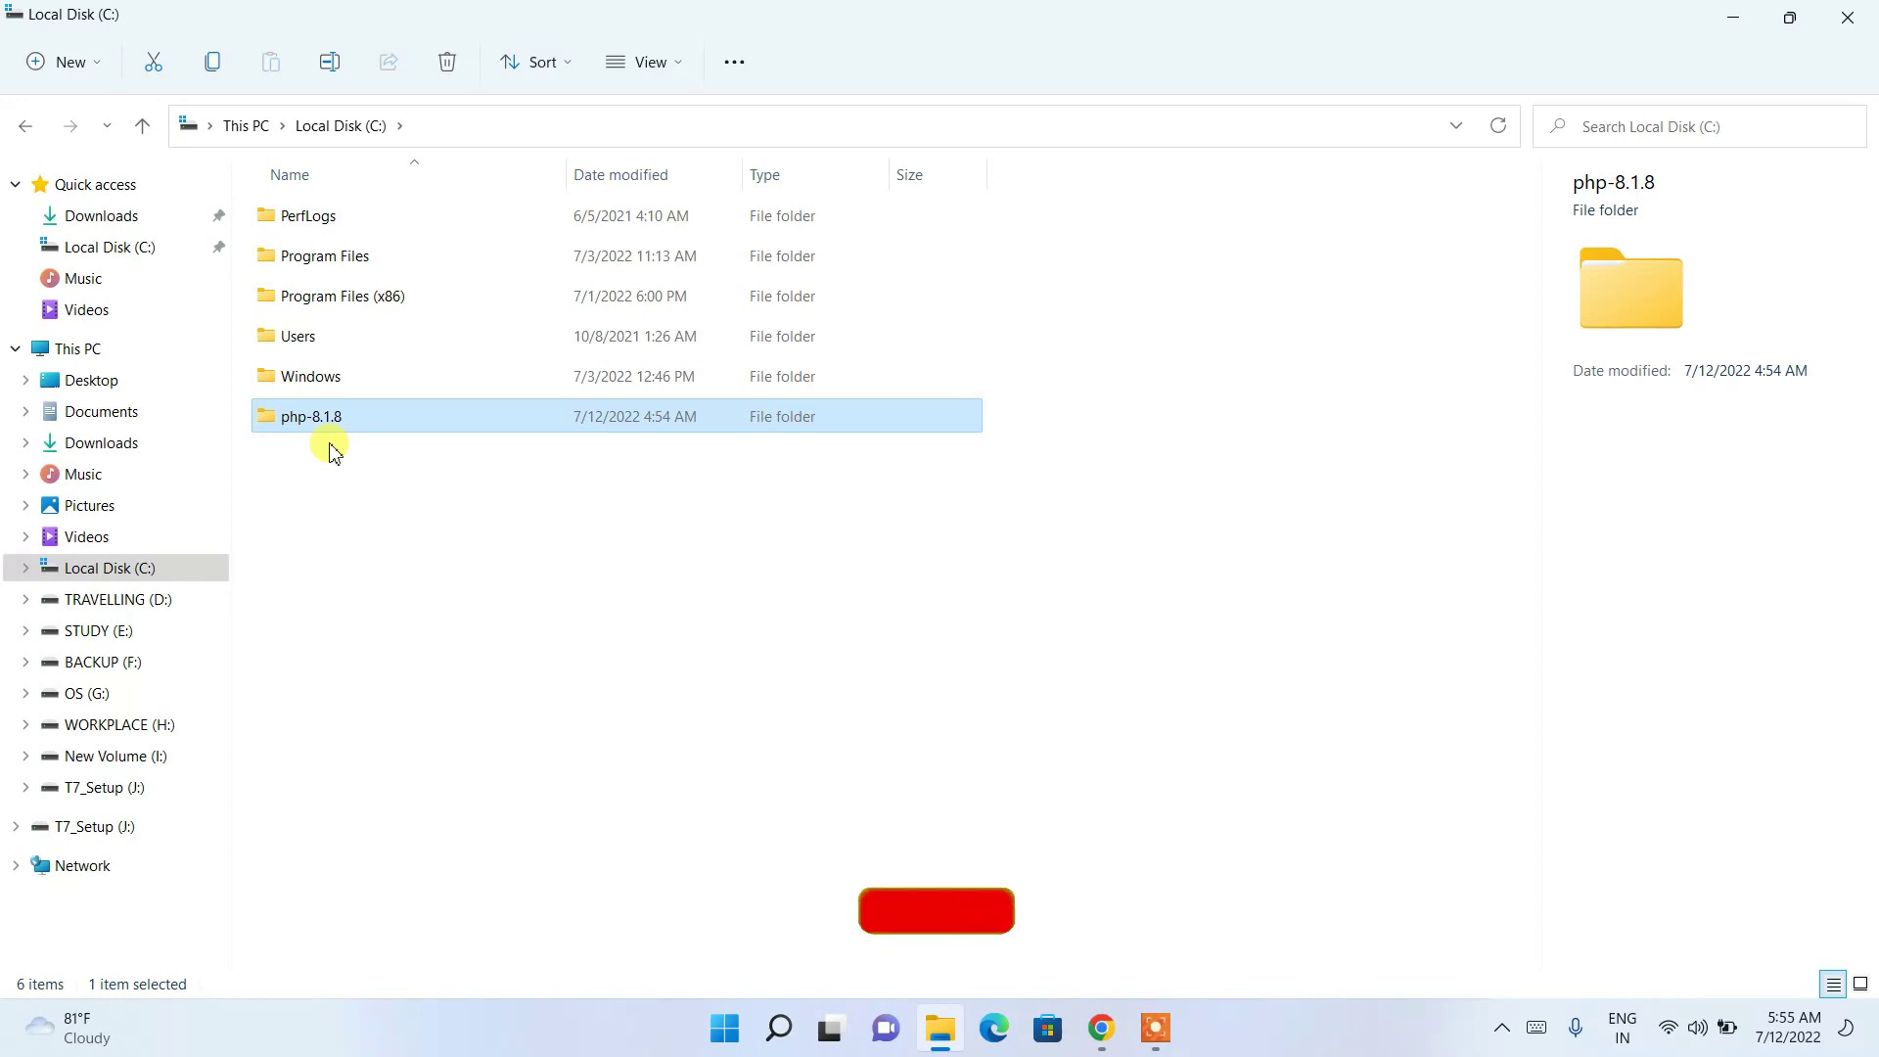
Step: Open php-8.1.8 and copy its path C:\php-8.1.8 from the address bar
mouse_move(333, 427)
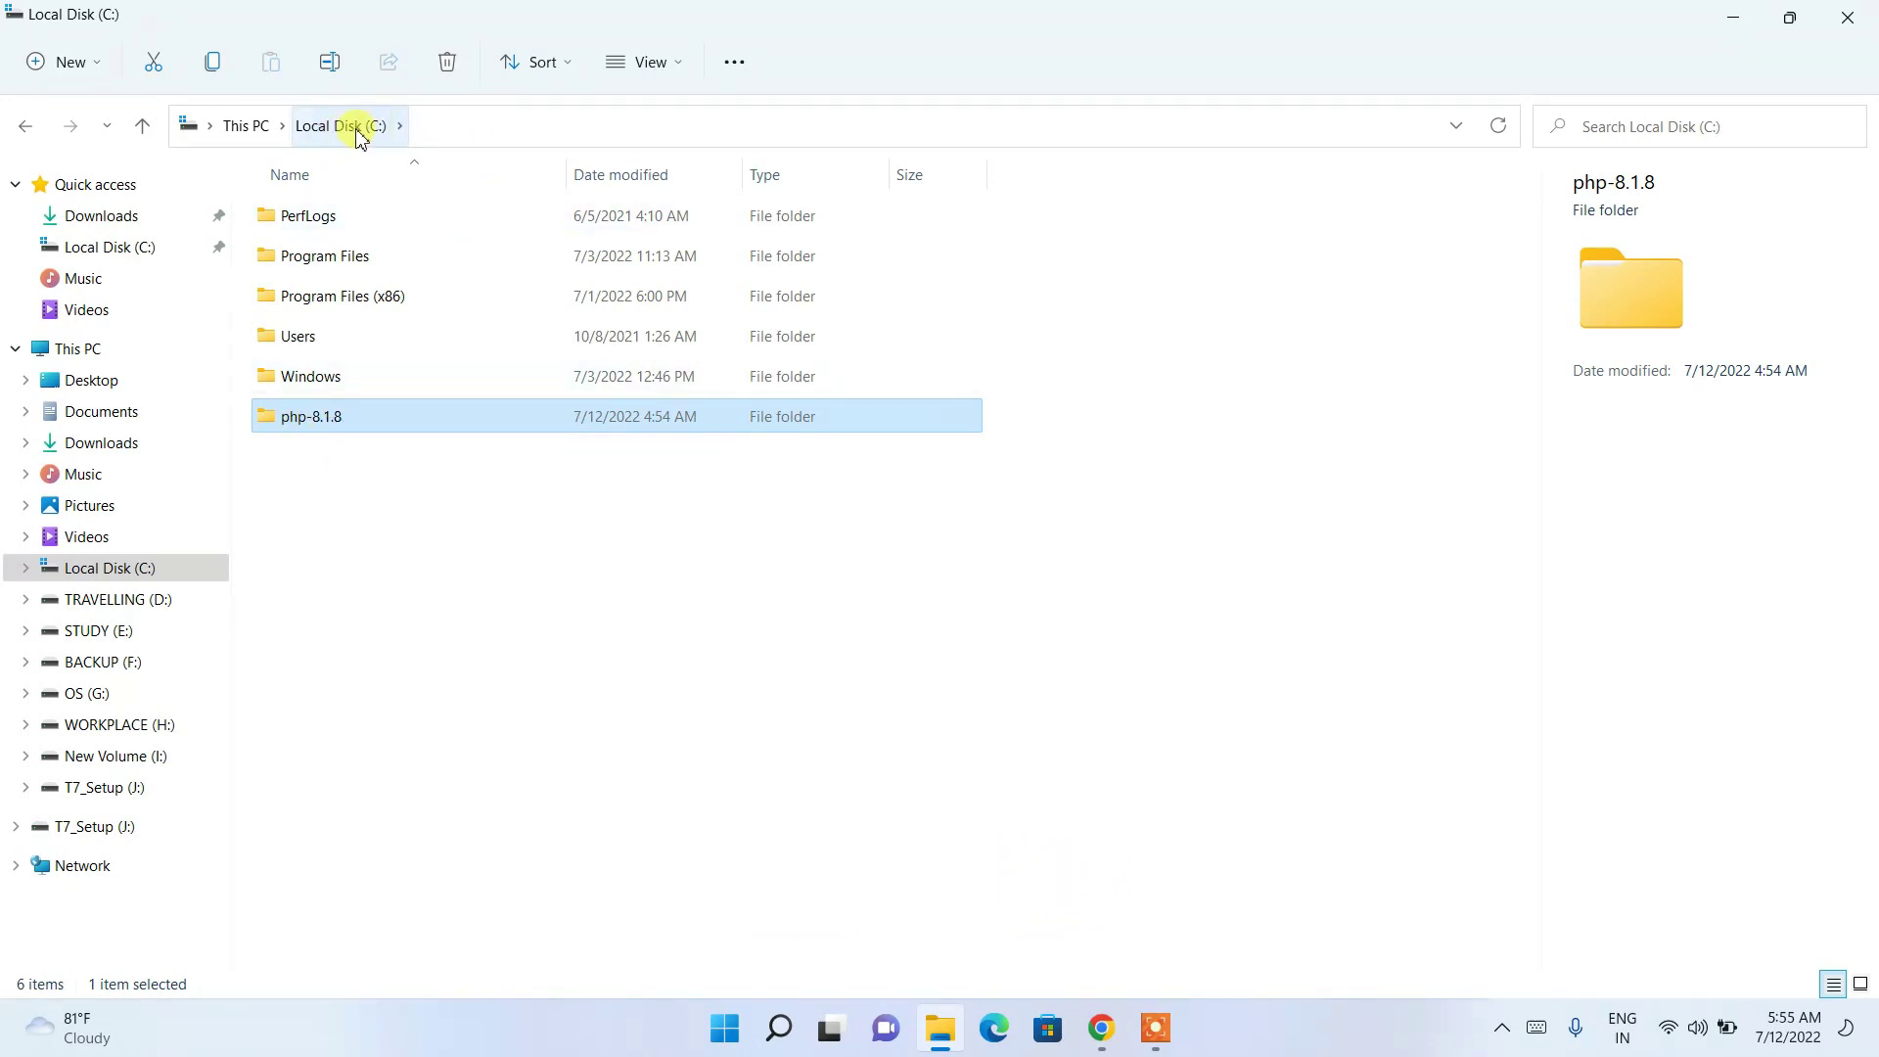
double_click(373, 421)
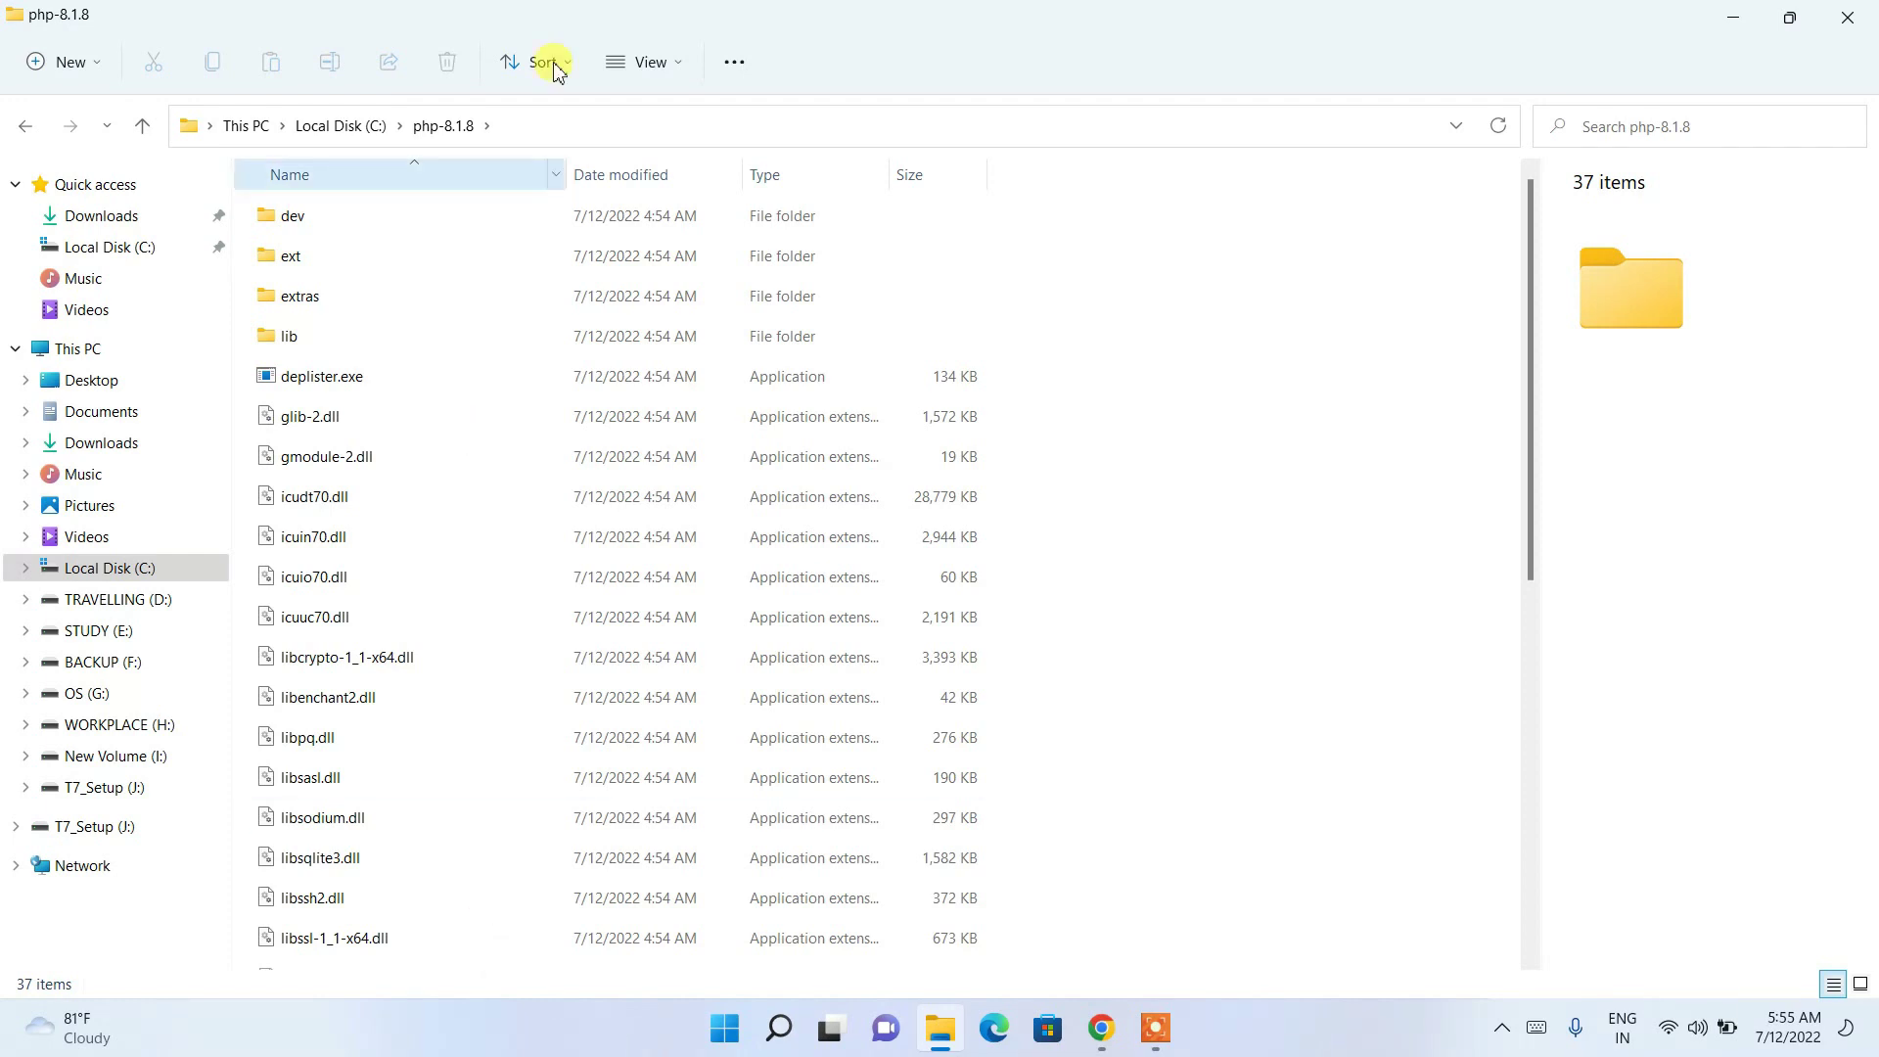
left_click(627, 125)
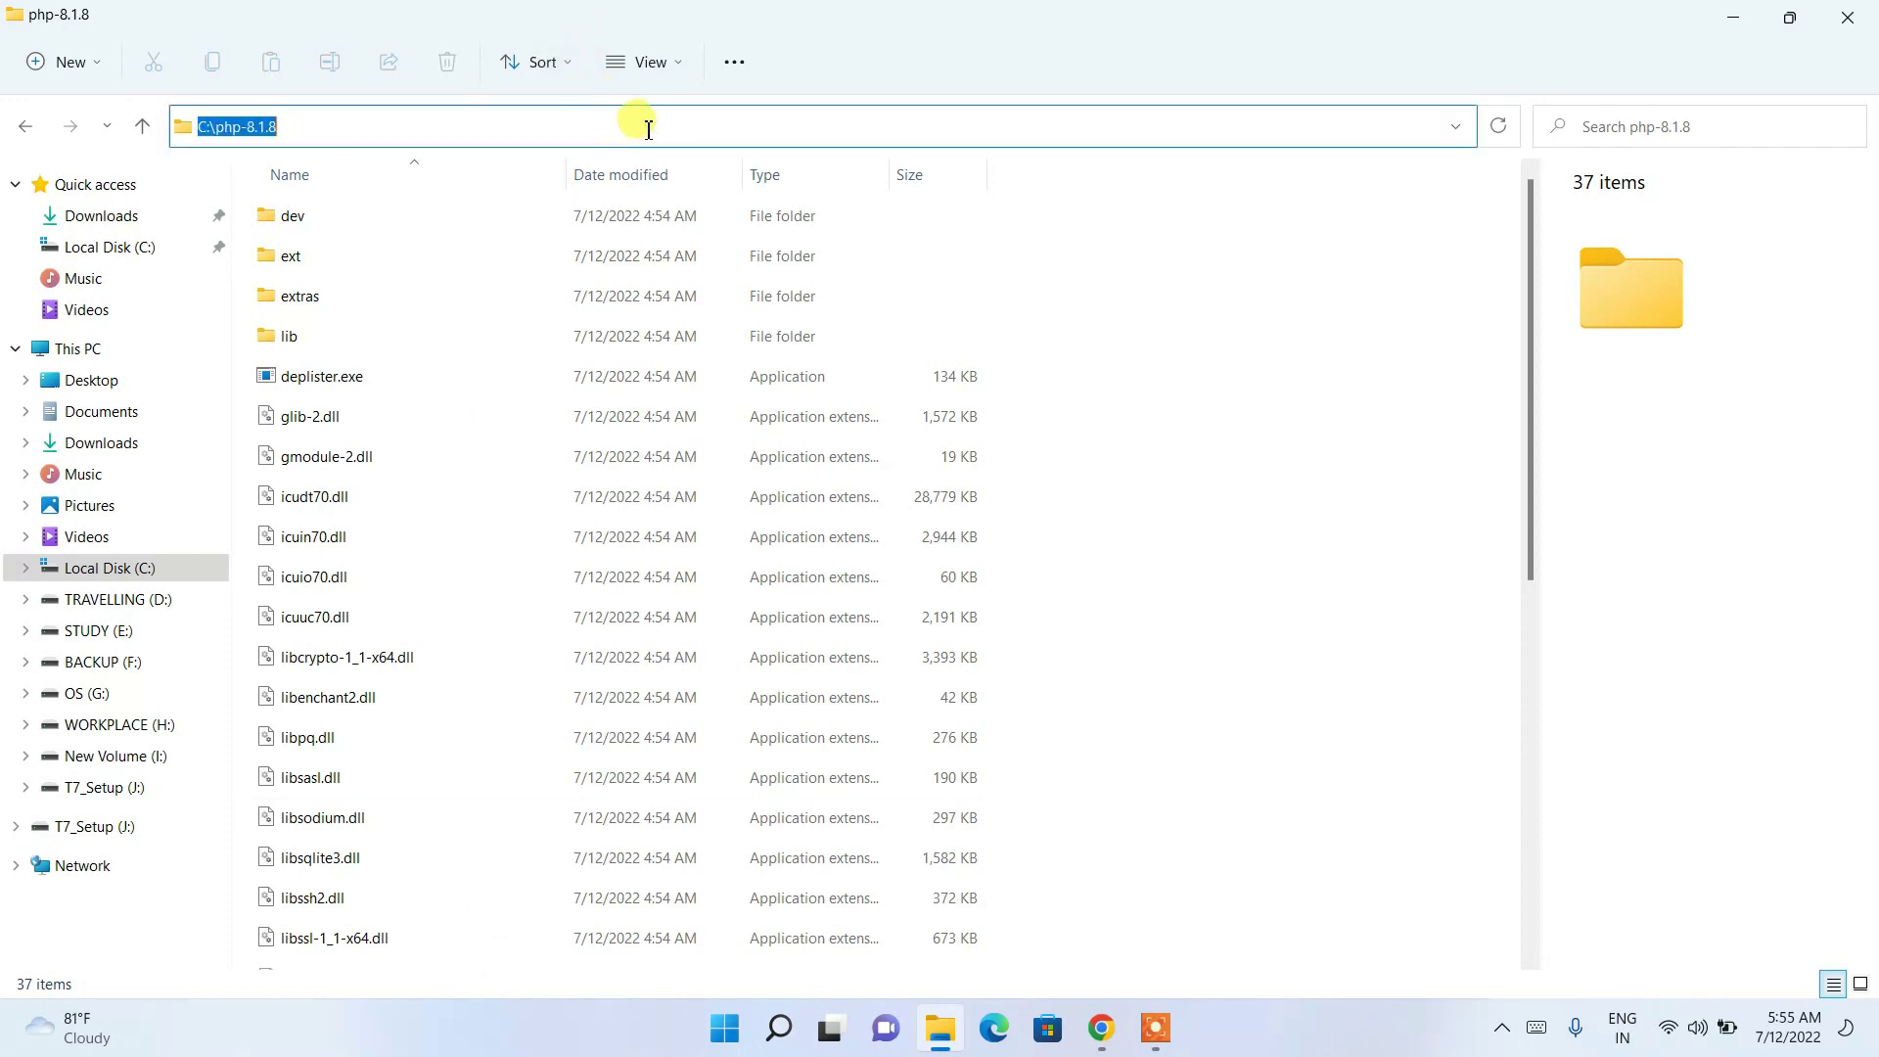
right_click(560, 127)
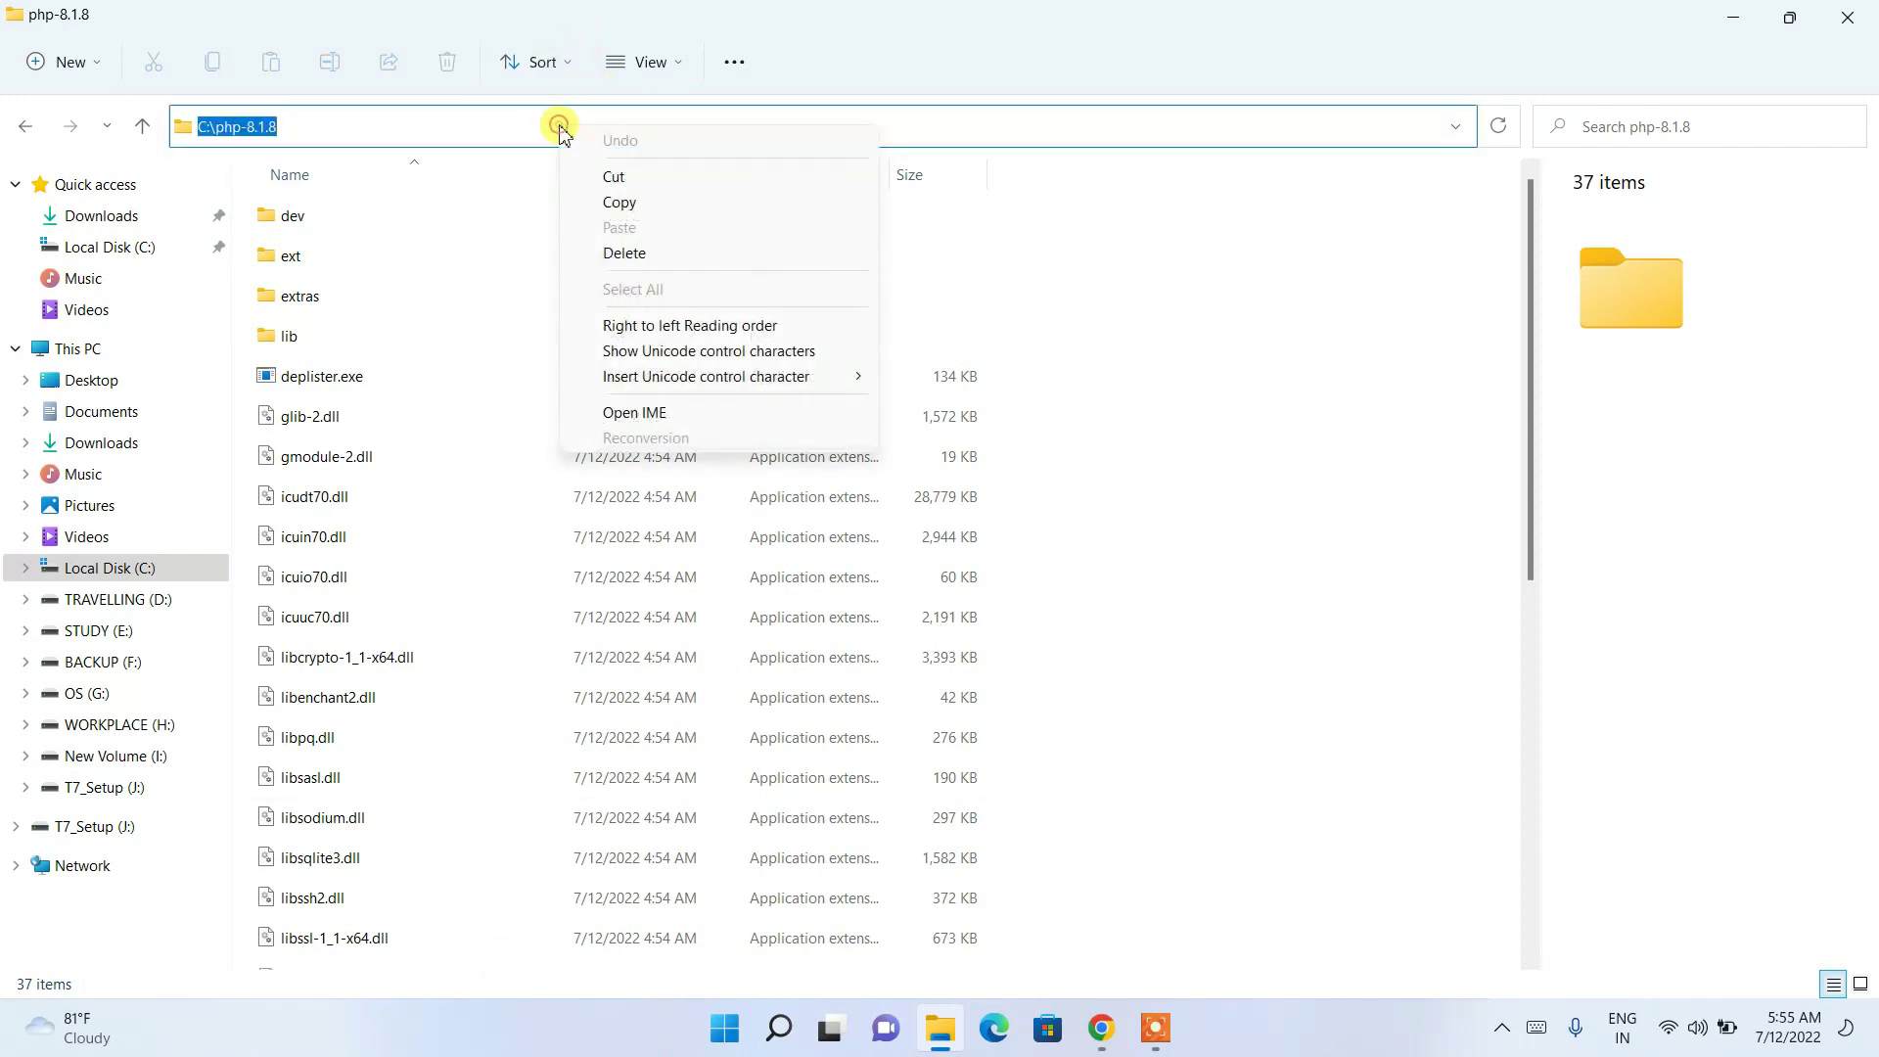
left_click(619, 203)
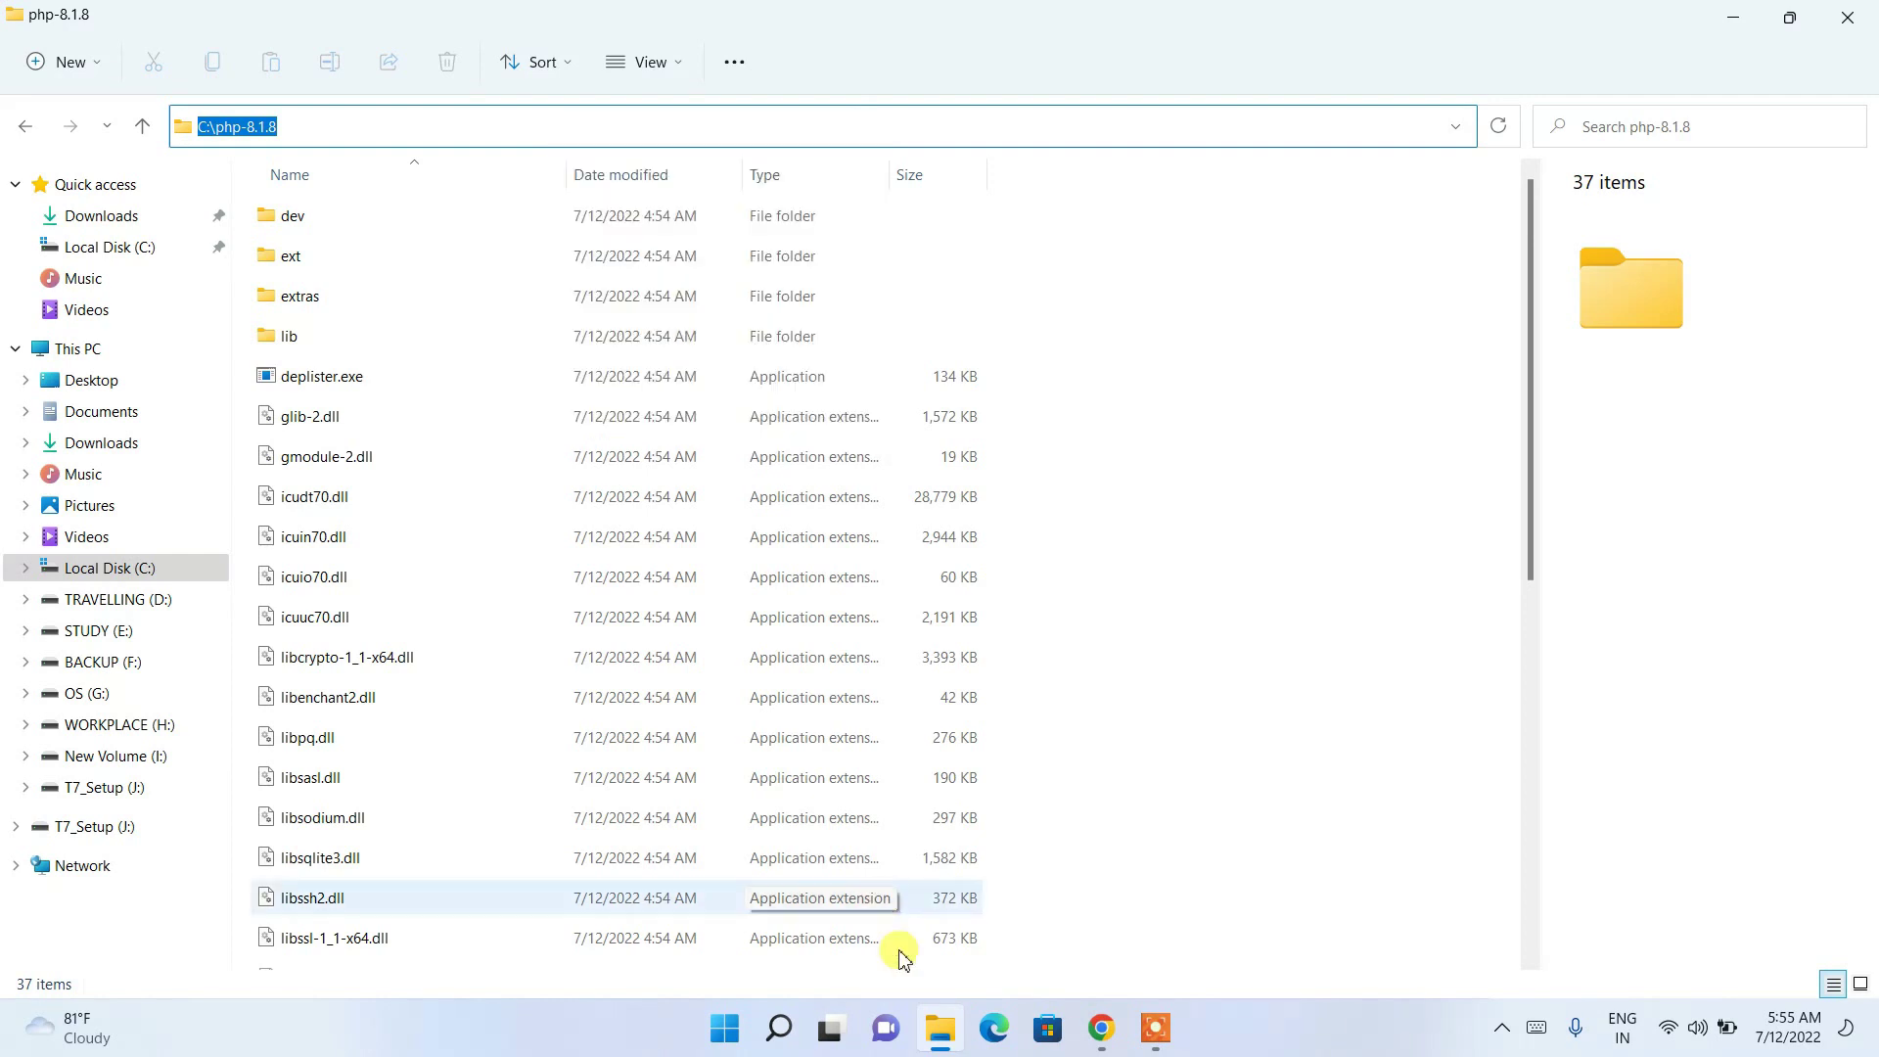
Step: Search 'environ' to reach System Properties and its Environment Variables window
left_click(788, 1032)
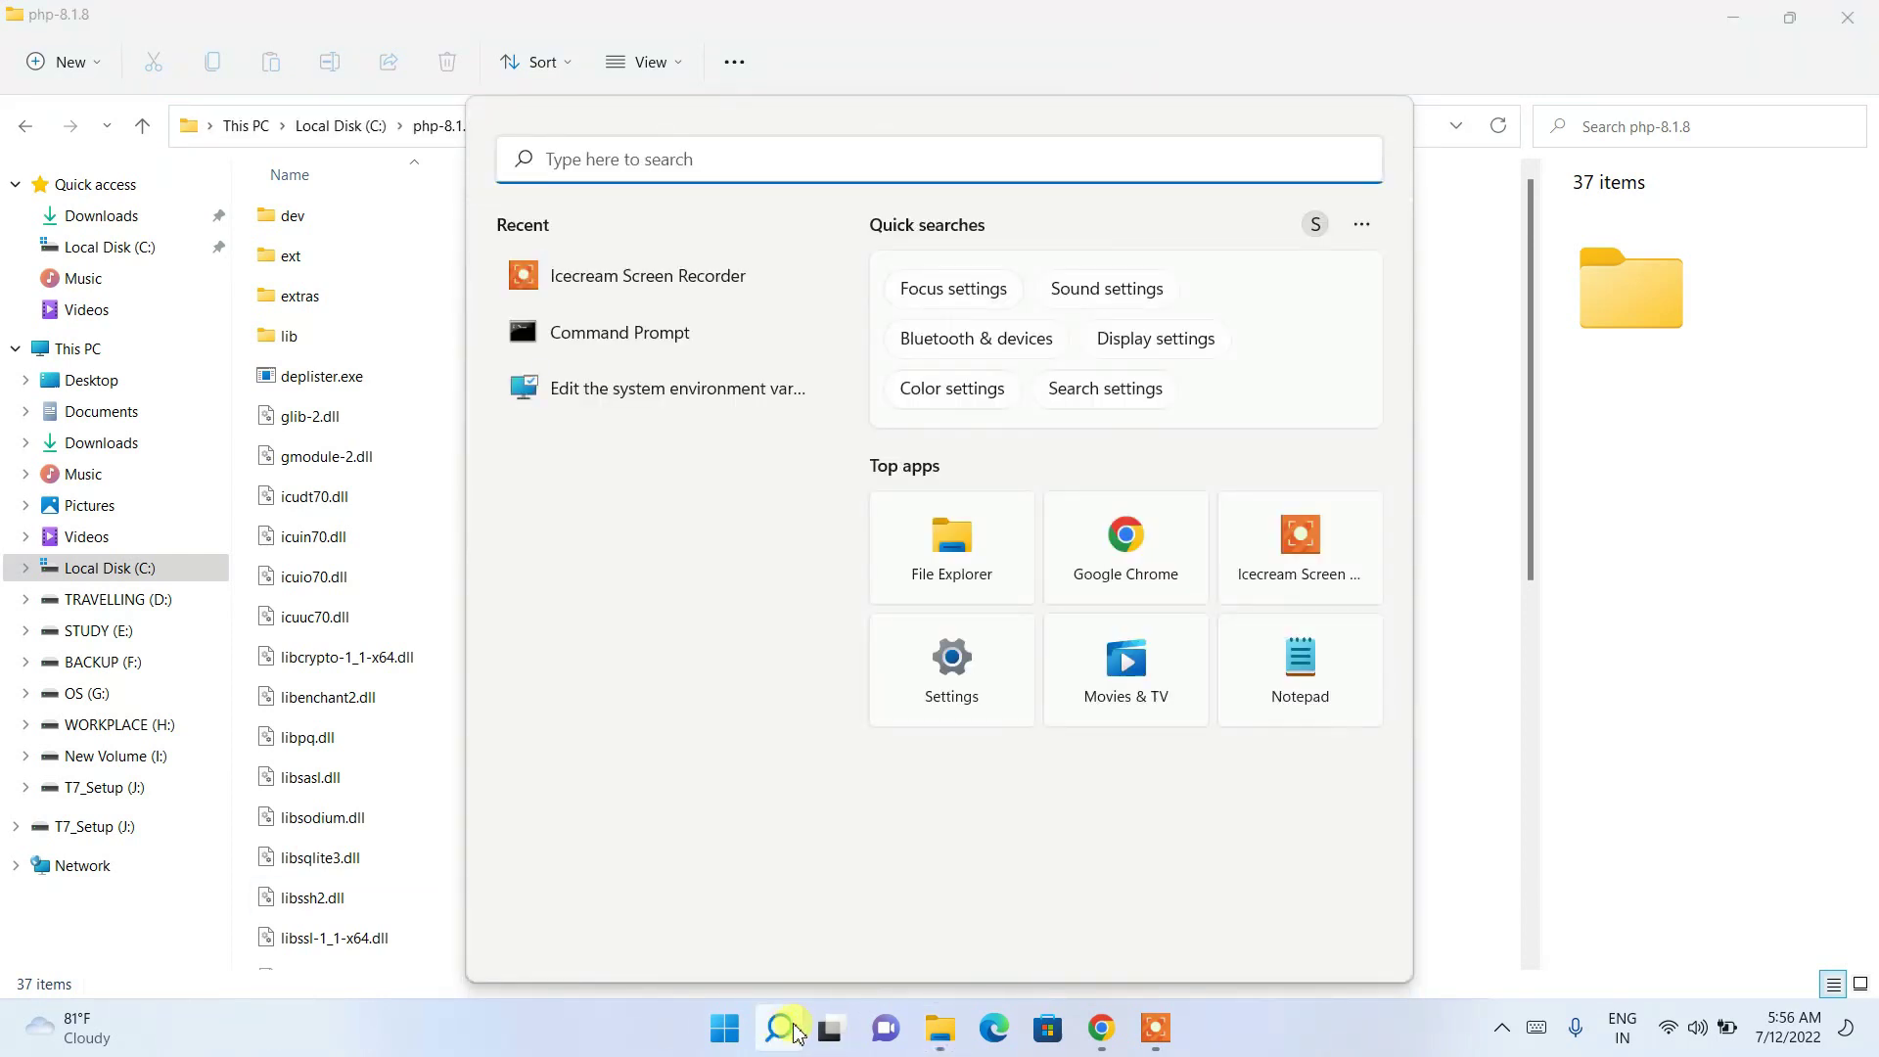
left_click(626, 158)
type("environ")
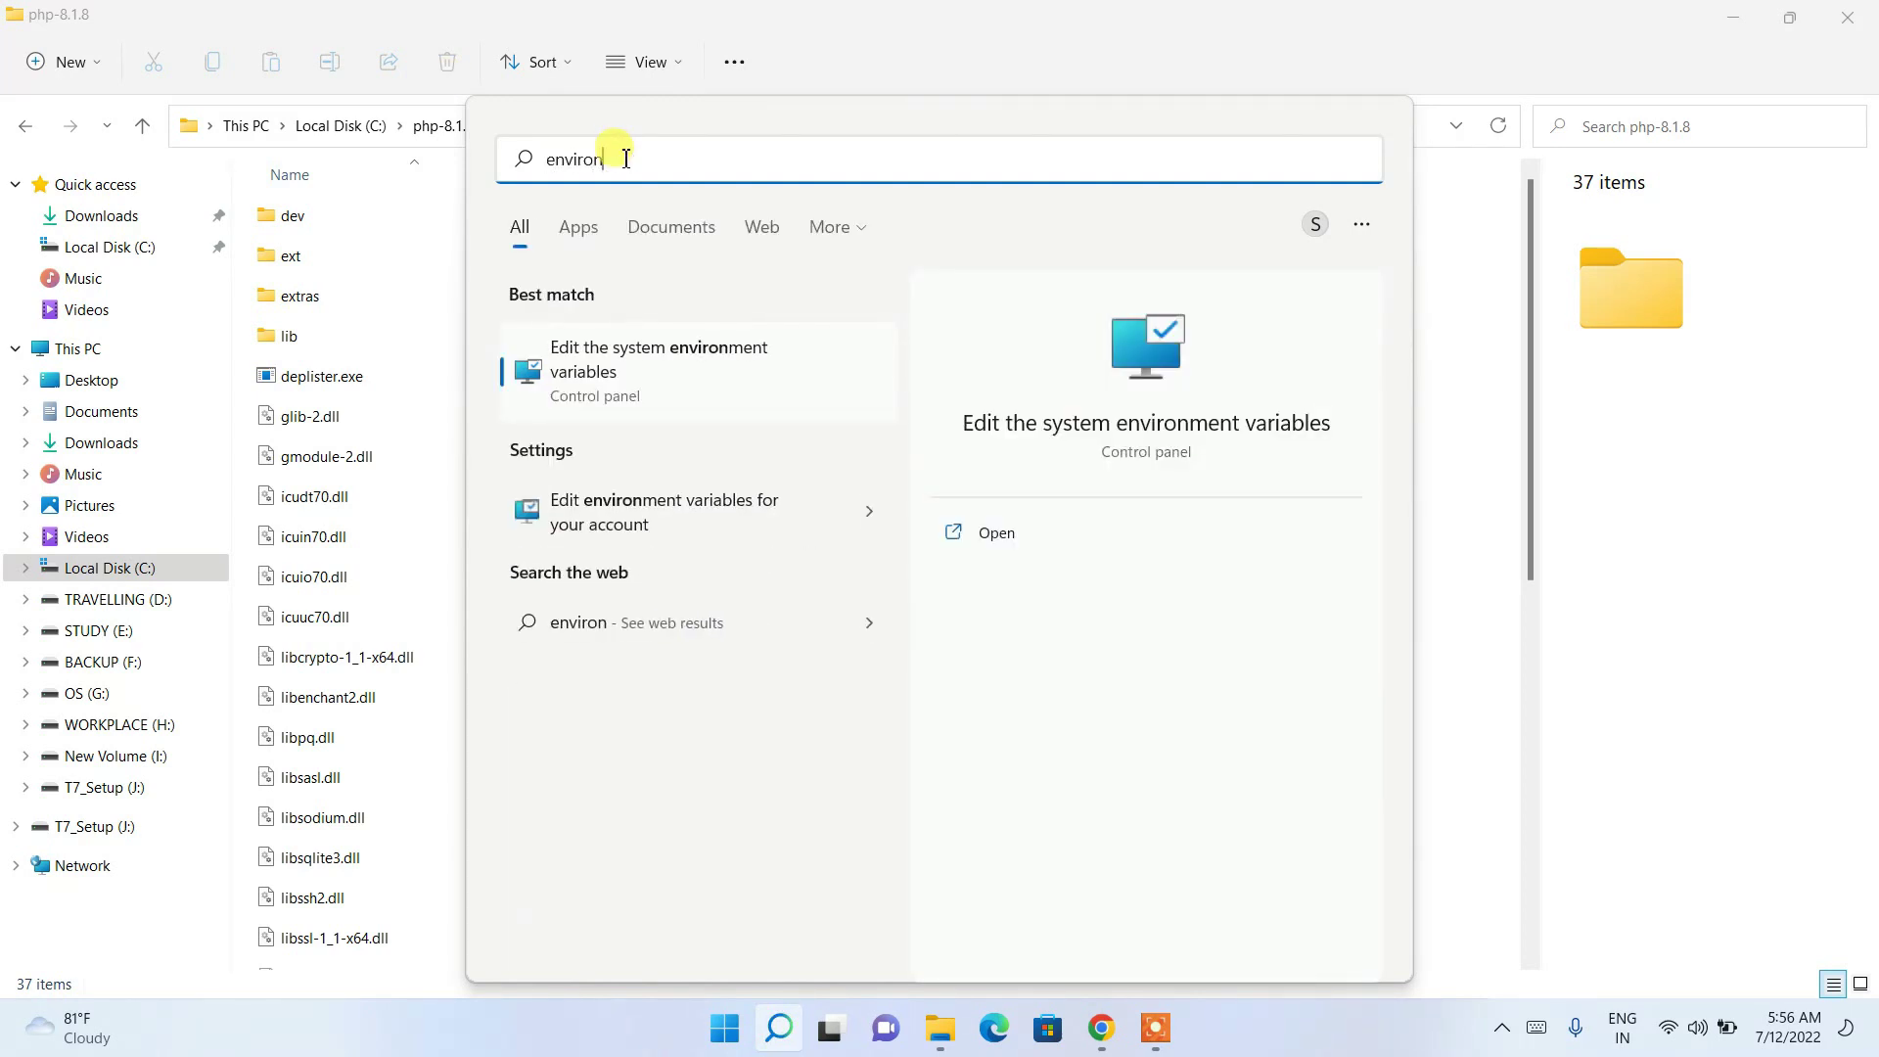
left_click(729, 375)
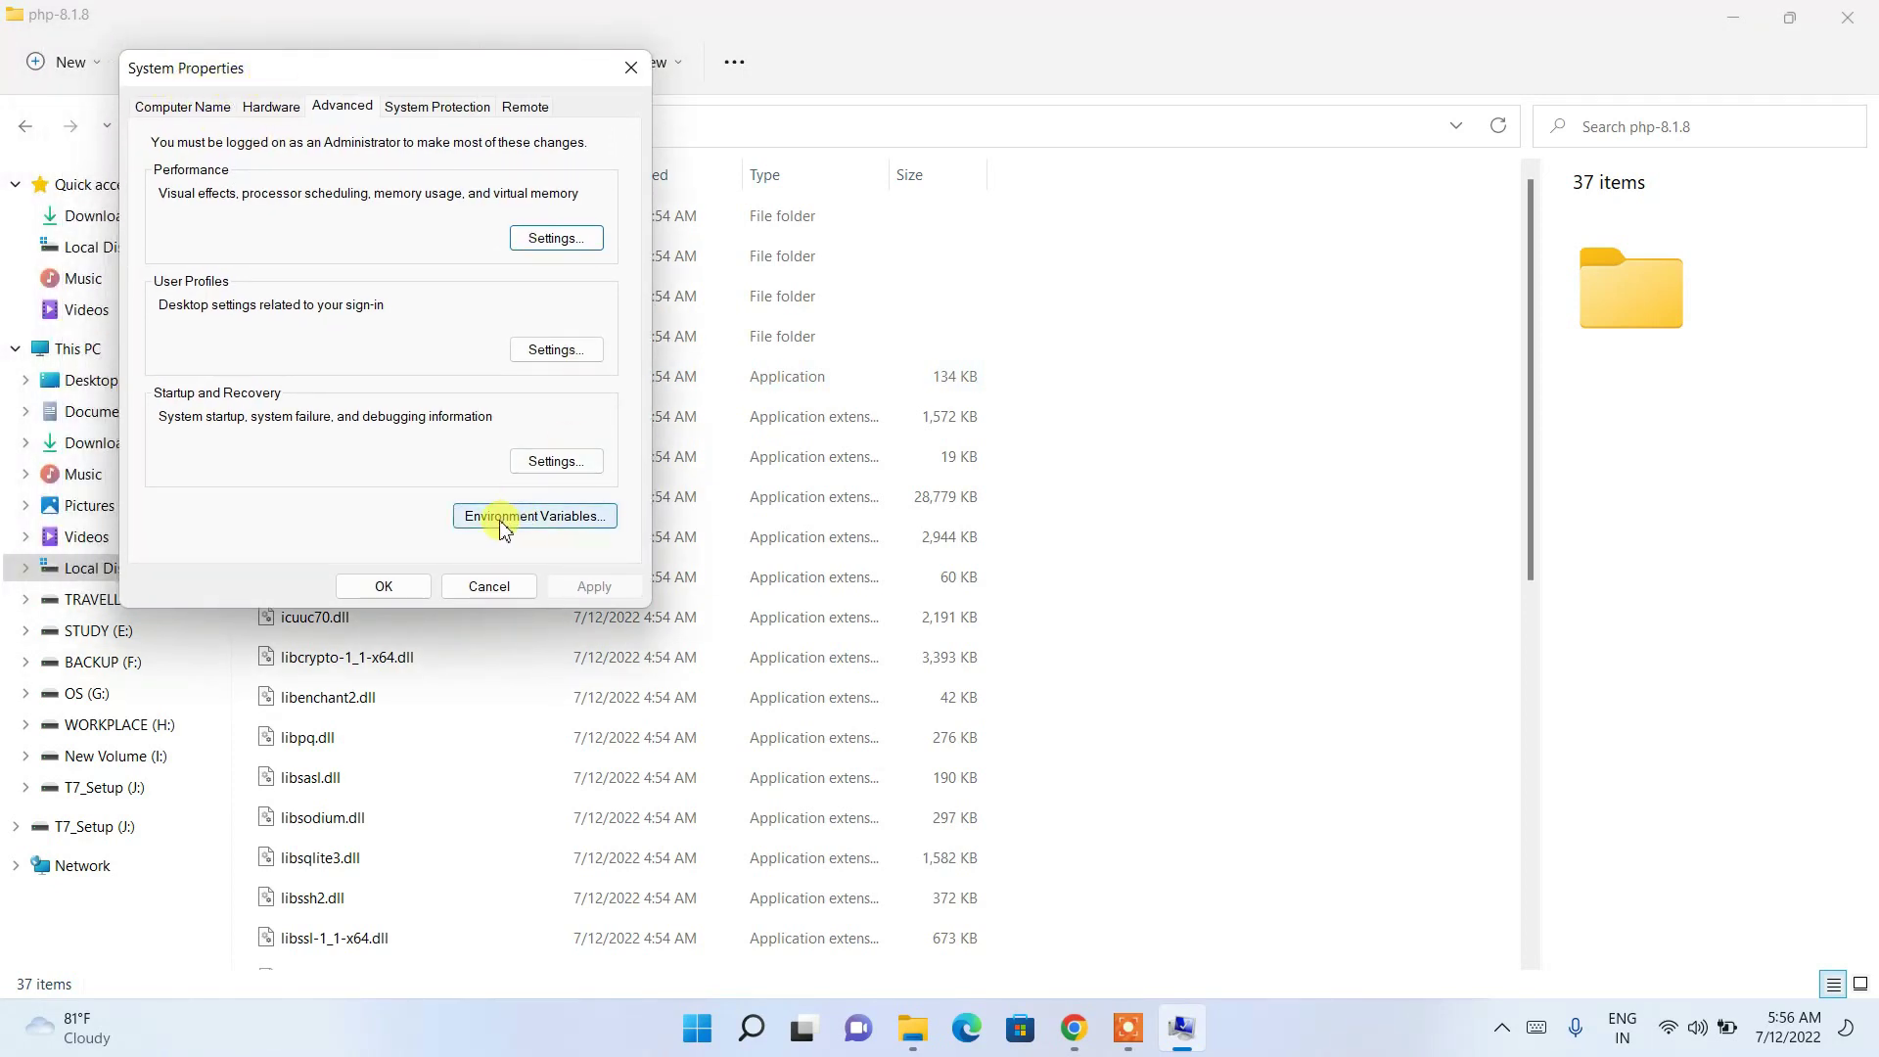
left_click(544, 520)
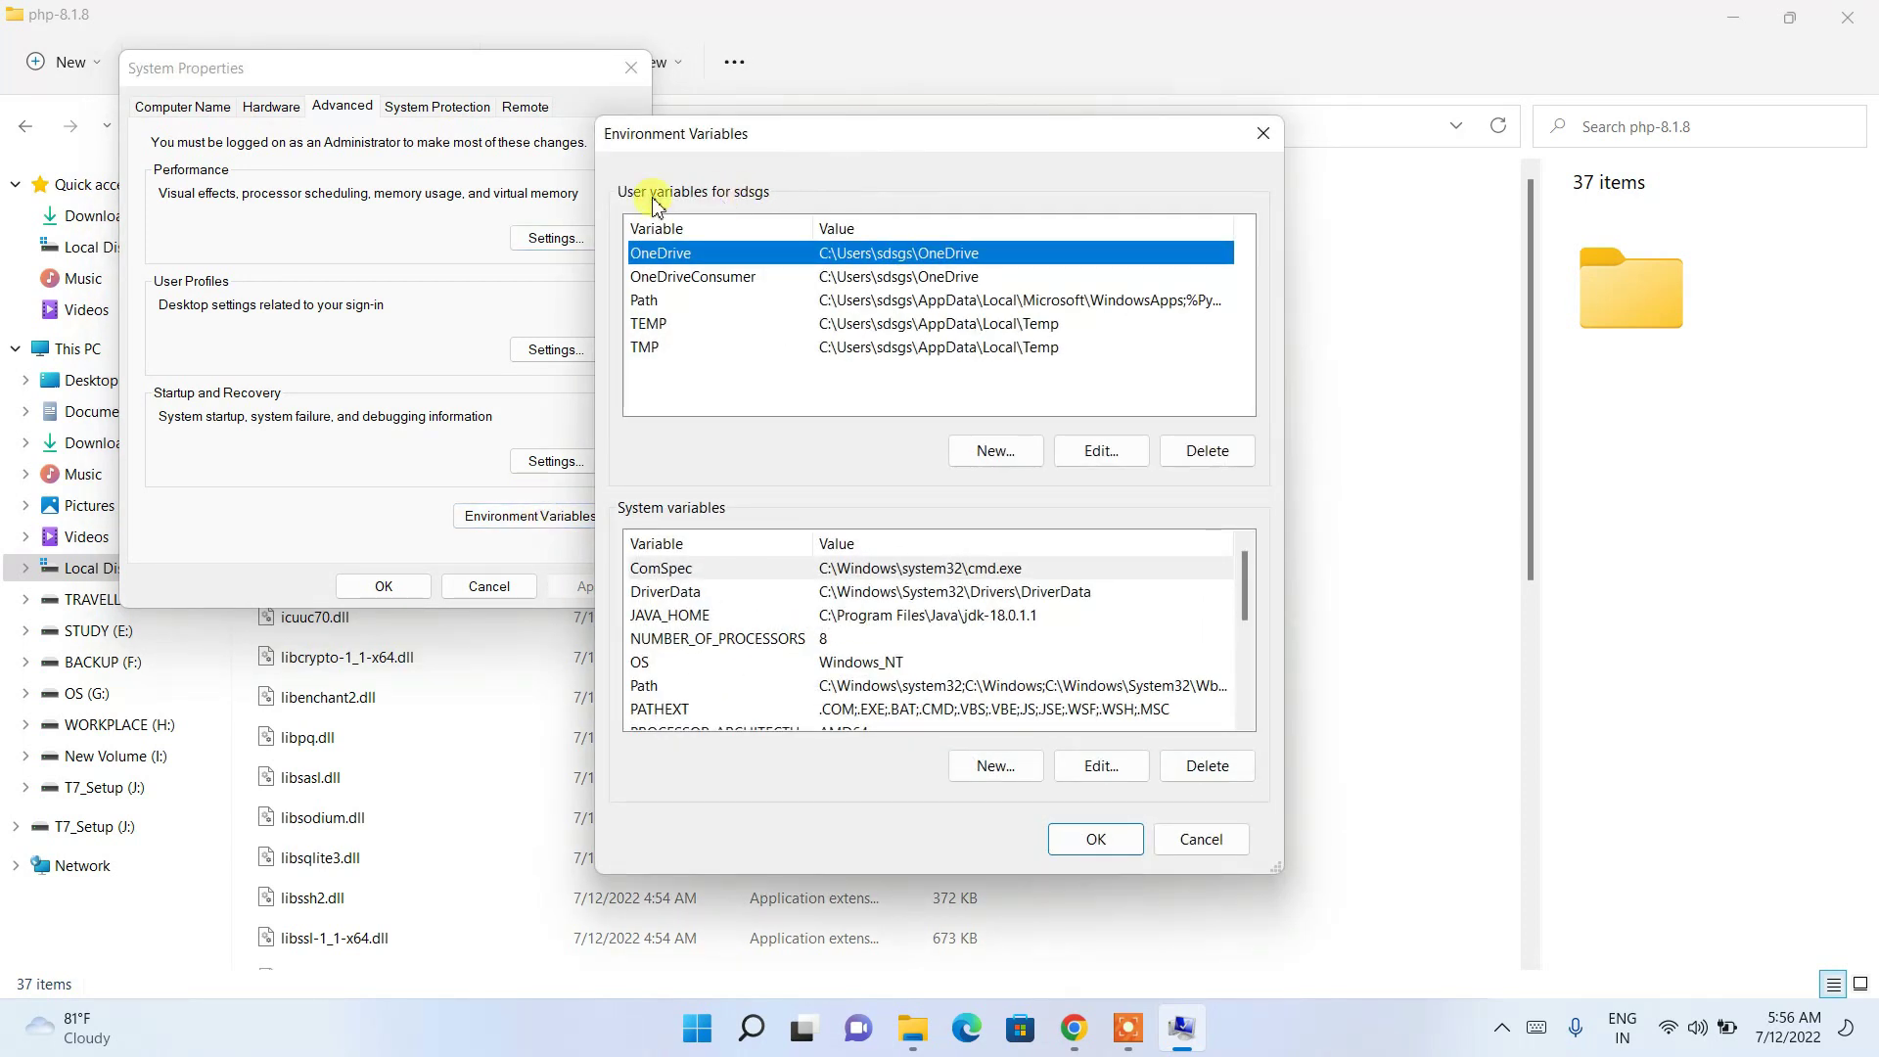
left_click_drag(628, 147, 683, 146)
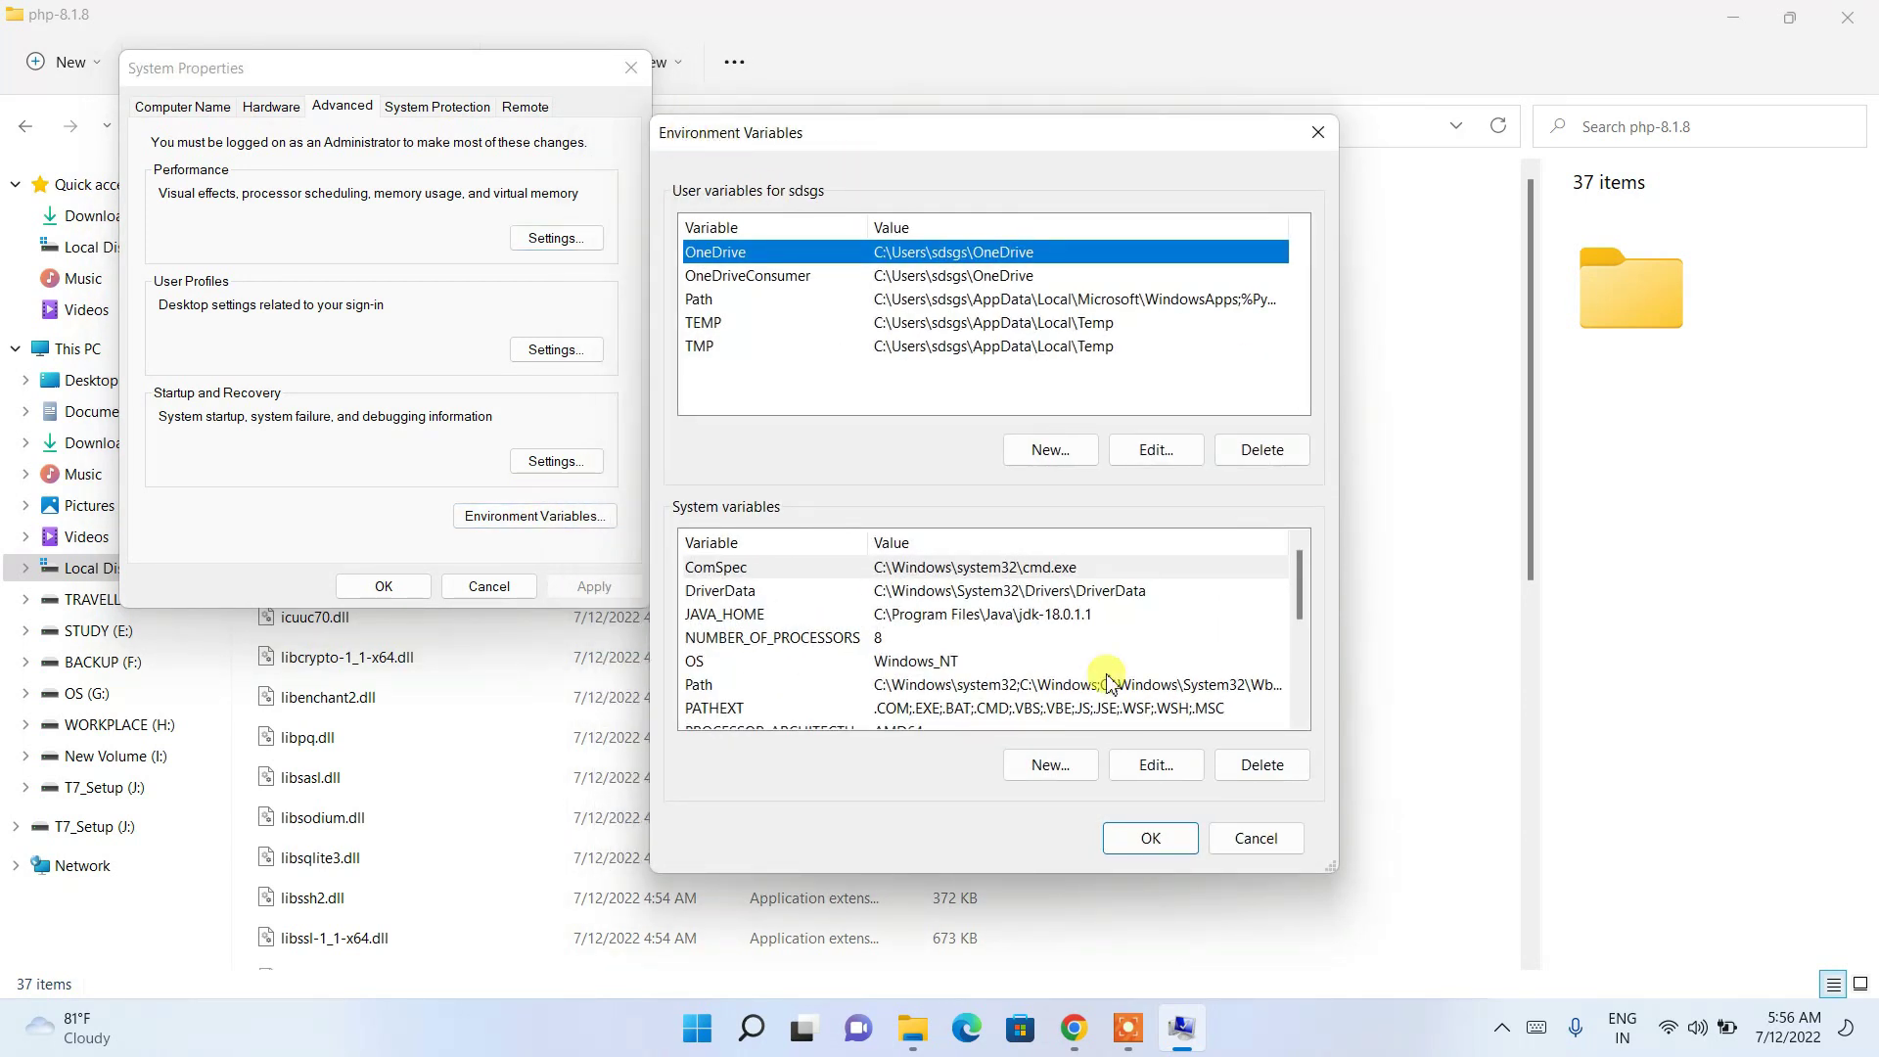
Step: Add C:\php-8.1.8 as a new system Path entry and confirm all dialogs
left_click(749, 686)
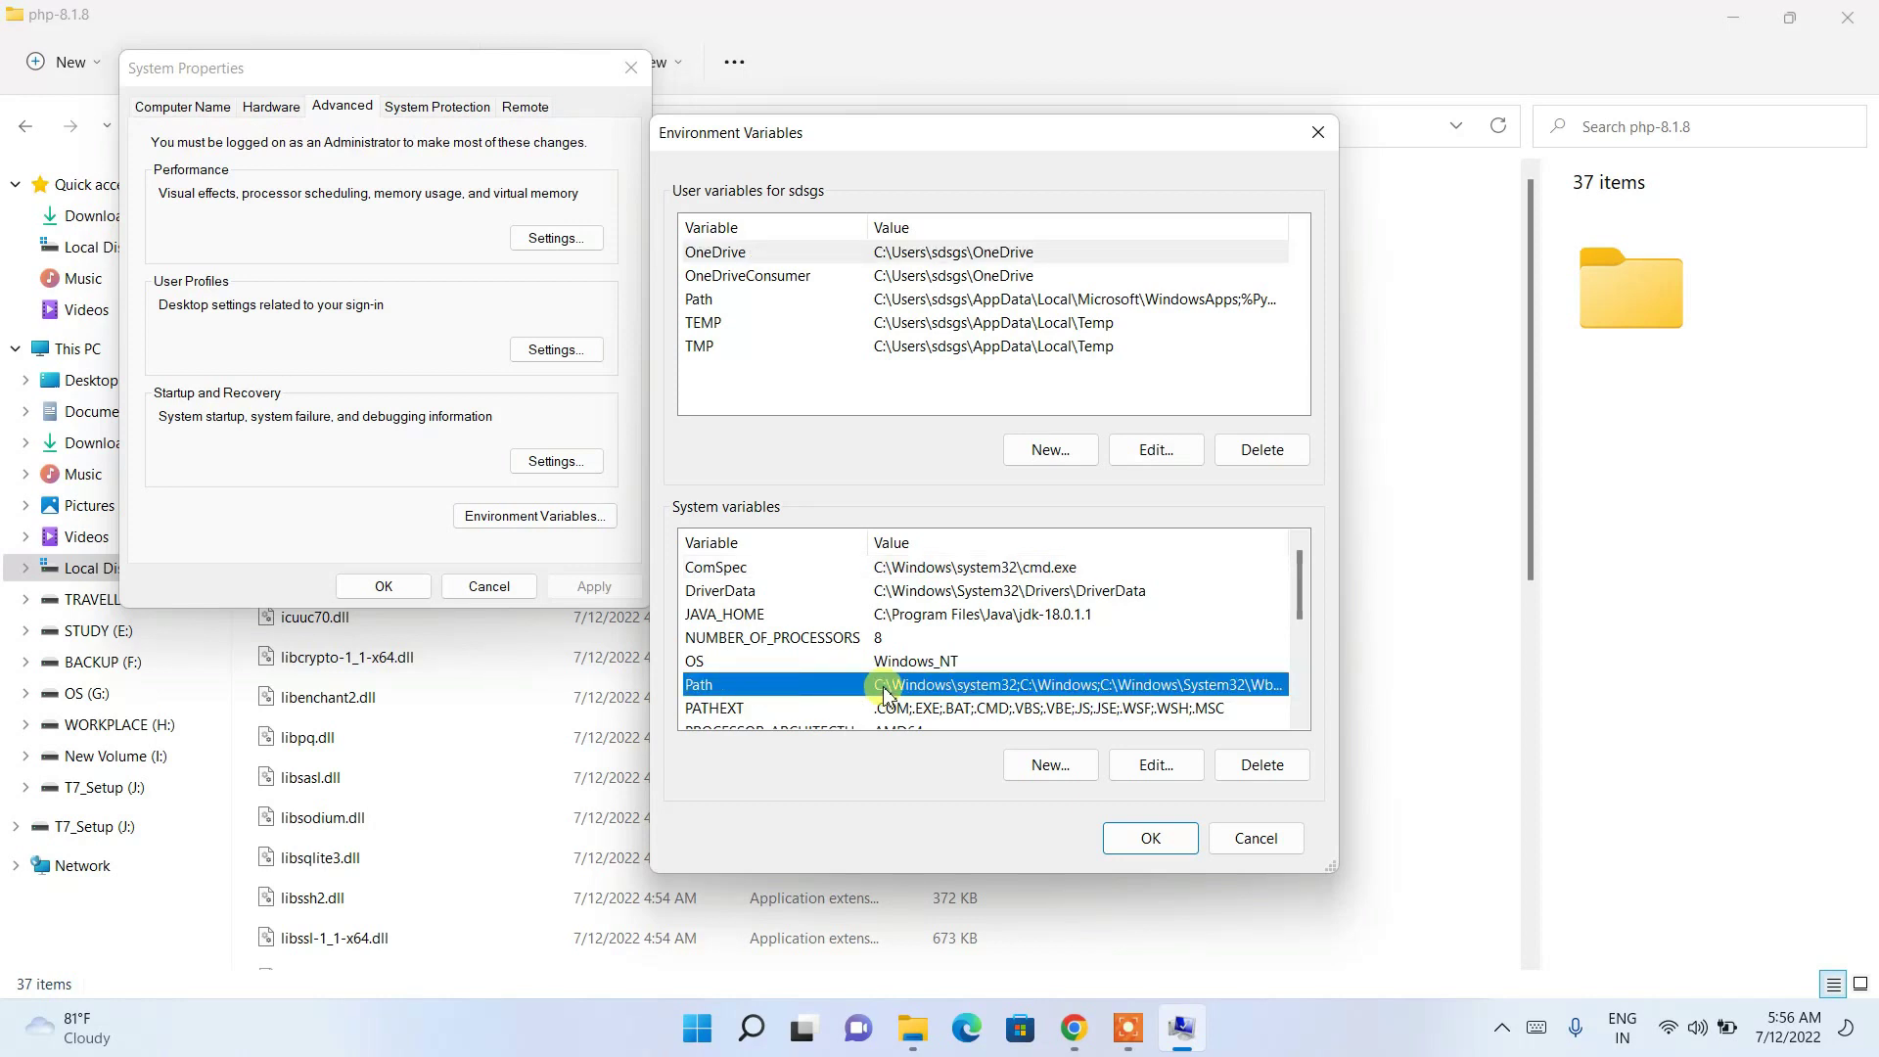
left_click(1153, 766)
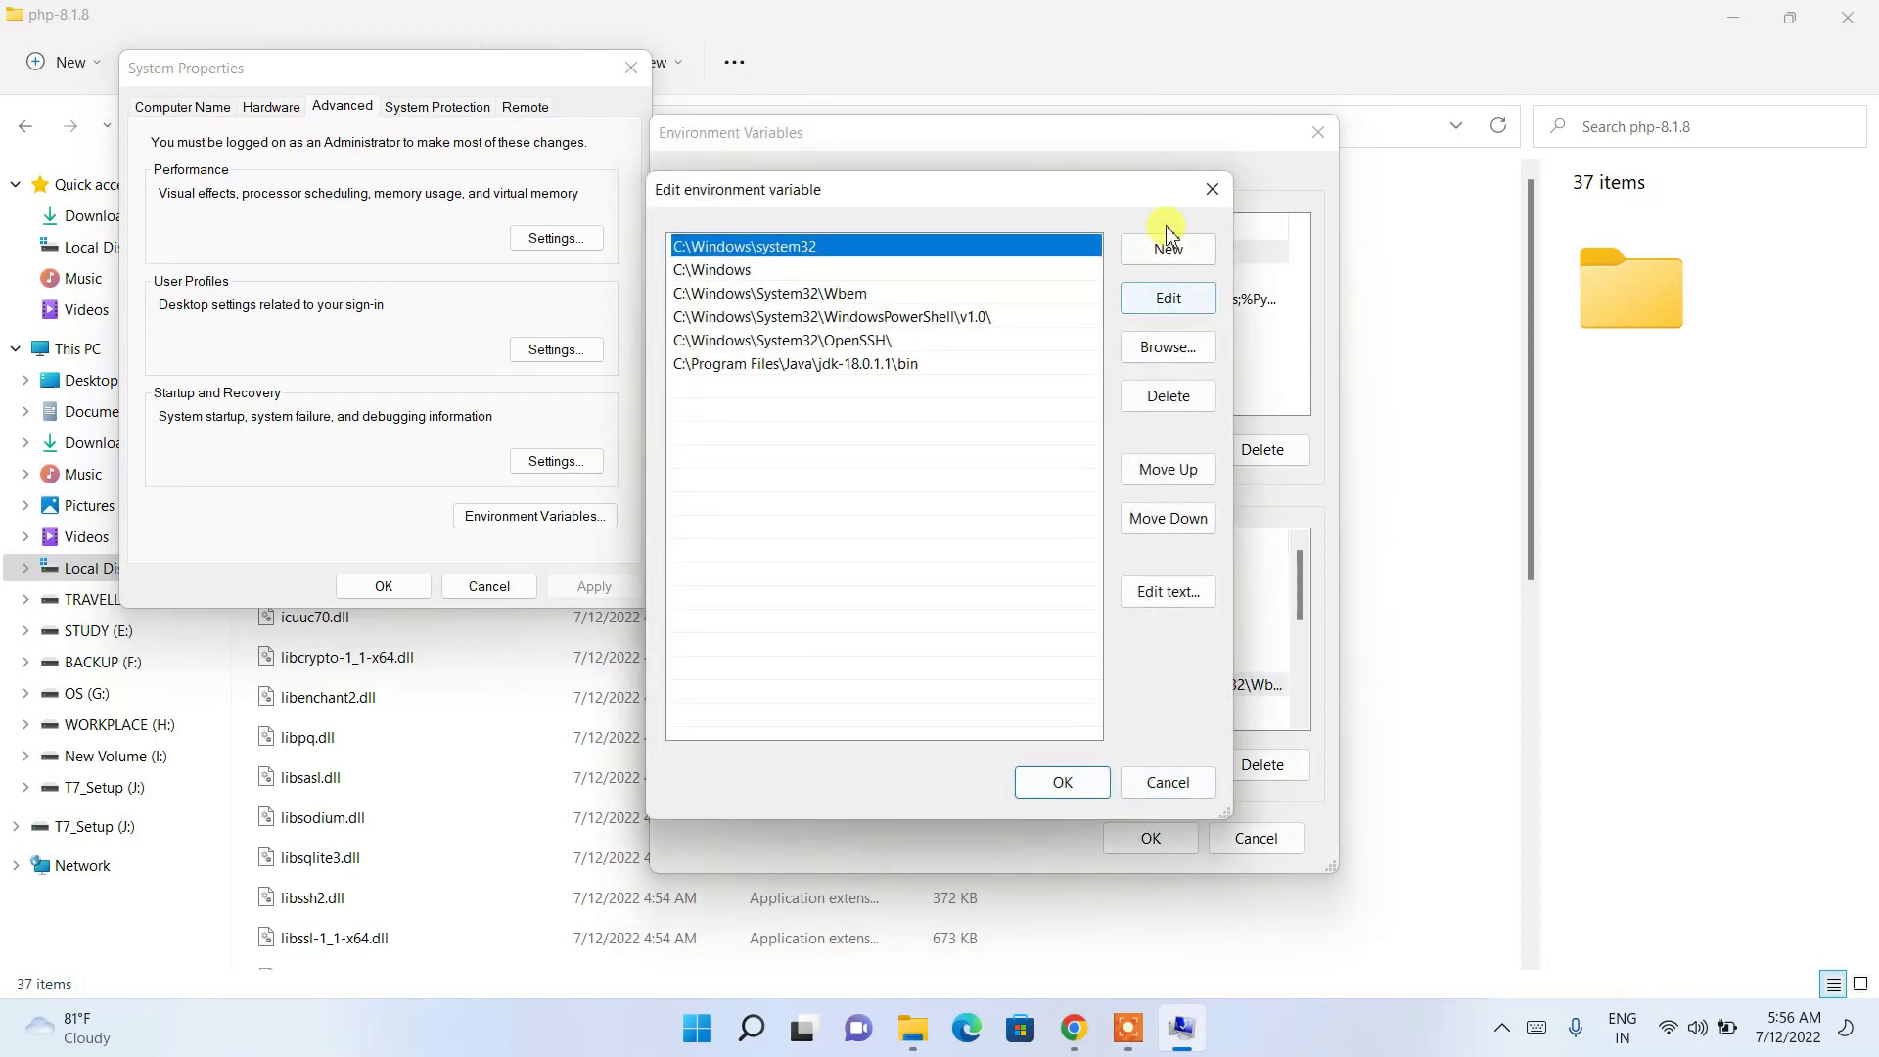
left_click(1166, 270)
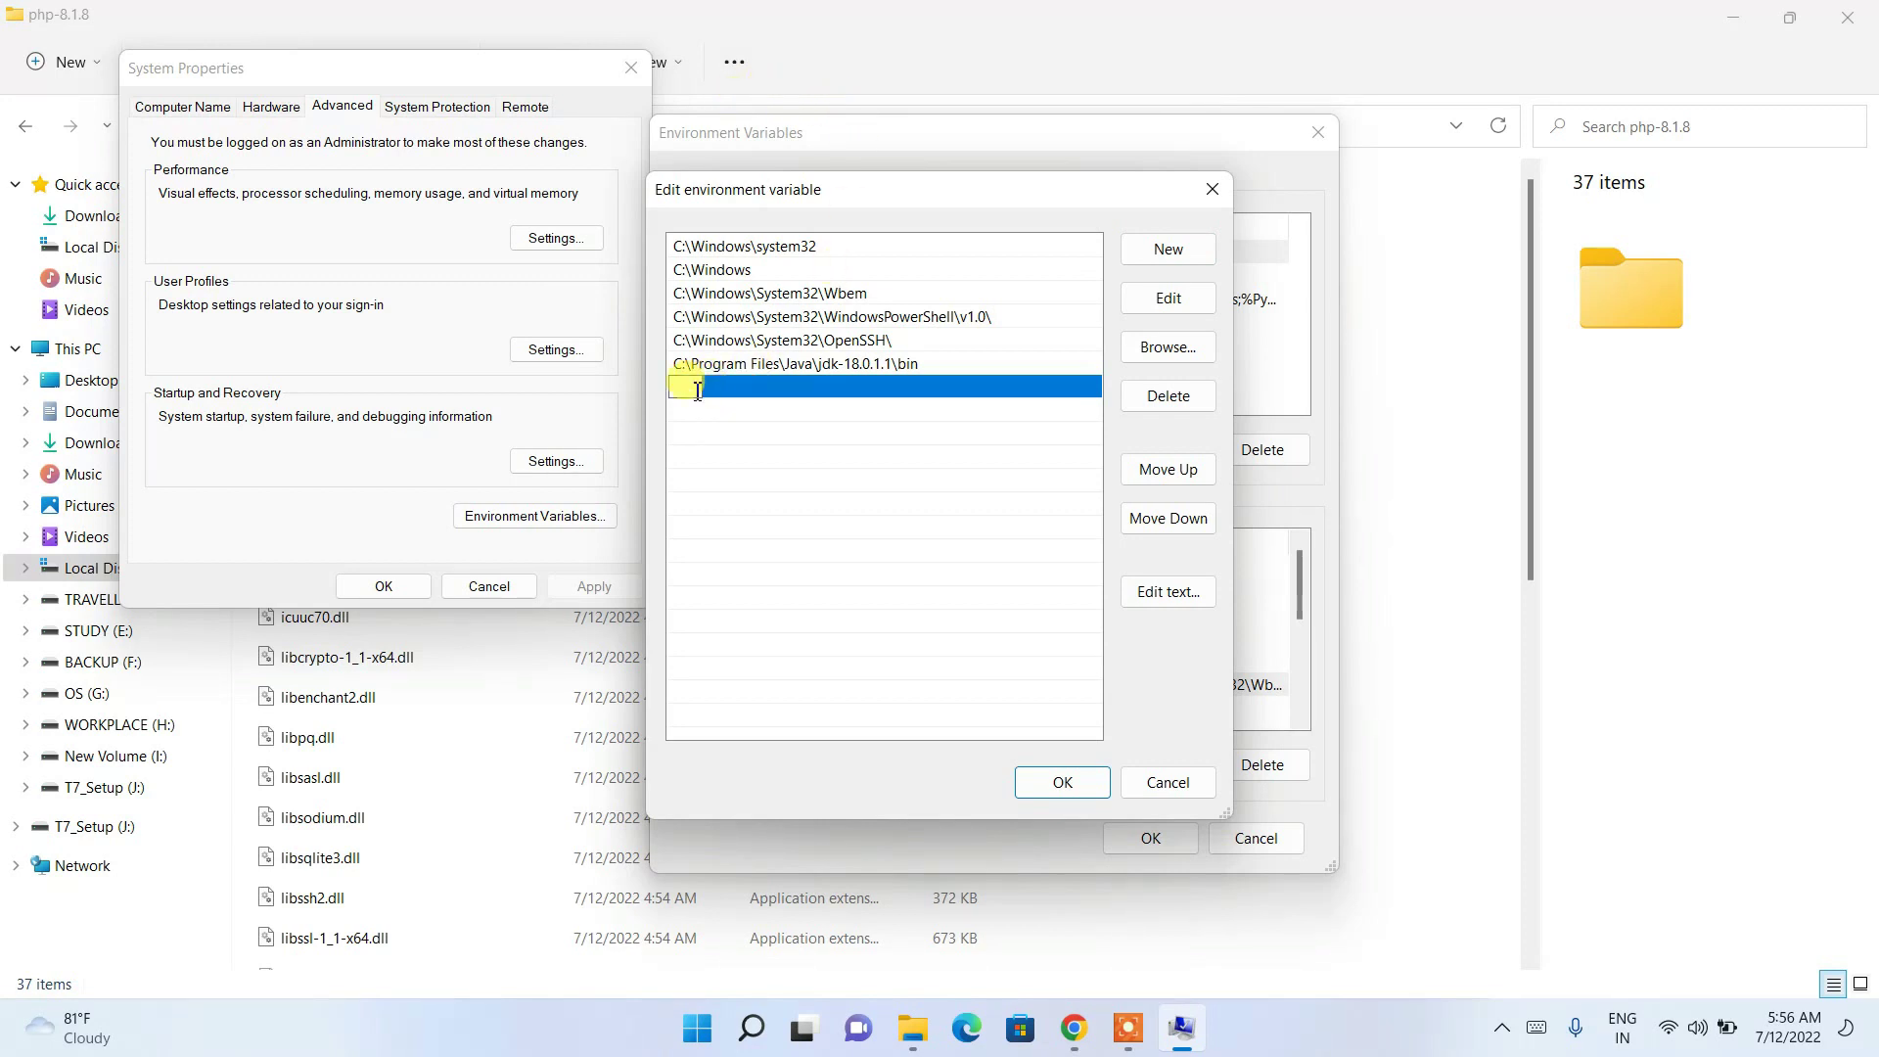
right_click(692, 387)
left_click(767, 492)
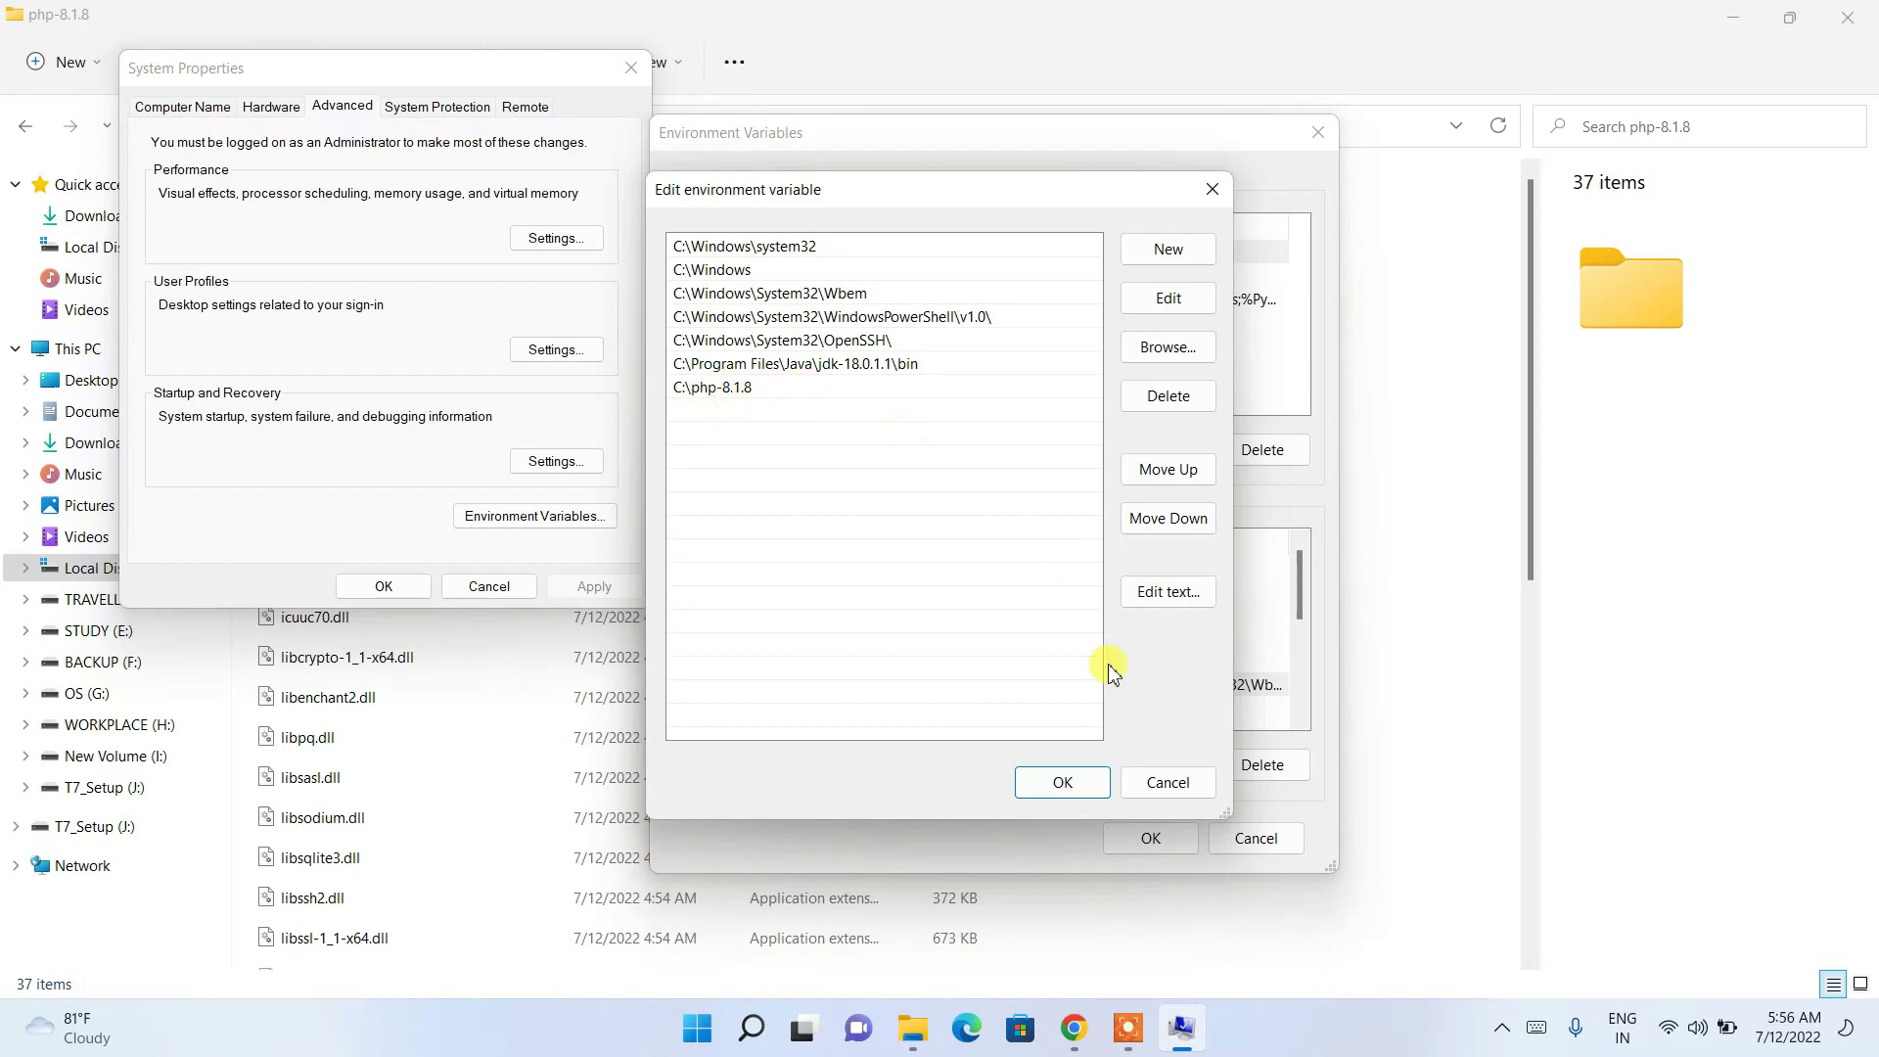
left_click(1067, 787)
left_click(1151, 838)
left_click(409, 587)
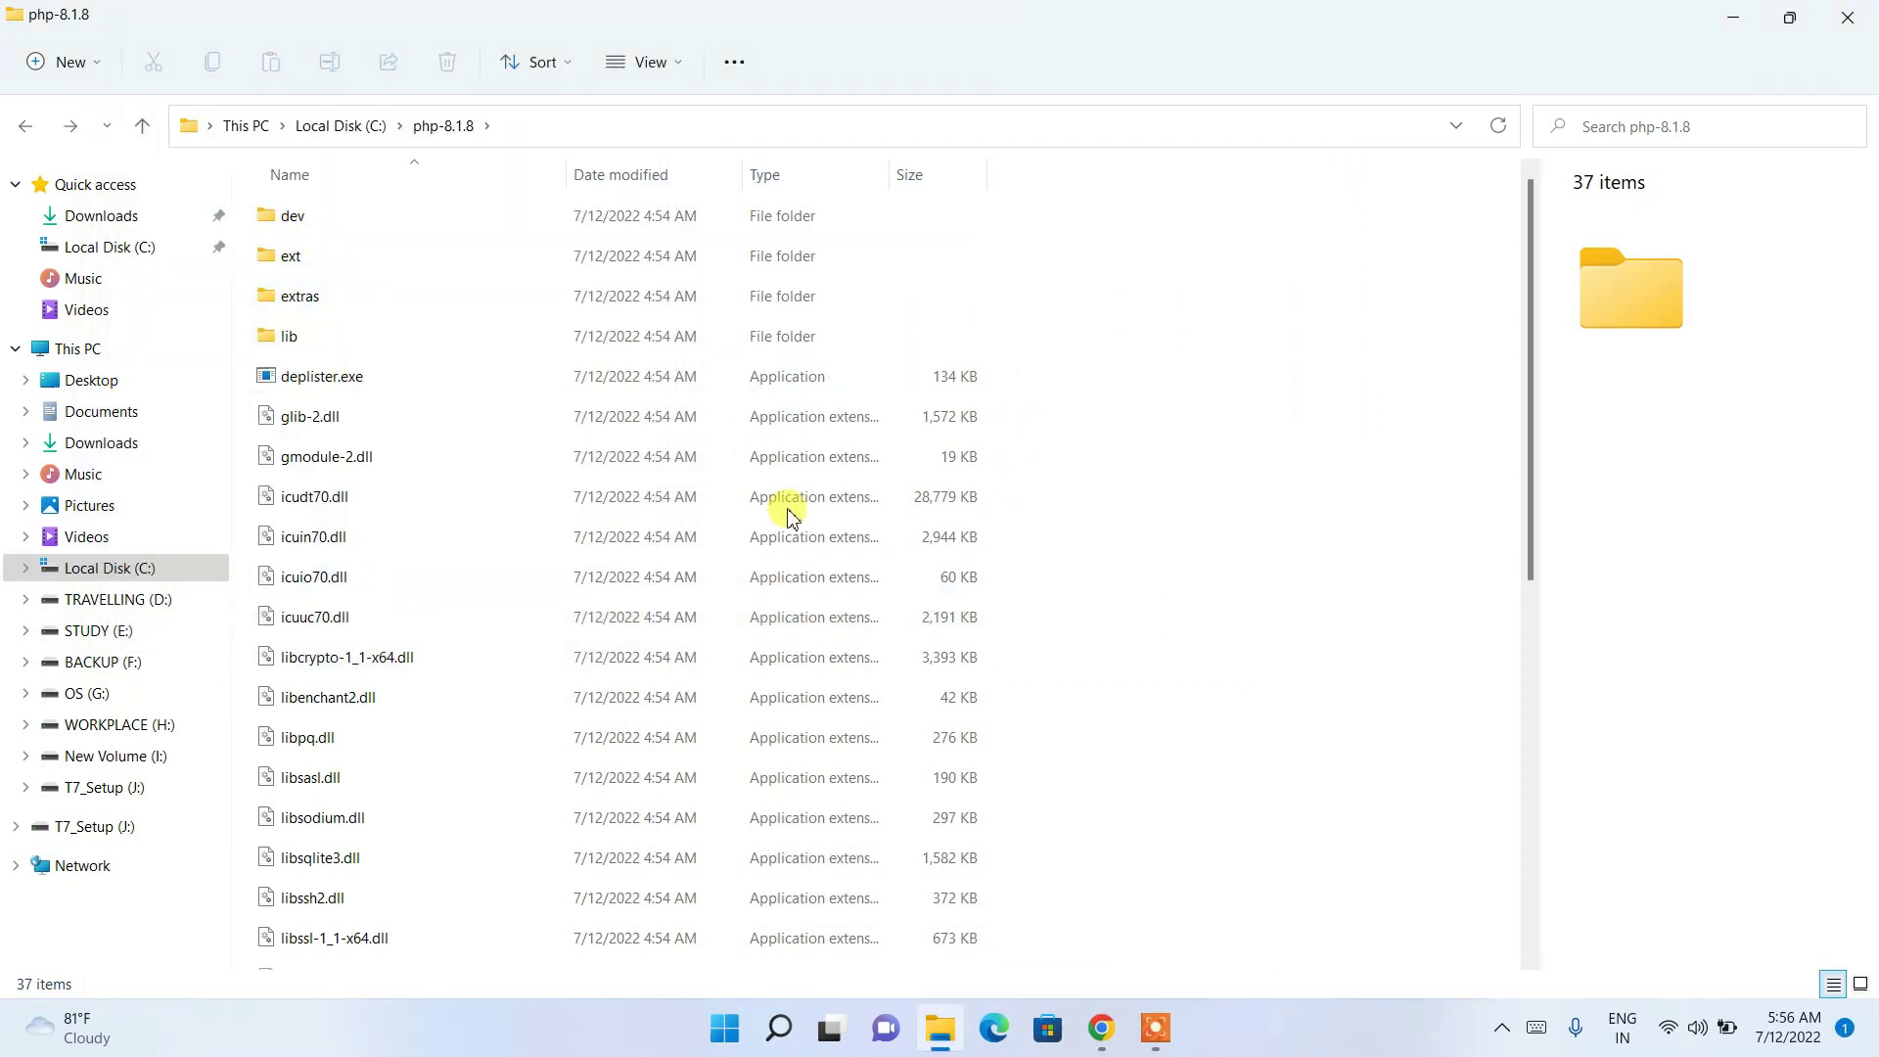
Step: Minimize open windows and launch Command Prompt by searching 'cmd'
left_click(1743, 14)
left_click(1738, 18)
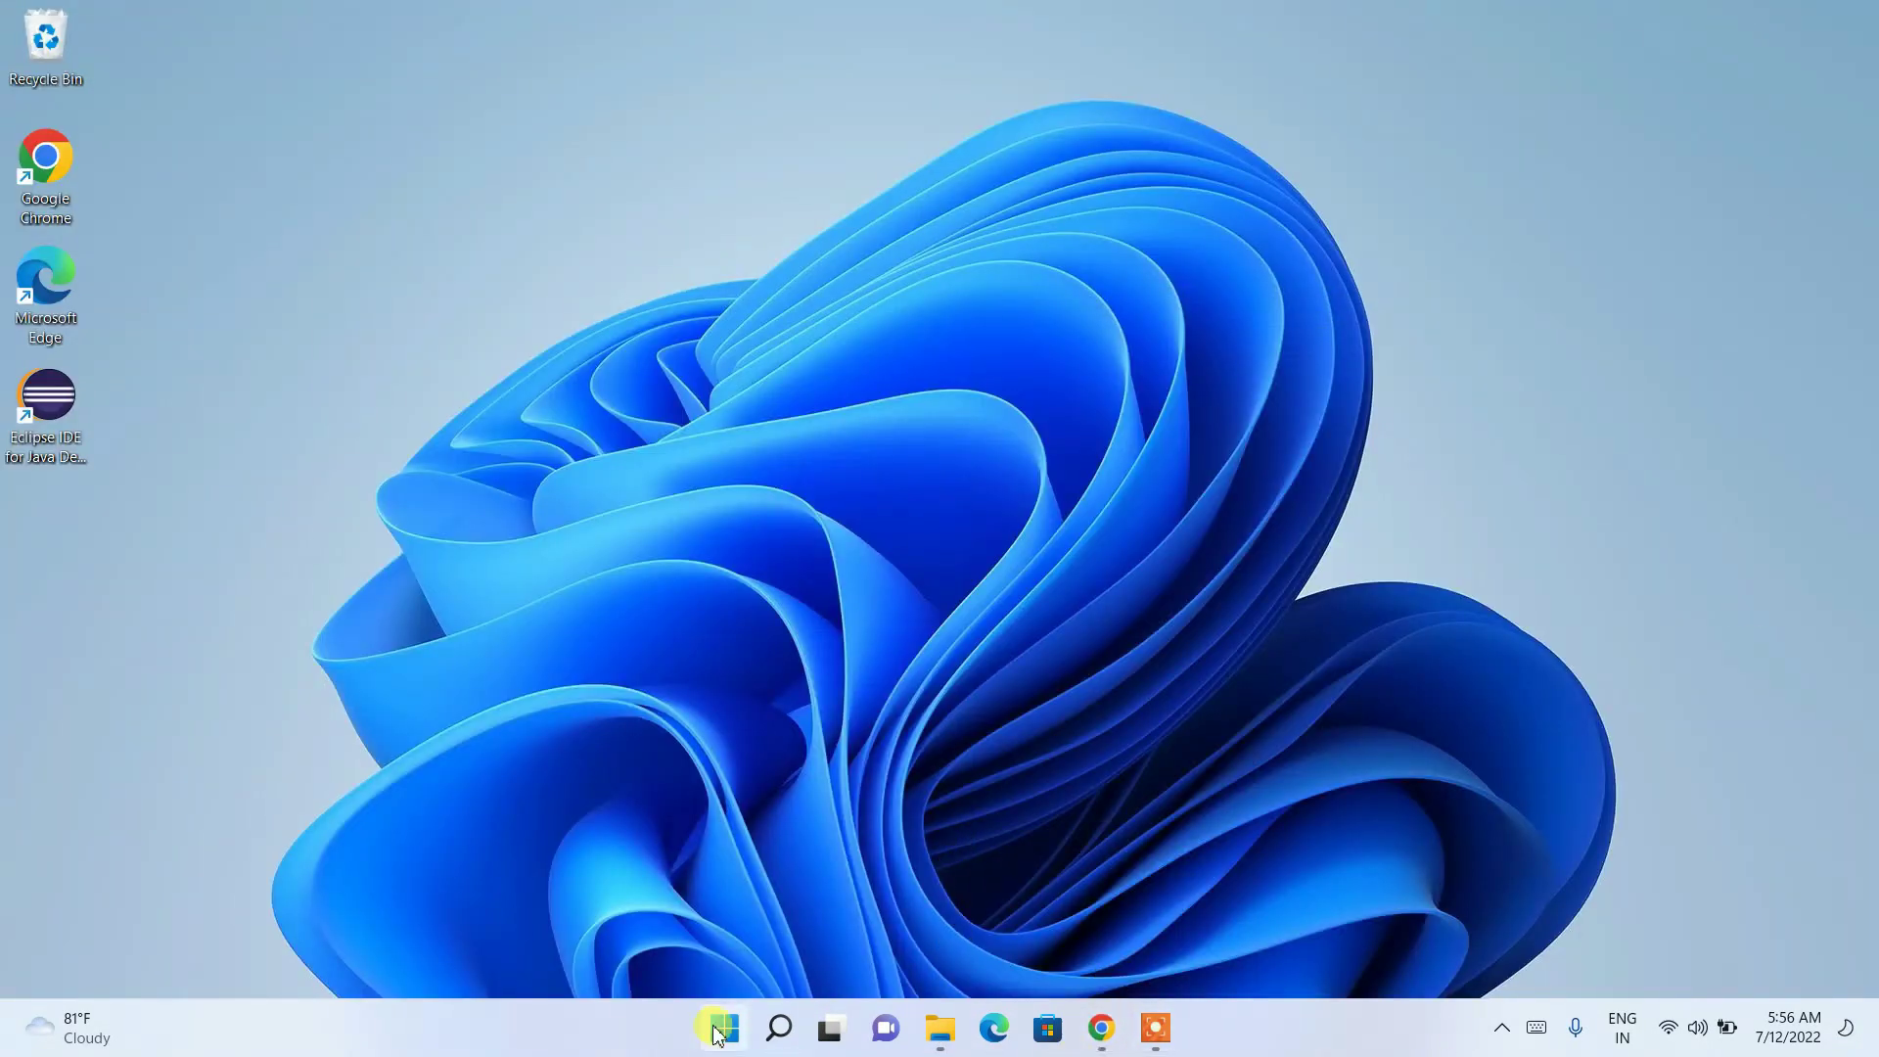
left_click(789, 1028)
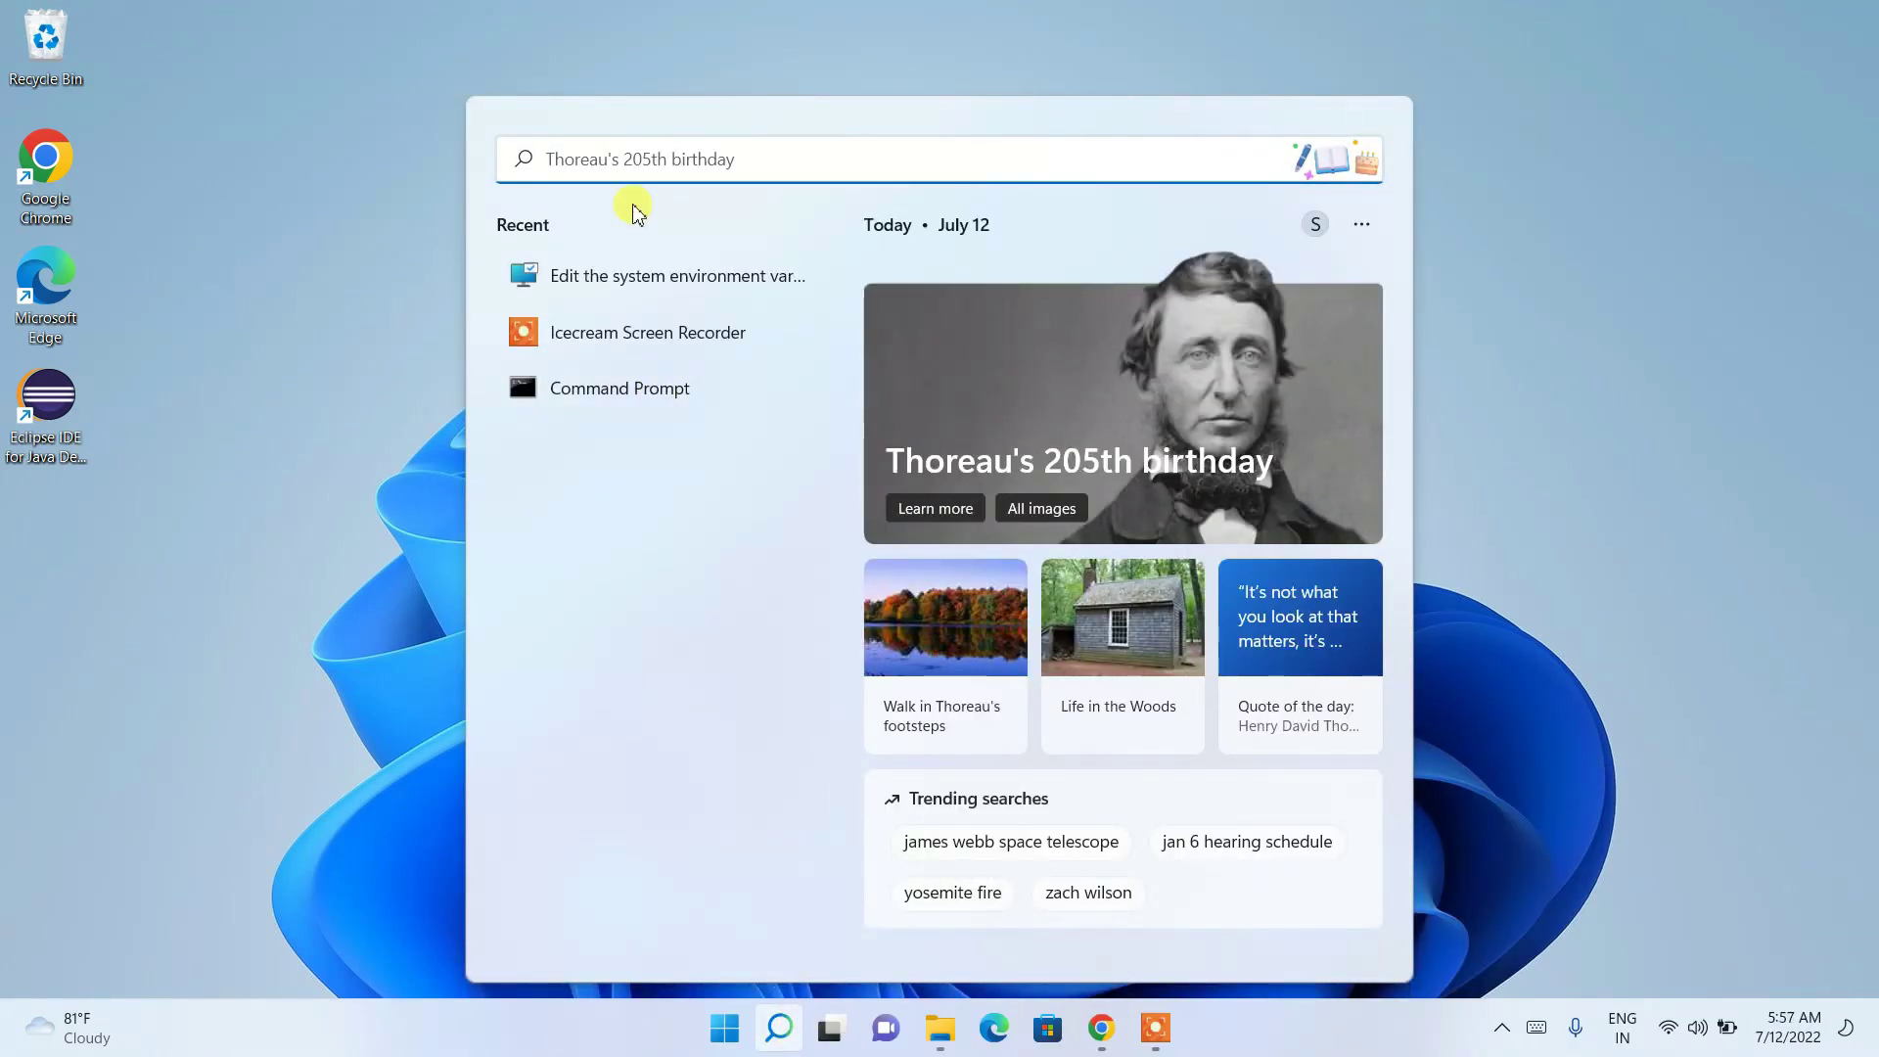
type("cmd")
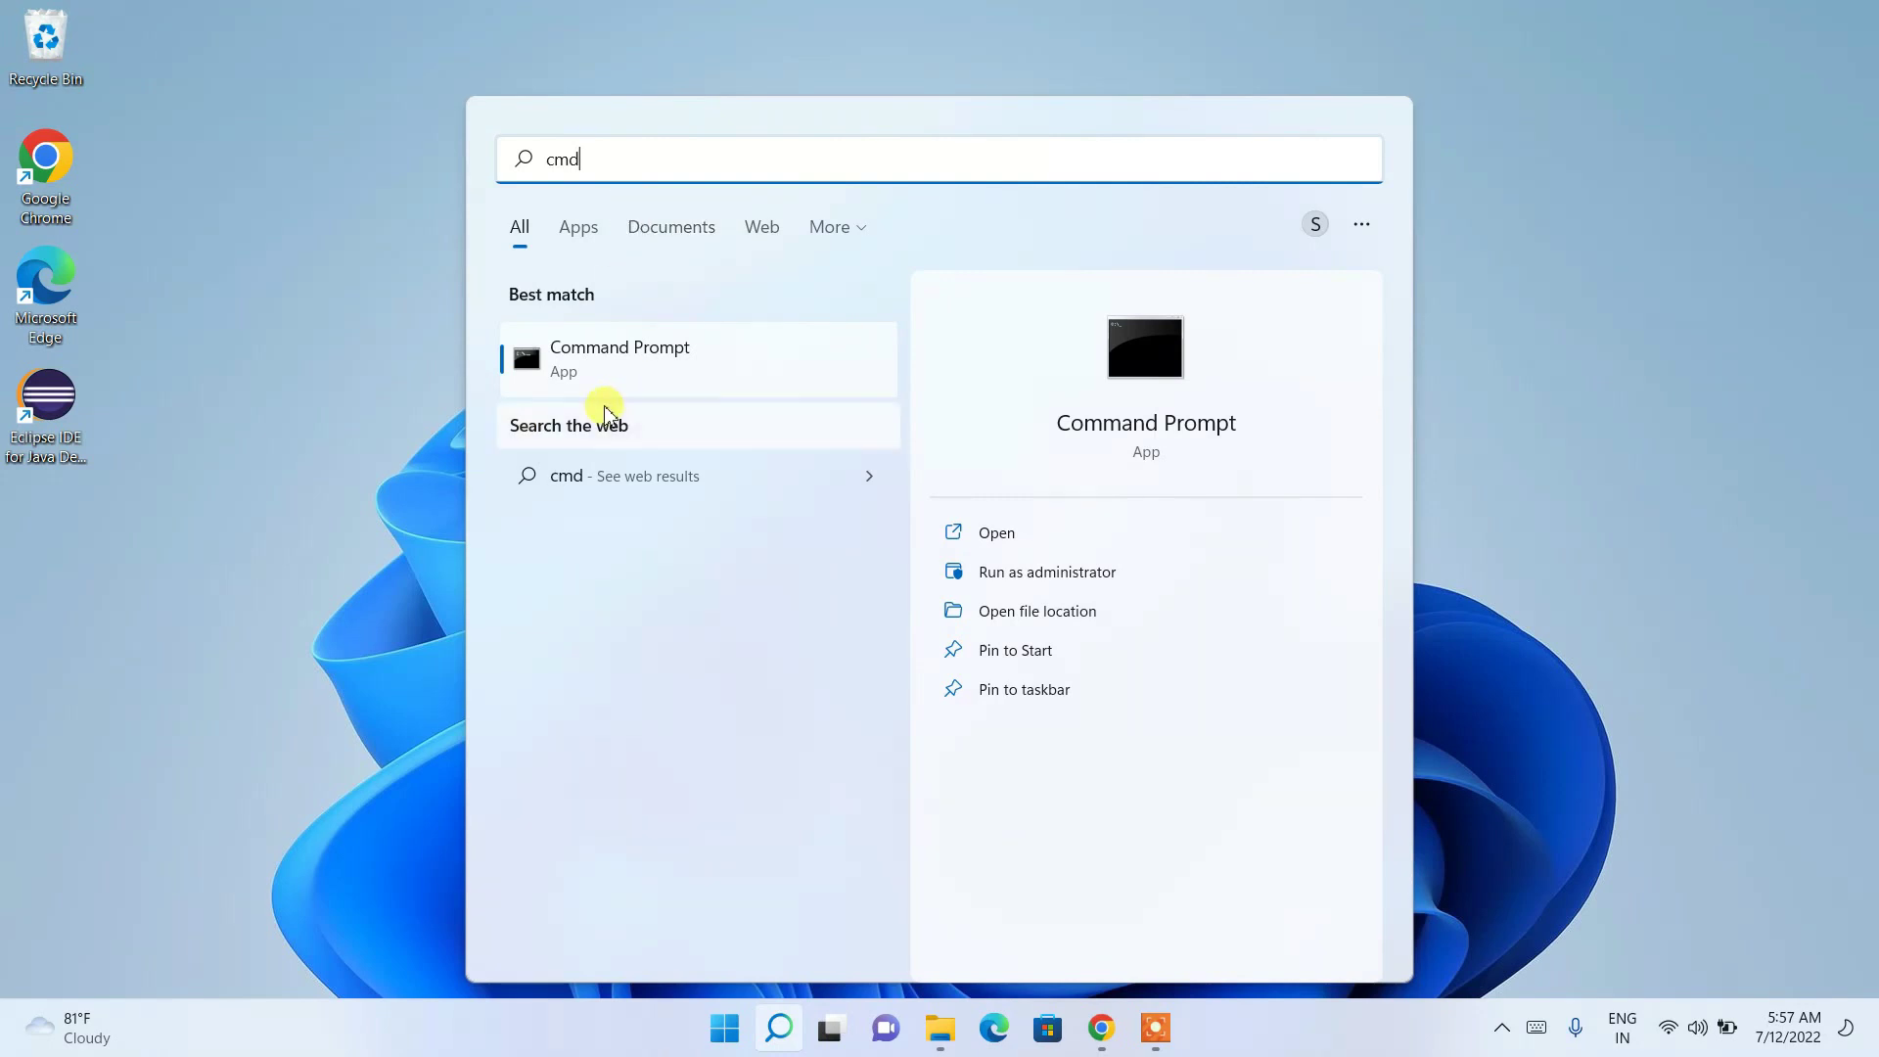
left_click(690, 357)
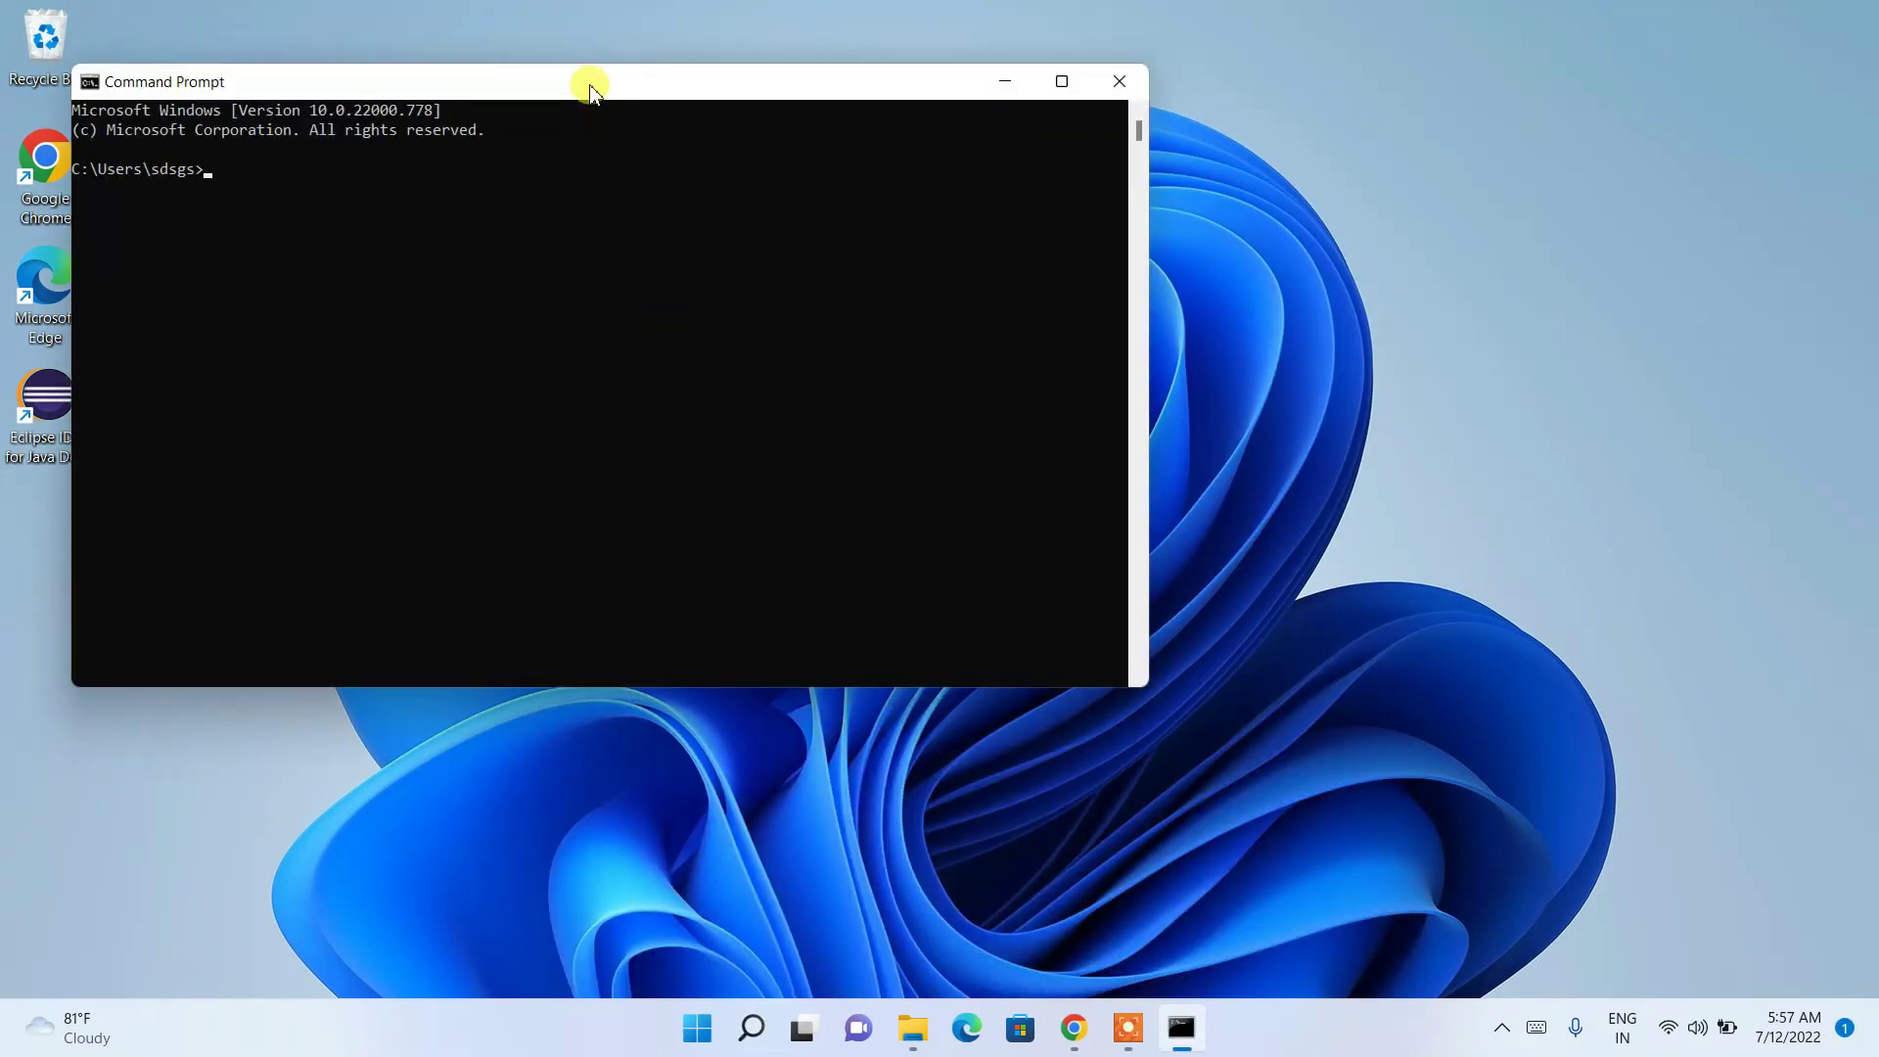
Step: Run php --version, verify it reports PHP 8.1.8, and close the console
left_click_drag(589, 82, 725, 93)
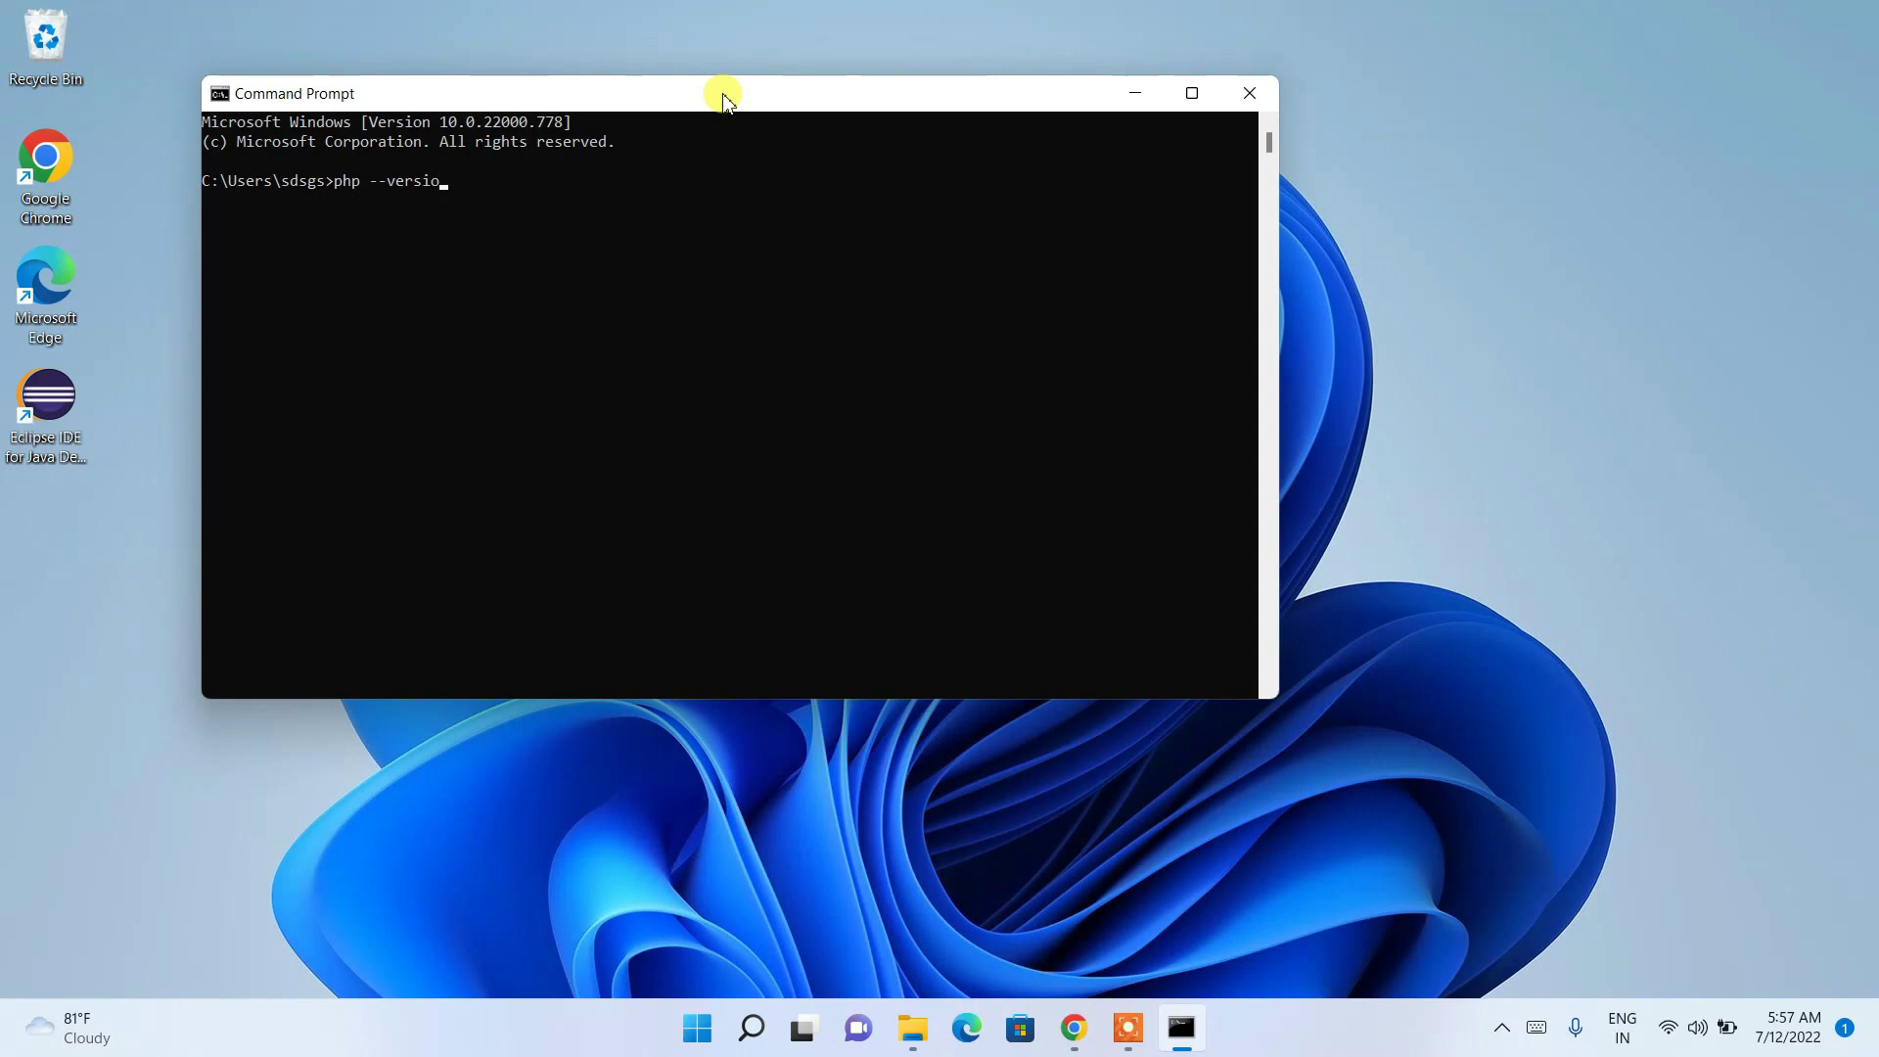
type("php --version")
key("Return")
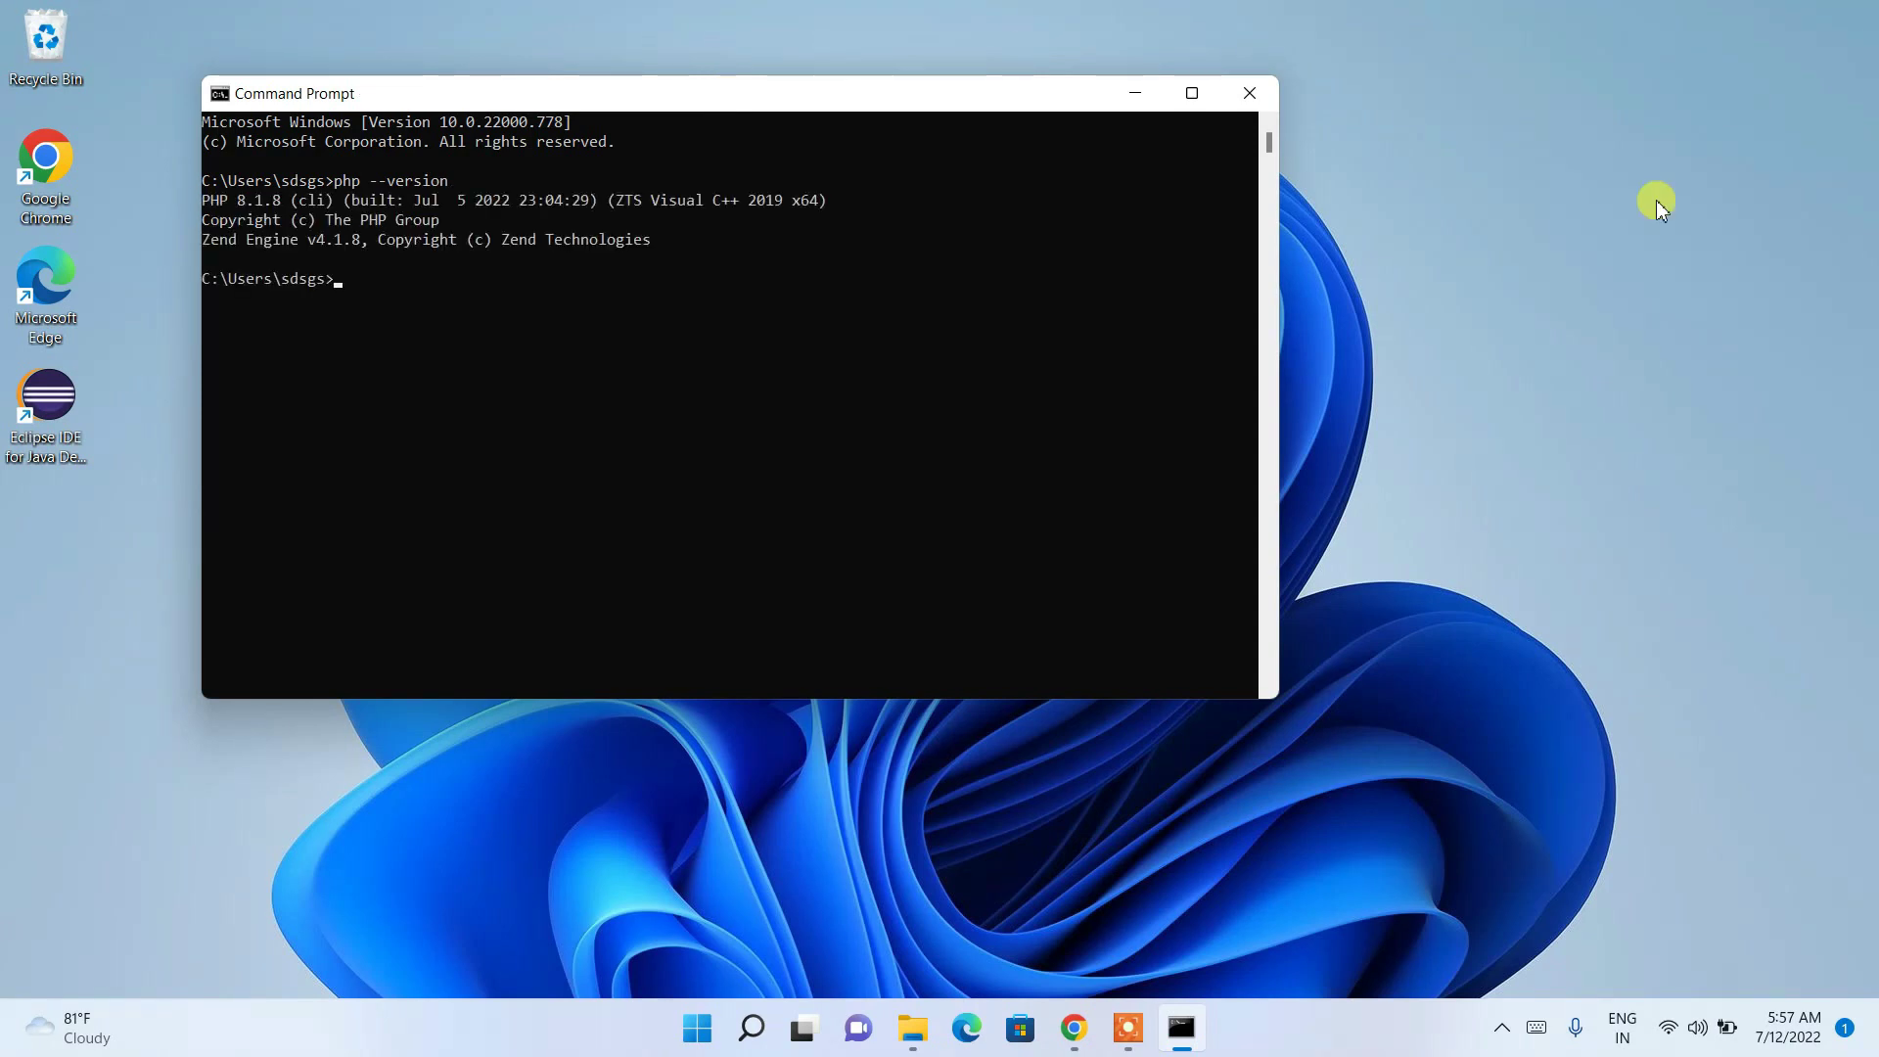
left_click(214, 203)
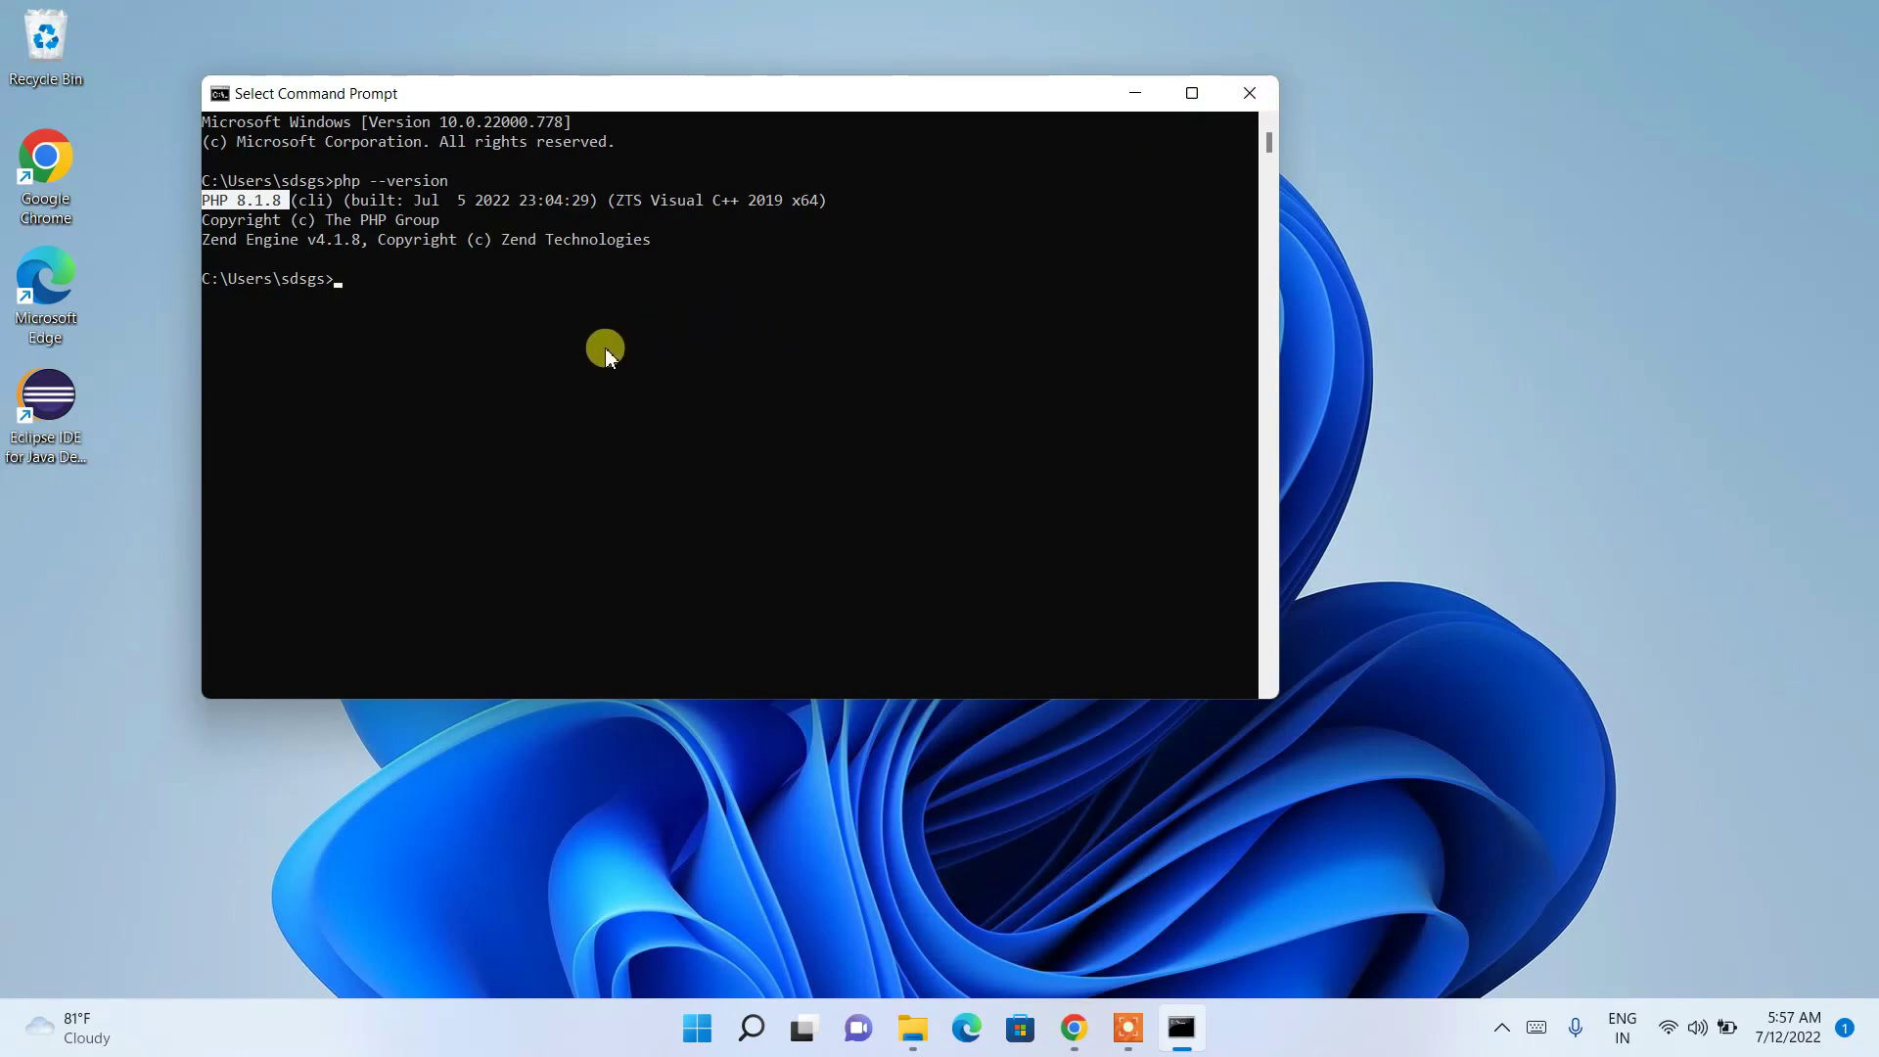
left_click(1236, 90)
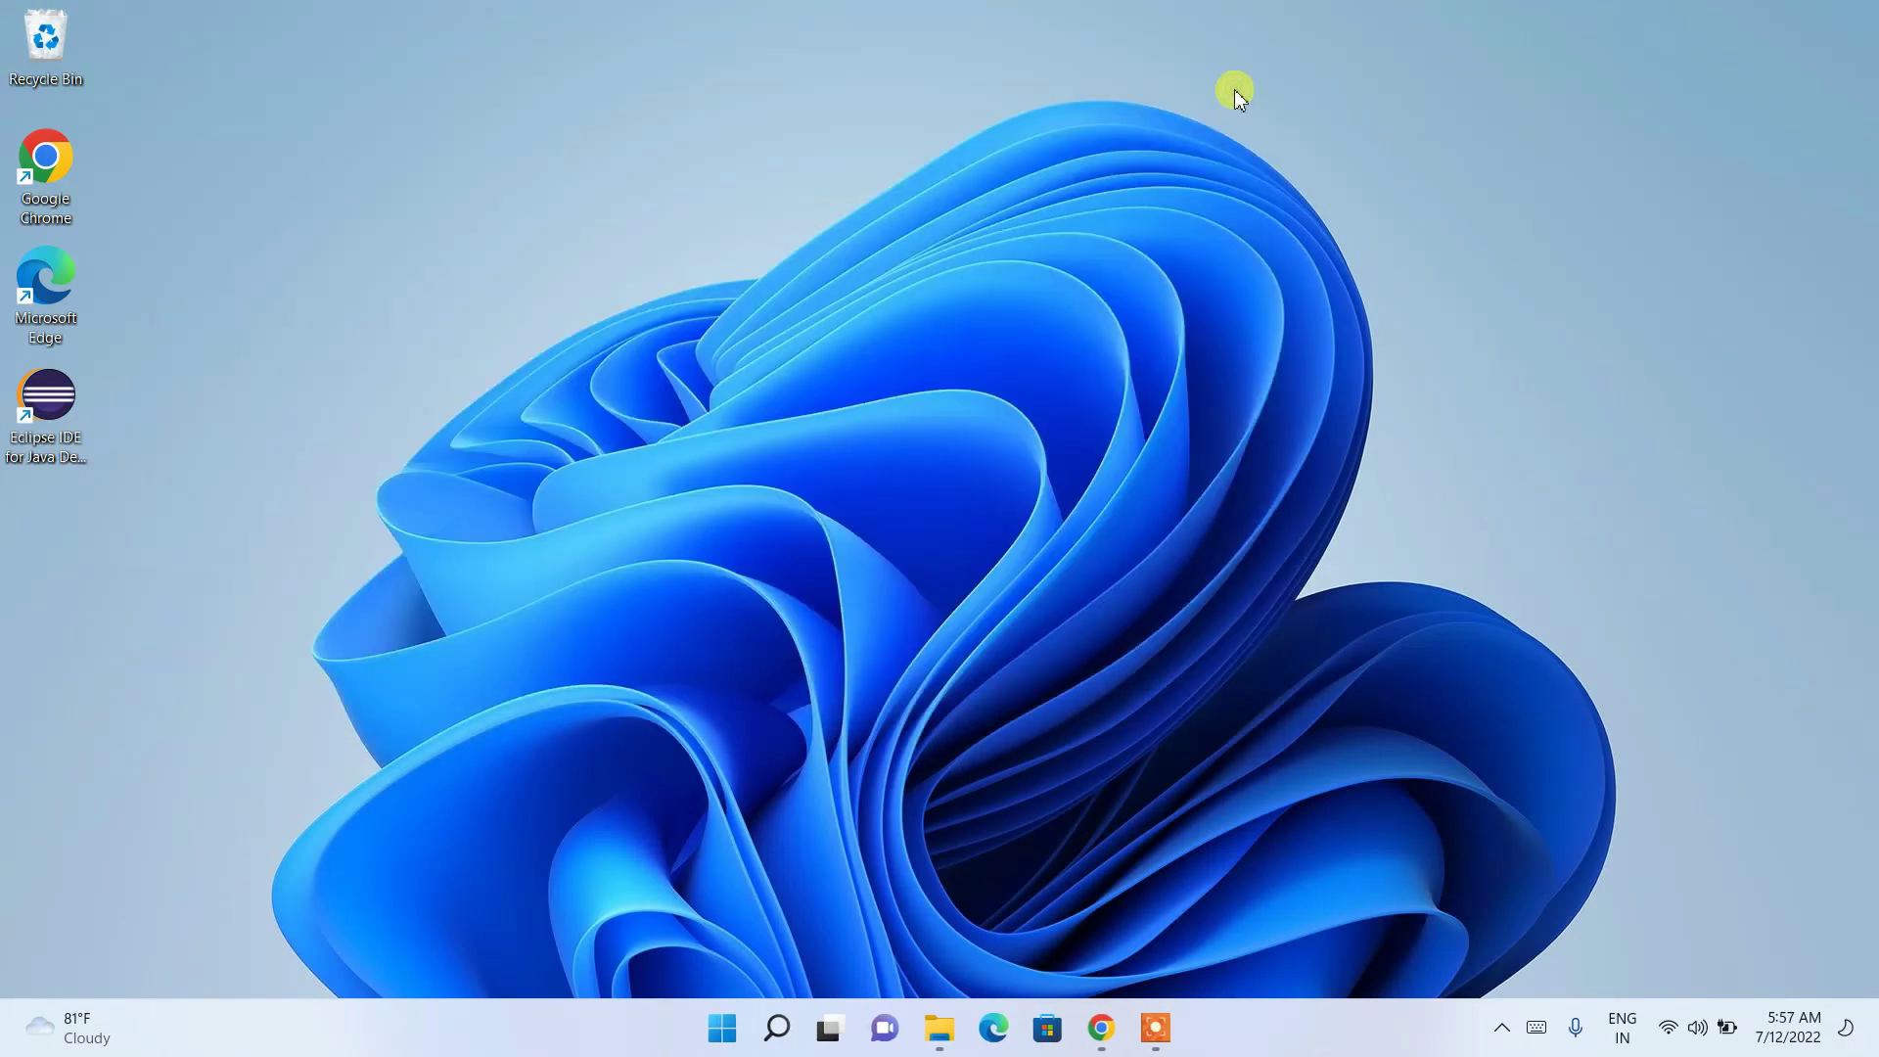
Step: Create a new desktop folder named 'php practice'
right_click(528, 65)
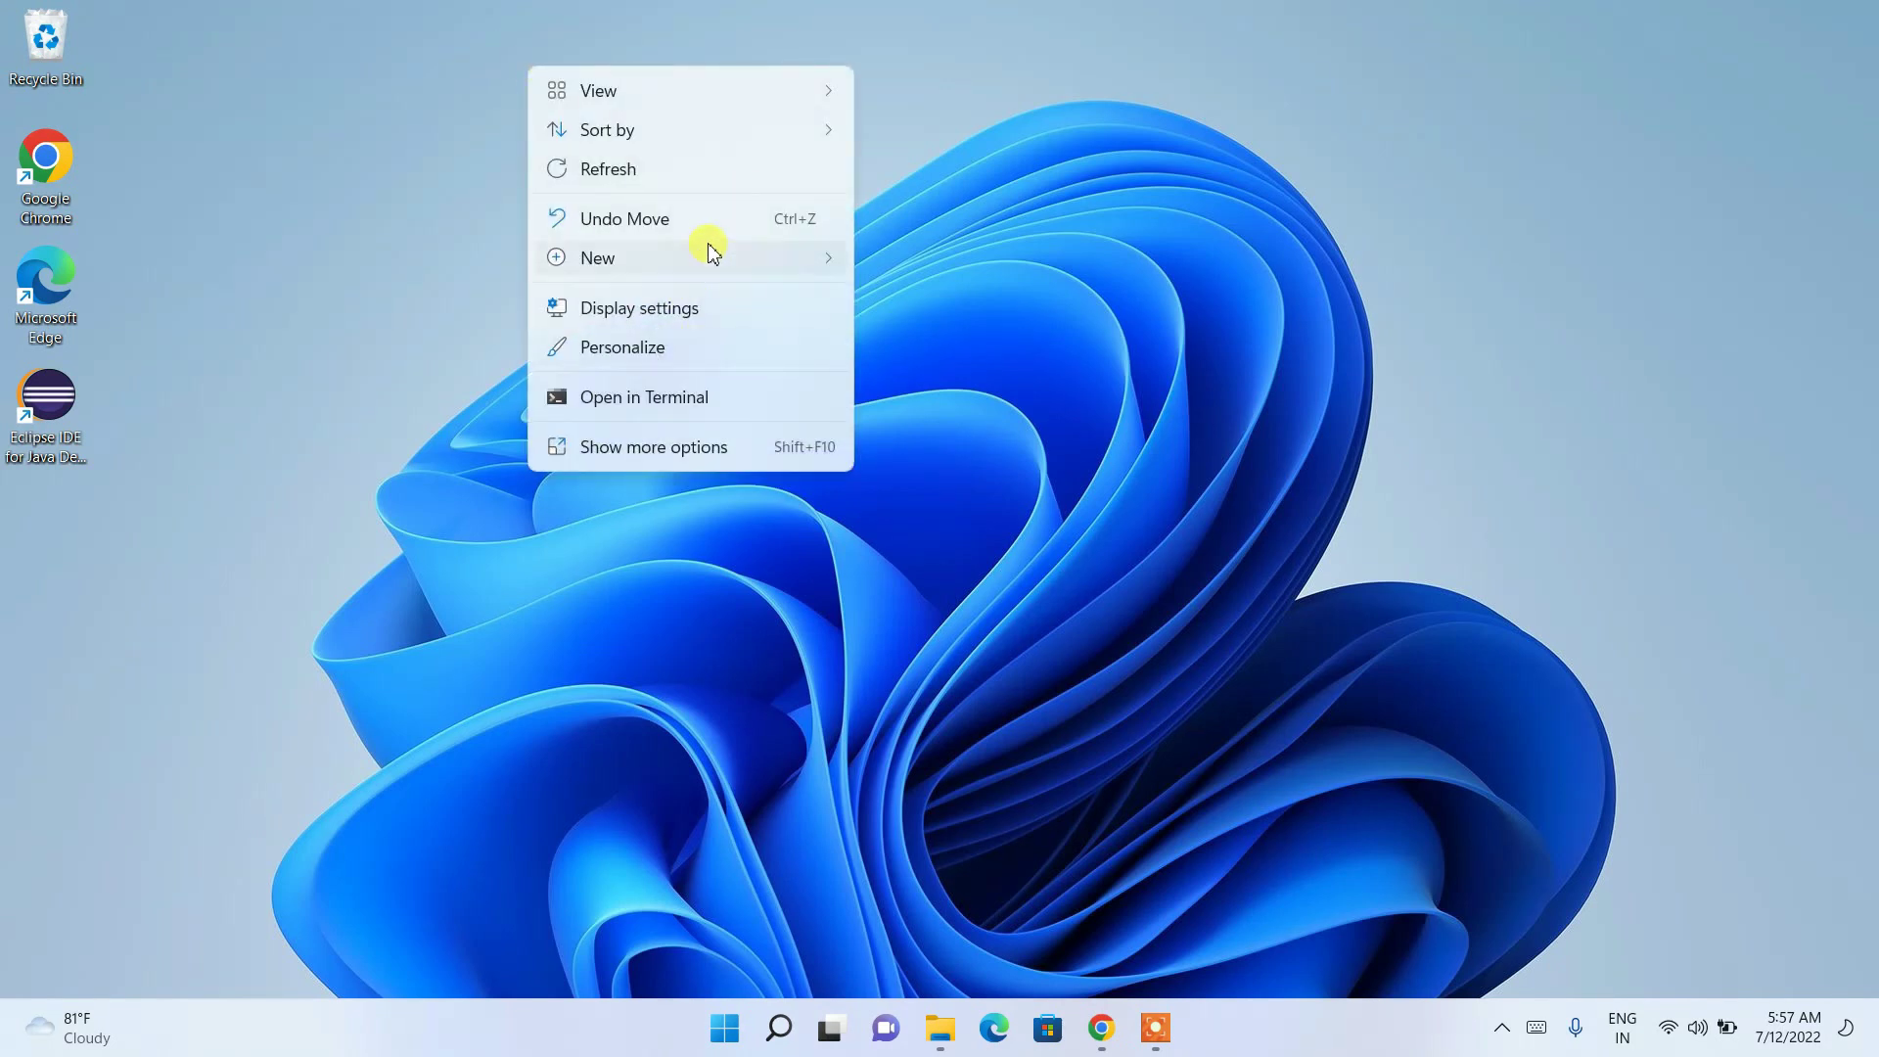
mouse_move(780, 259)
left_click(924, 262)
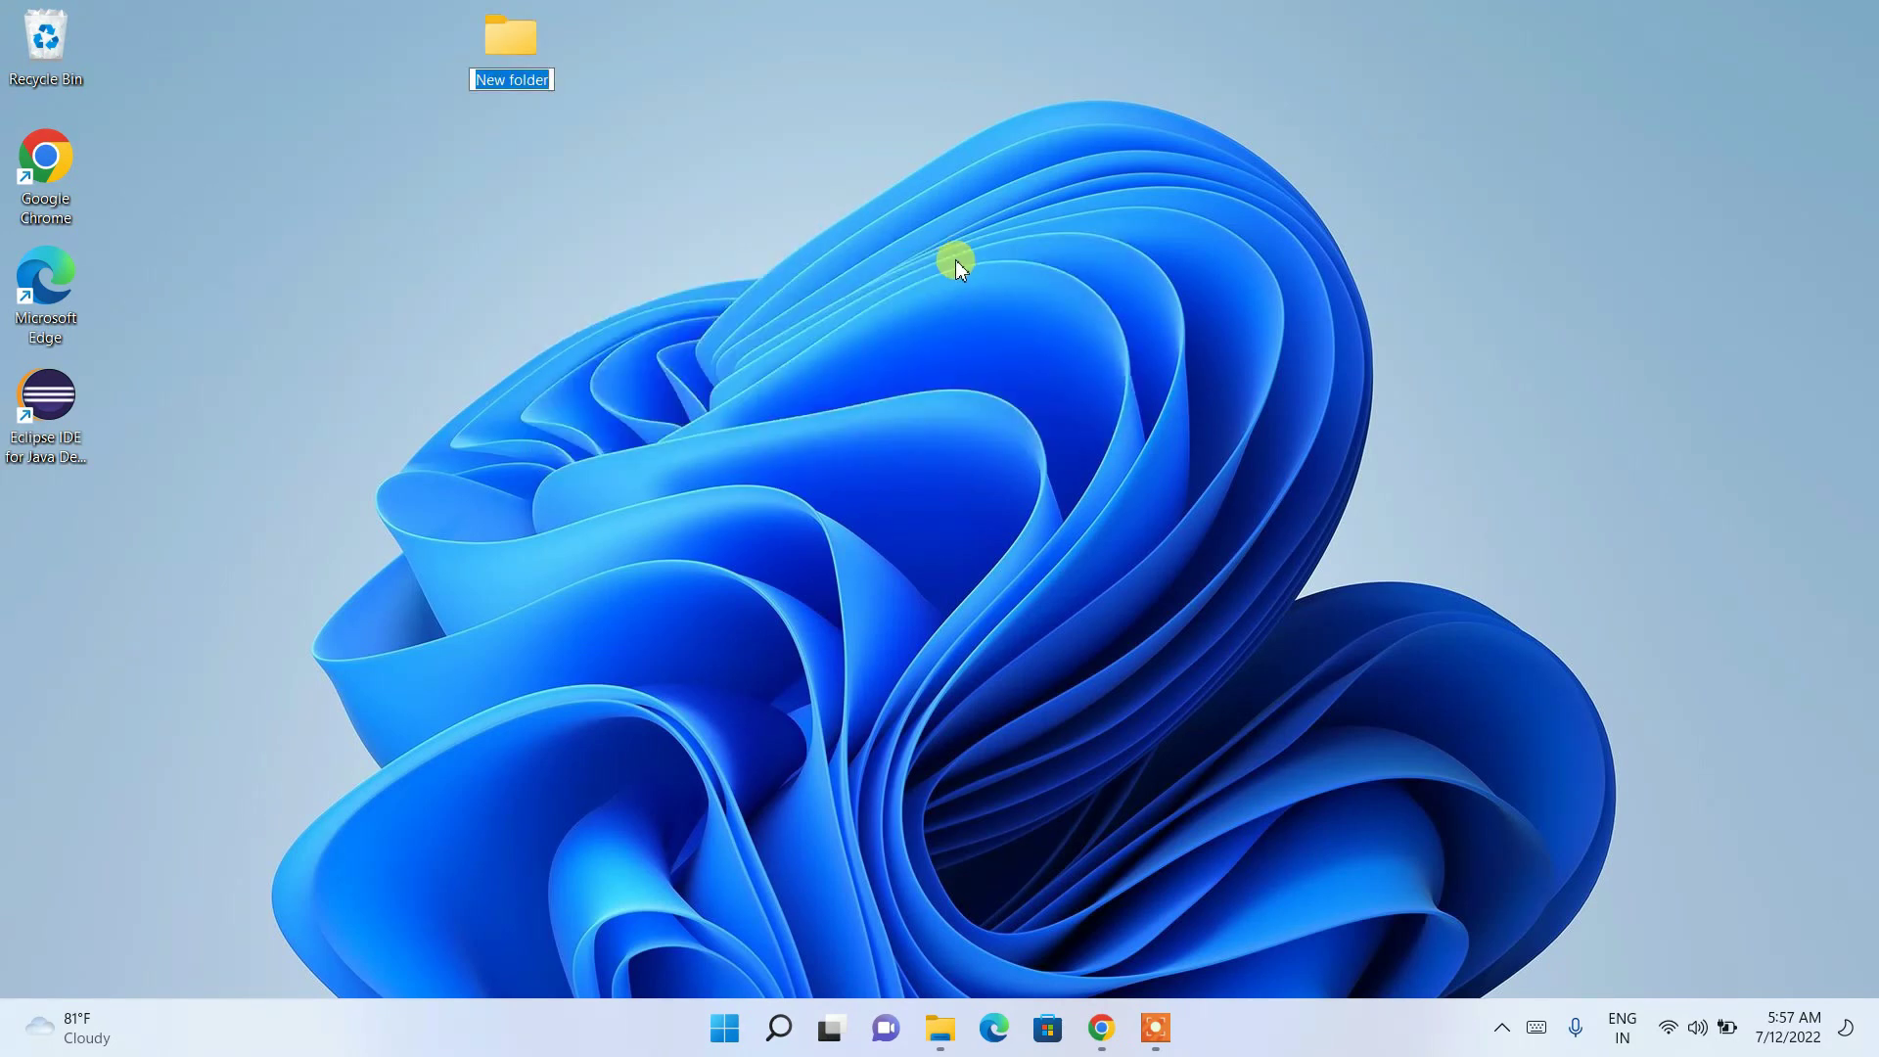
type("php practice")
key("Return")
key("Return")
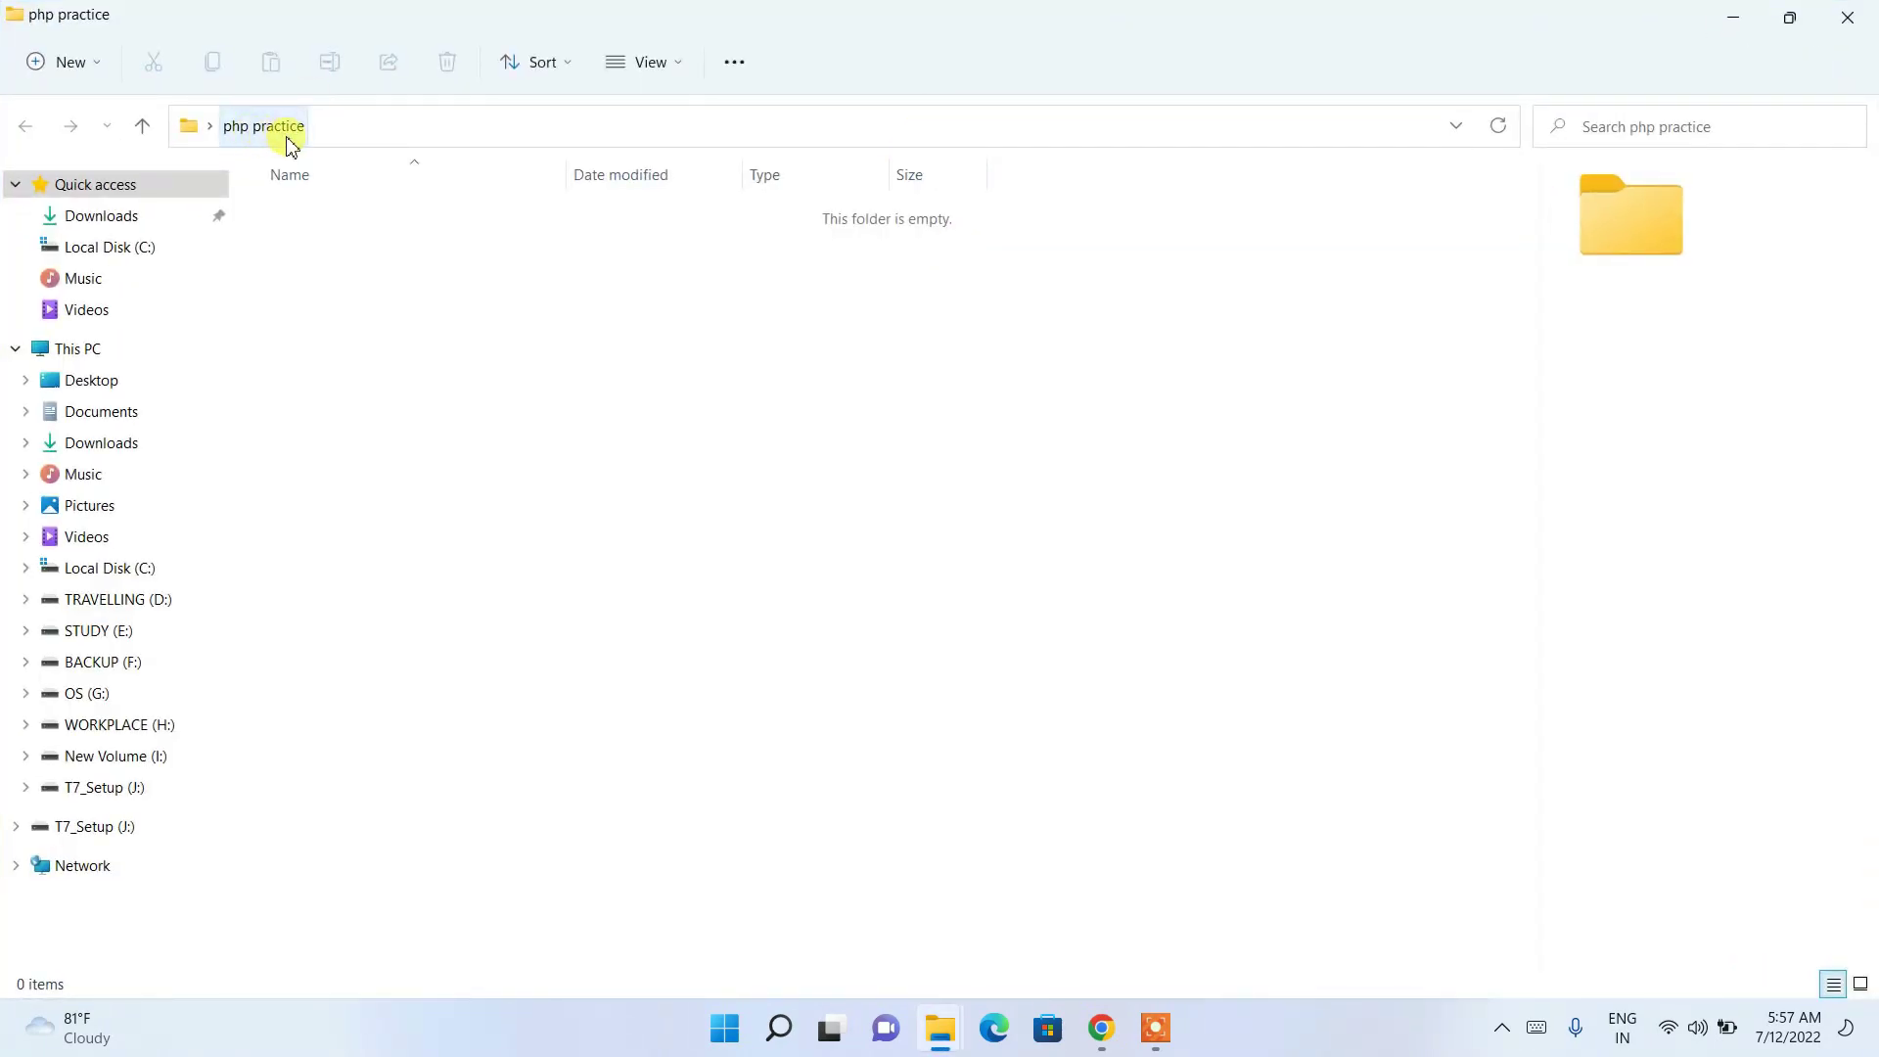
Step: Inside it, create a new text document and rename it HelloWorld.php
right_click(384, 278)
mouse_move(498, 466)
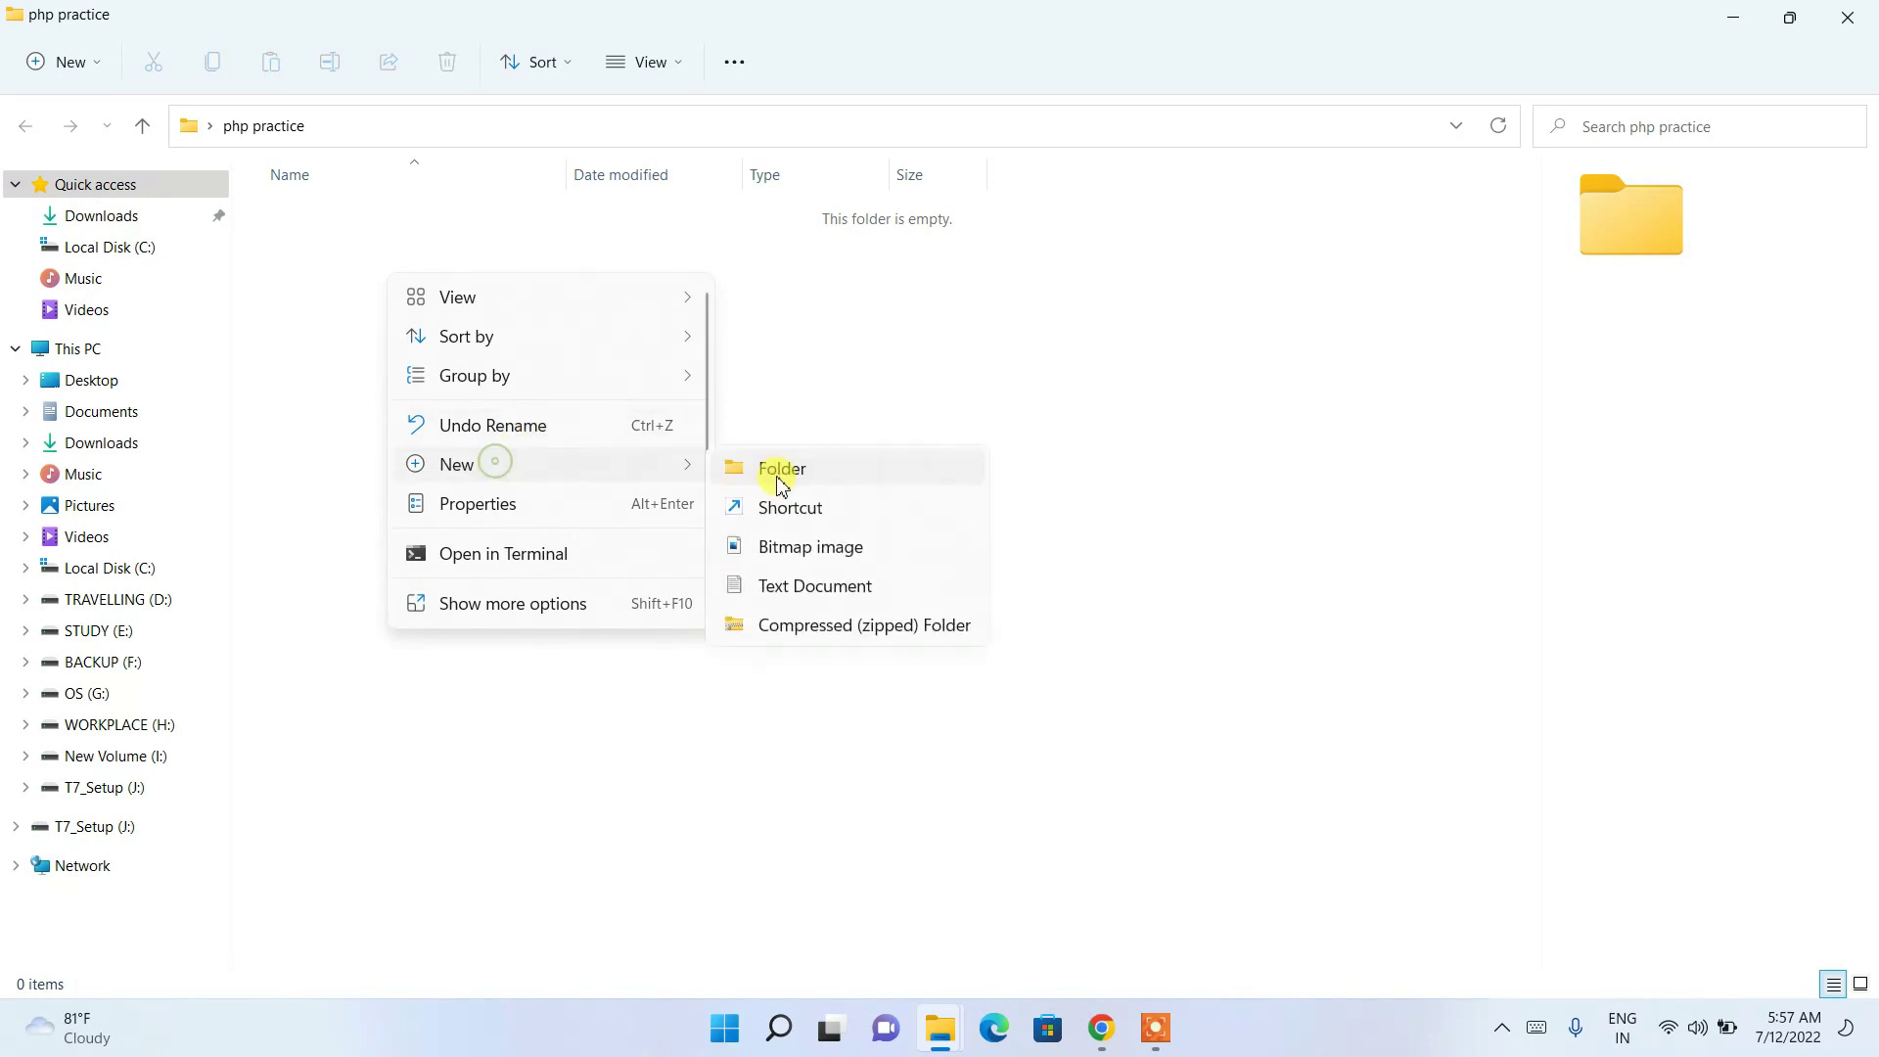
left_click(789, 589)
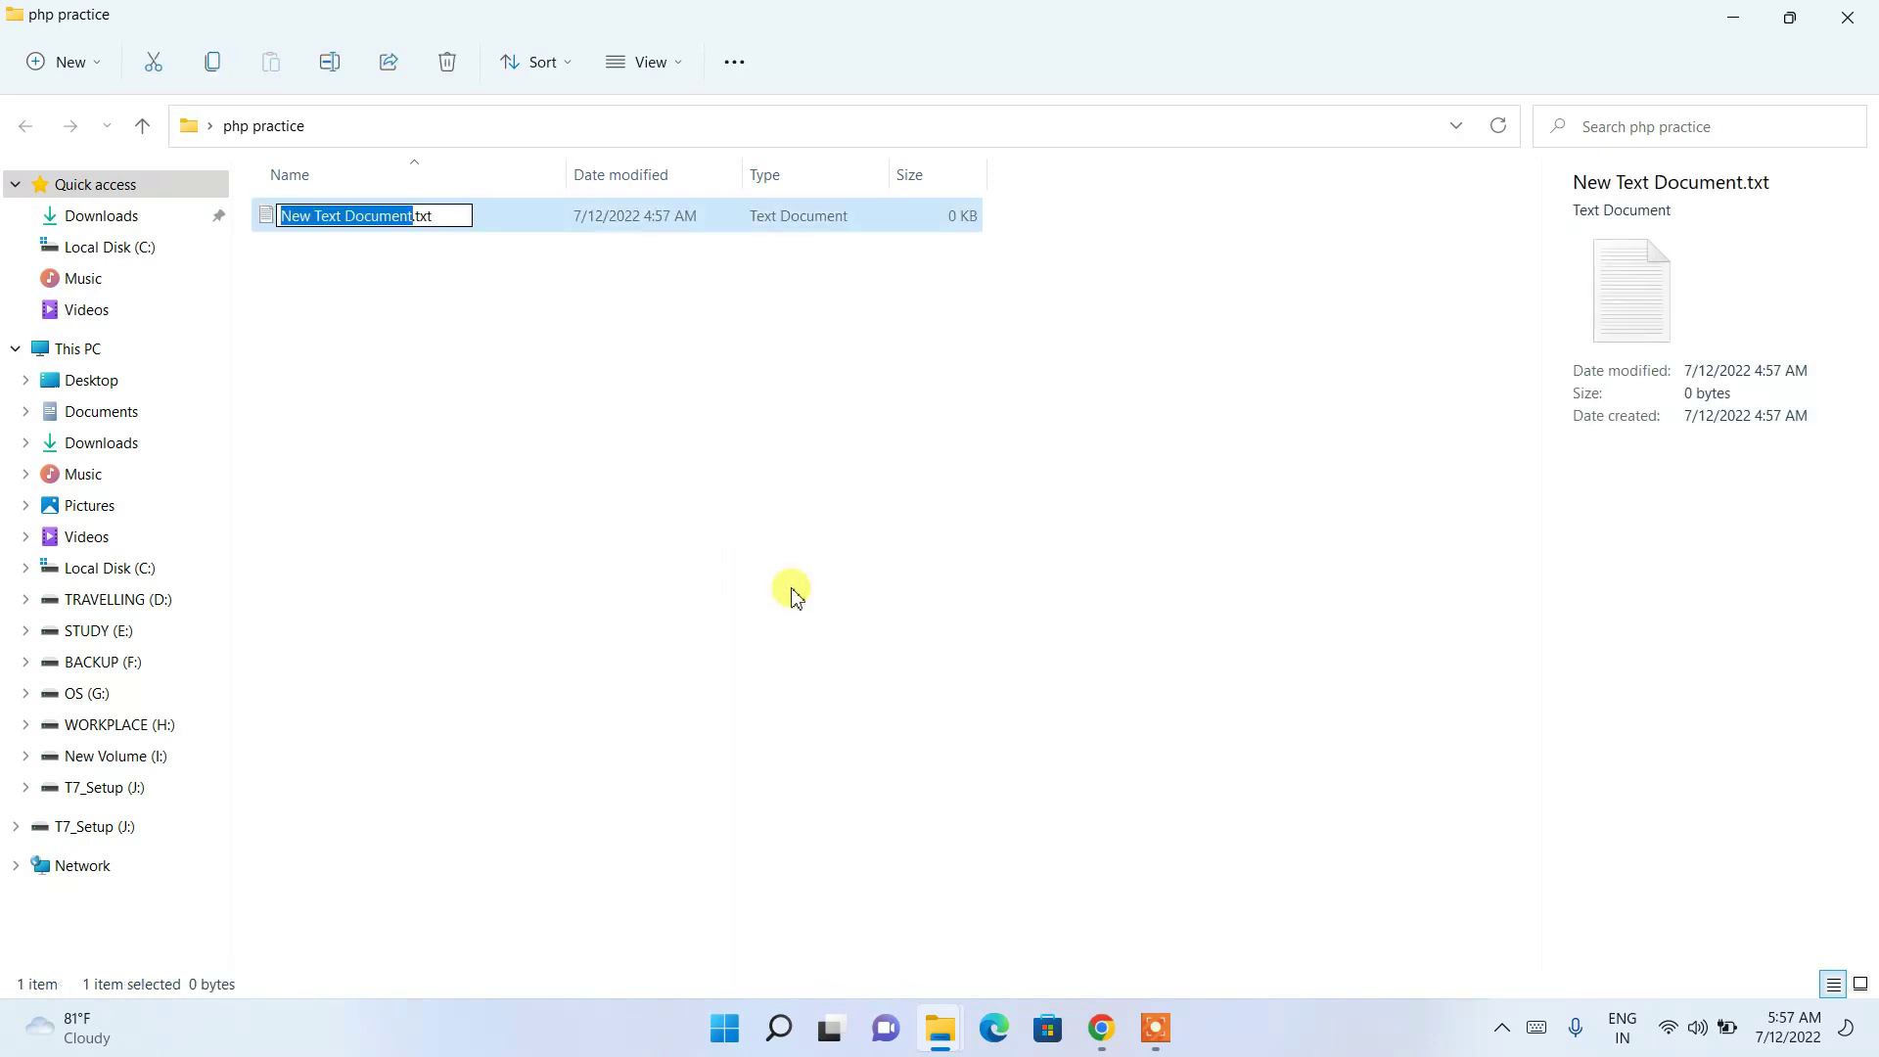
type("H")
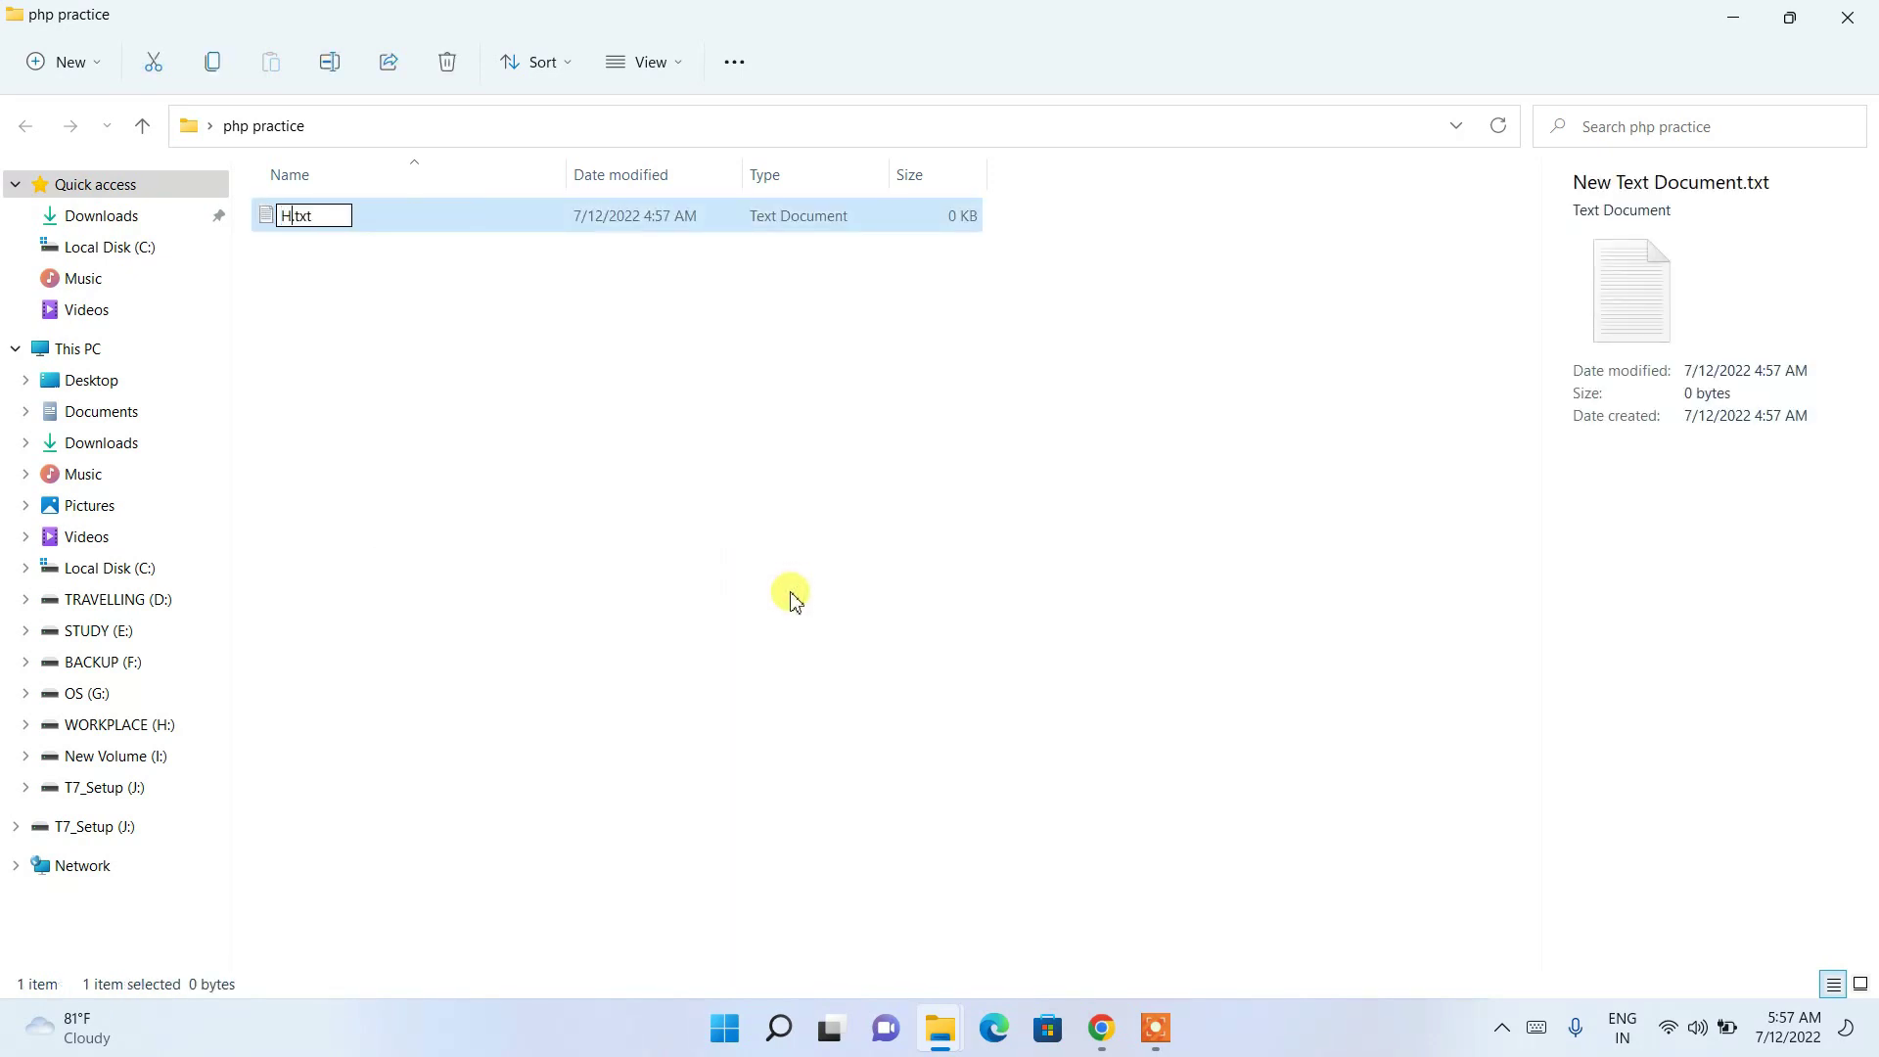
type("elloWorld.")
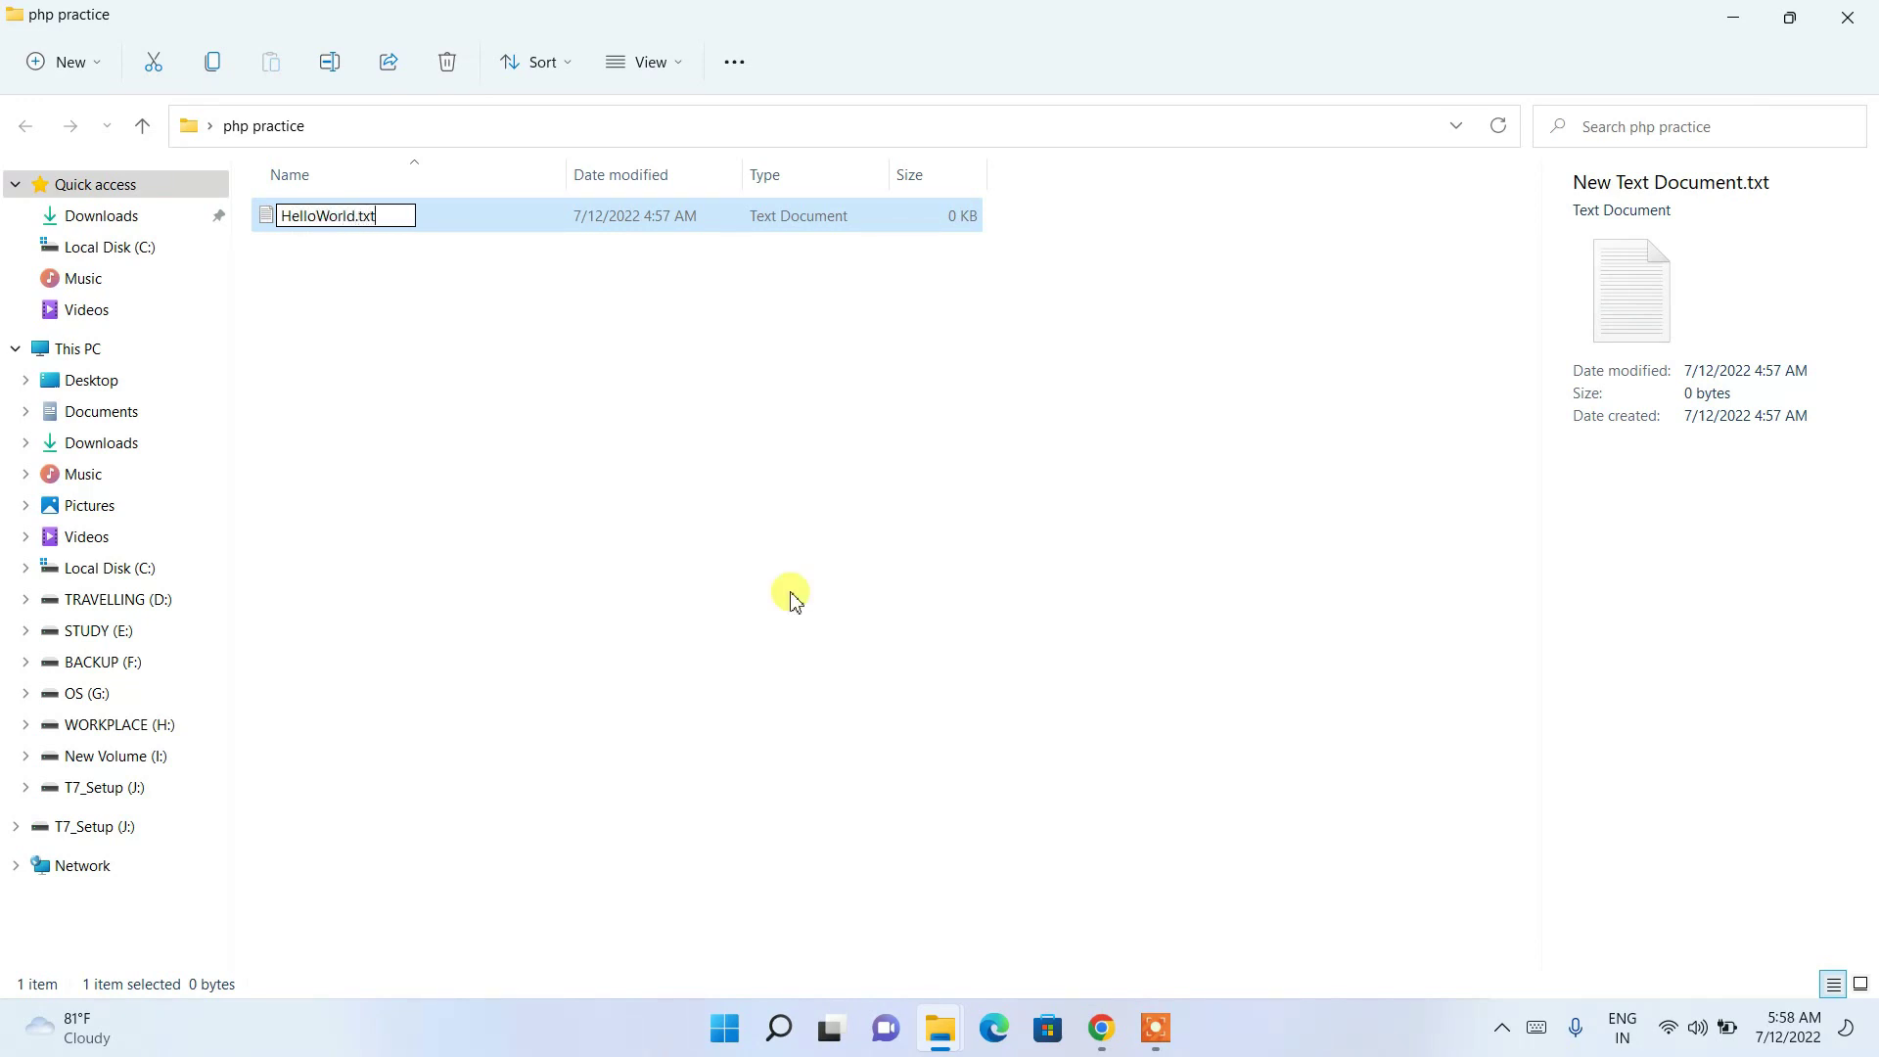
type("php")
key("Return")
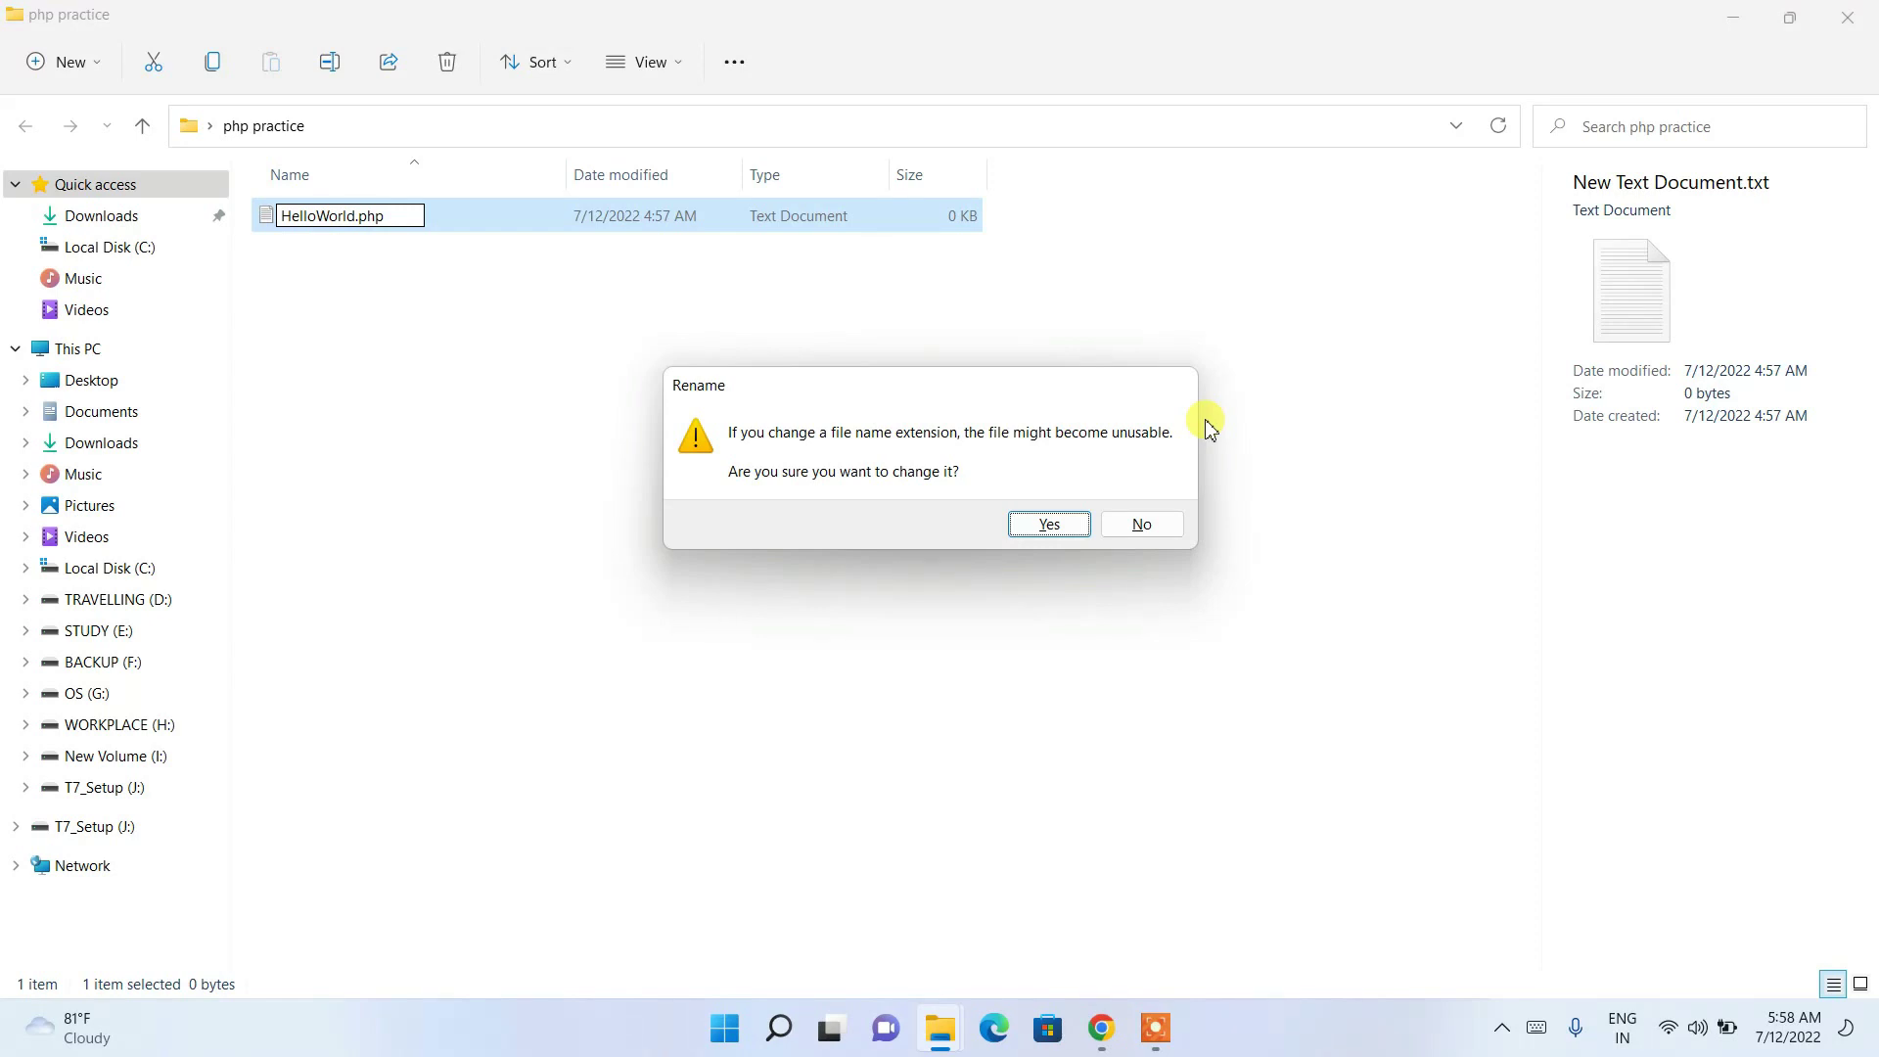
Step: Accept the extension change so HelloWorld.php shows as a 0 KB PHP File
left_click(1065, 530)
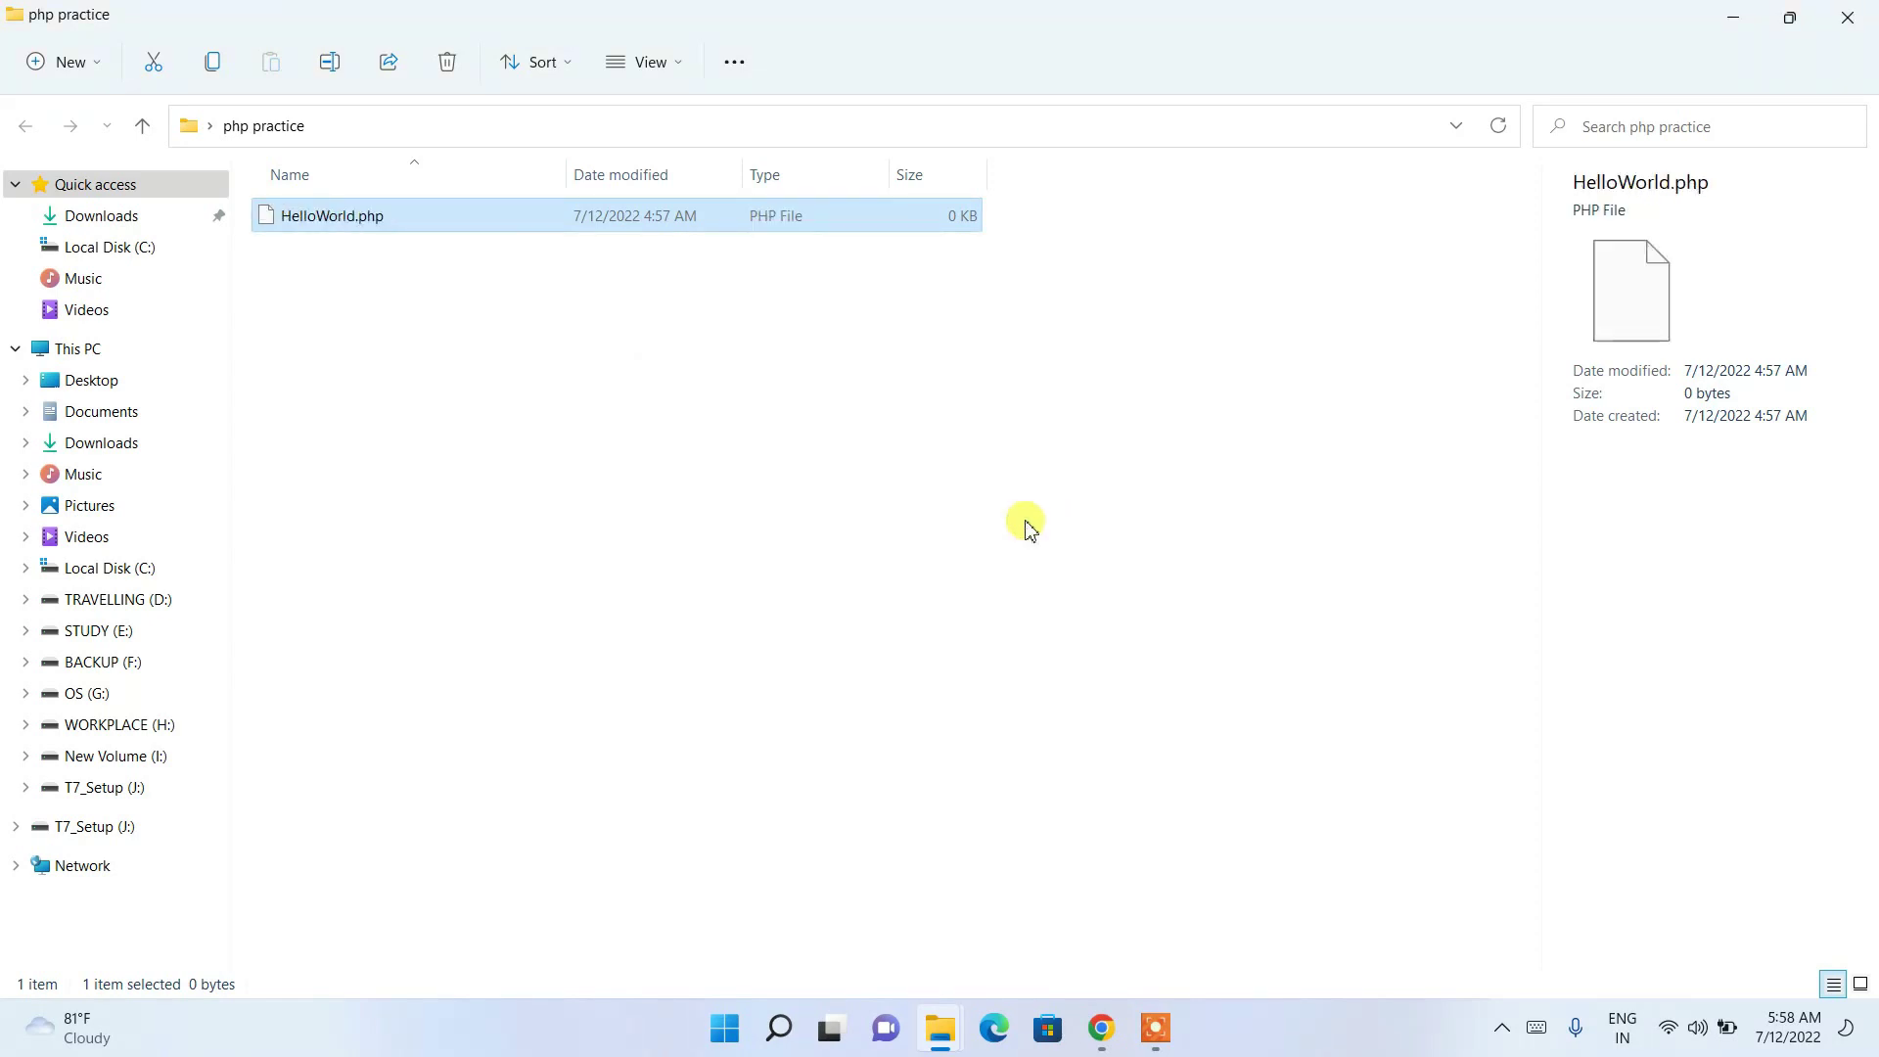
left_click(333, 293)
left_click(350, 224)
left_click(365, 252)
left_click(405, 216)
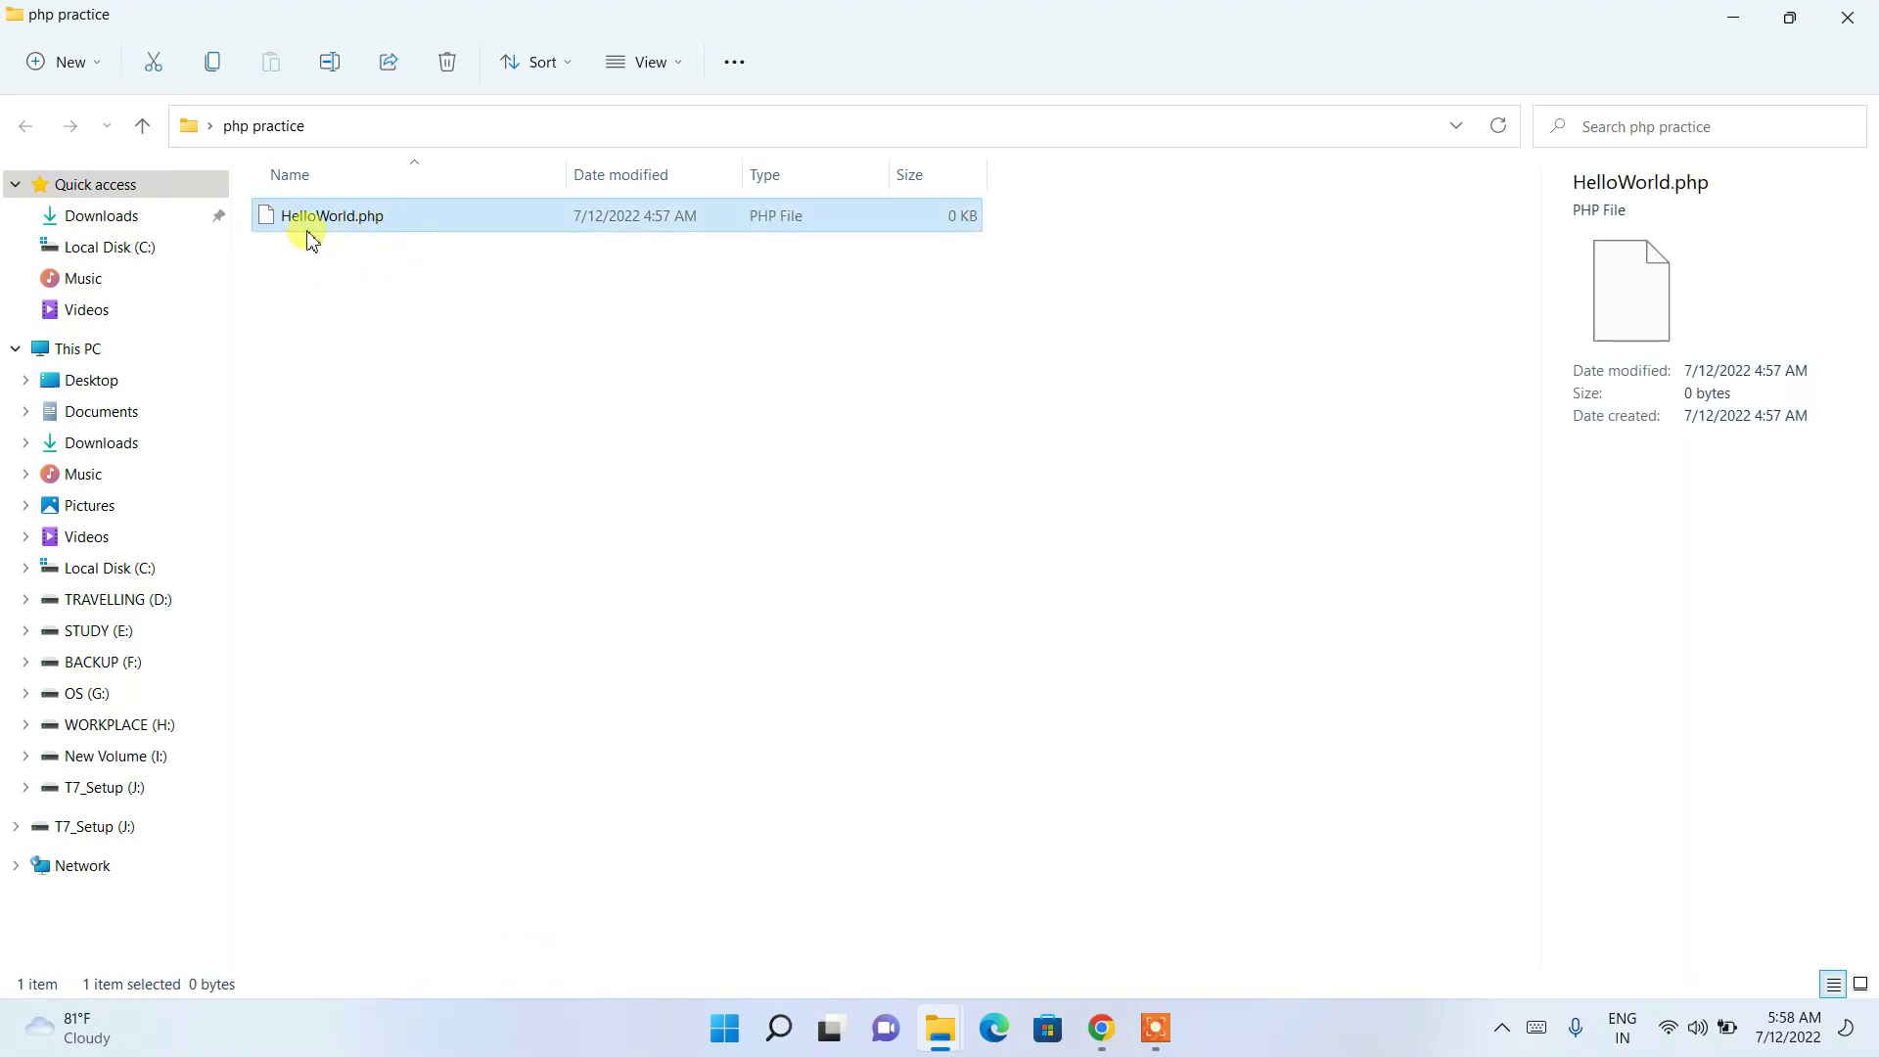
left_click(363, 225)
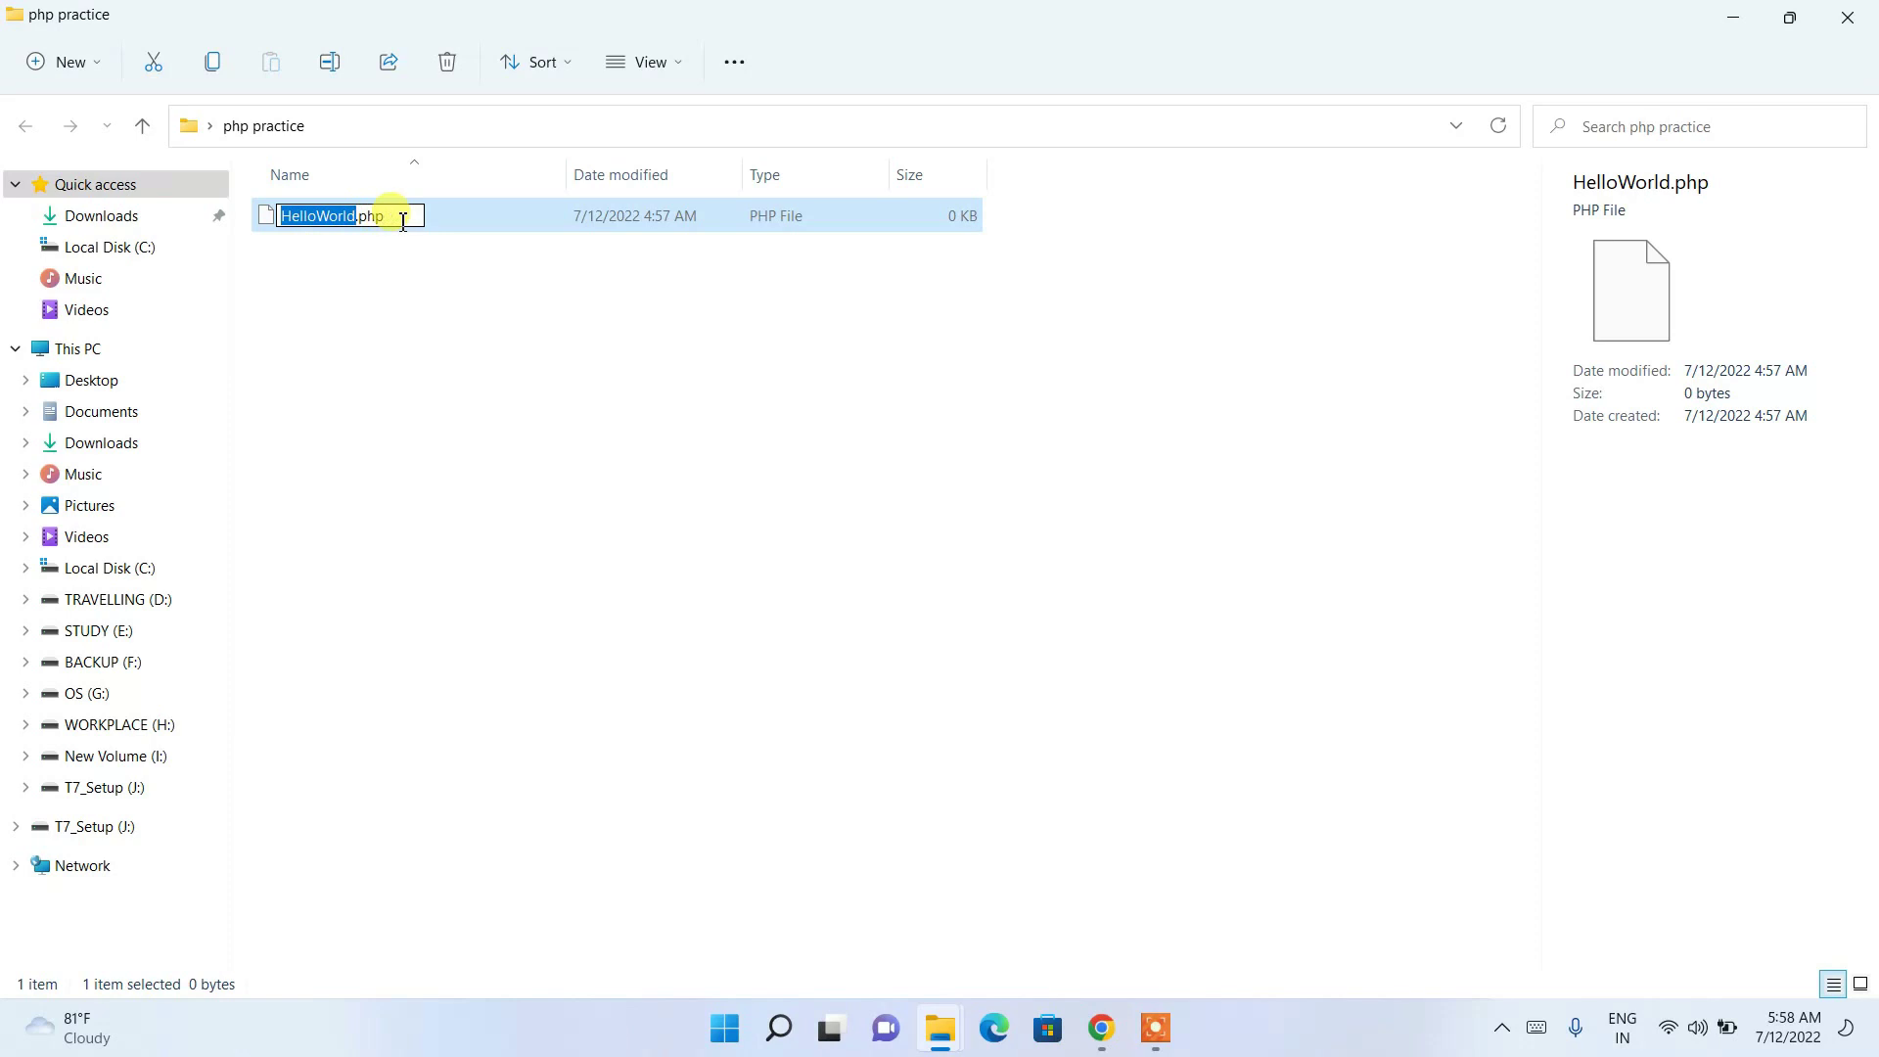
left_click_drag(399, 217, 364, 224)
left_click(417, 219)
left_click(422, 223)
left_click(650, 68)
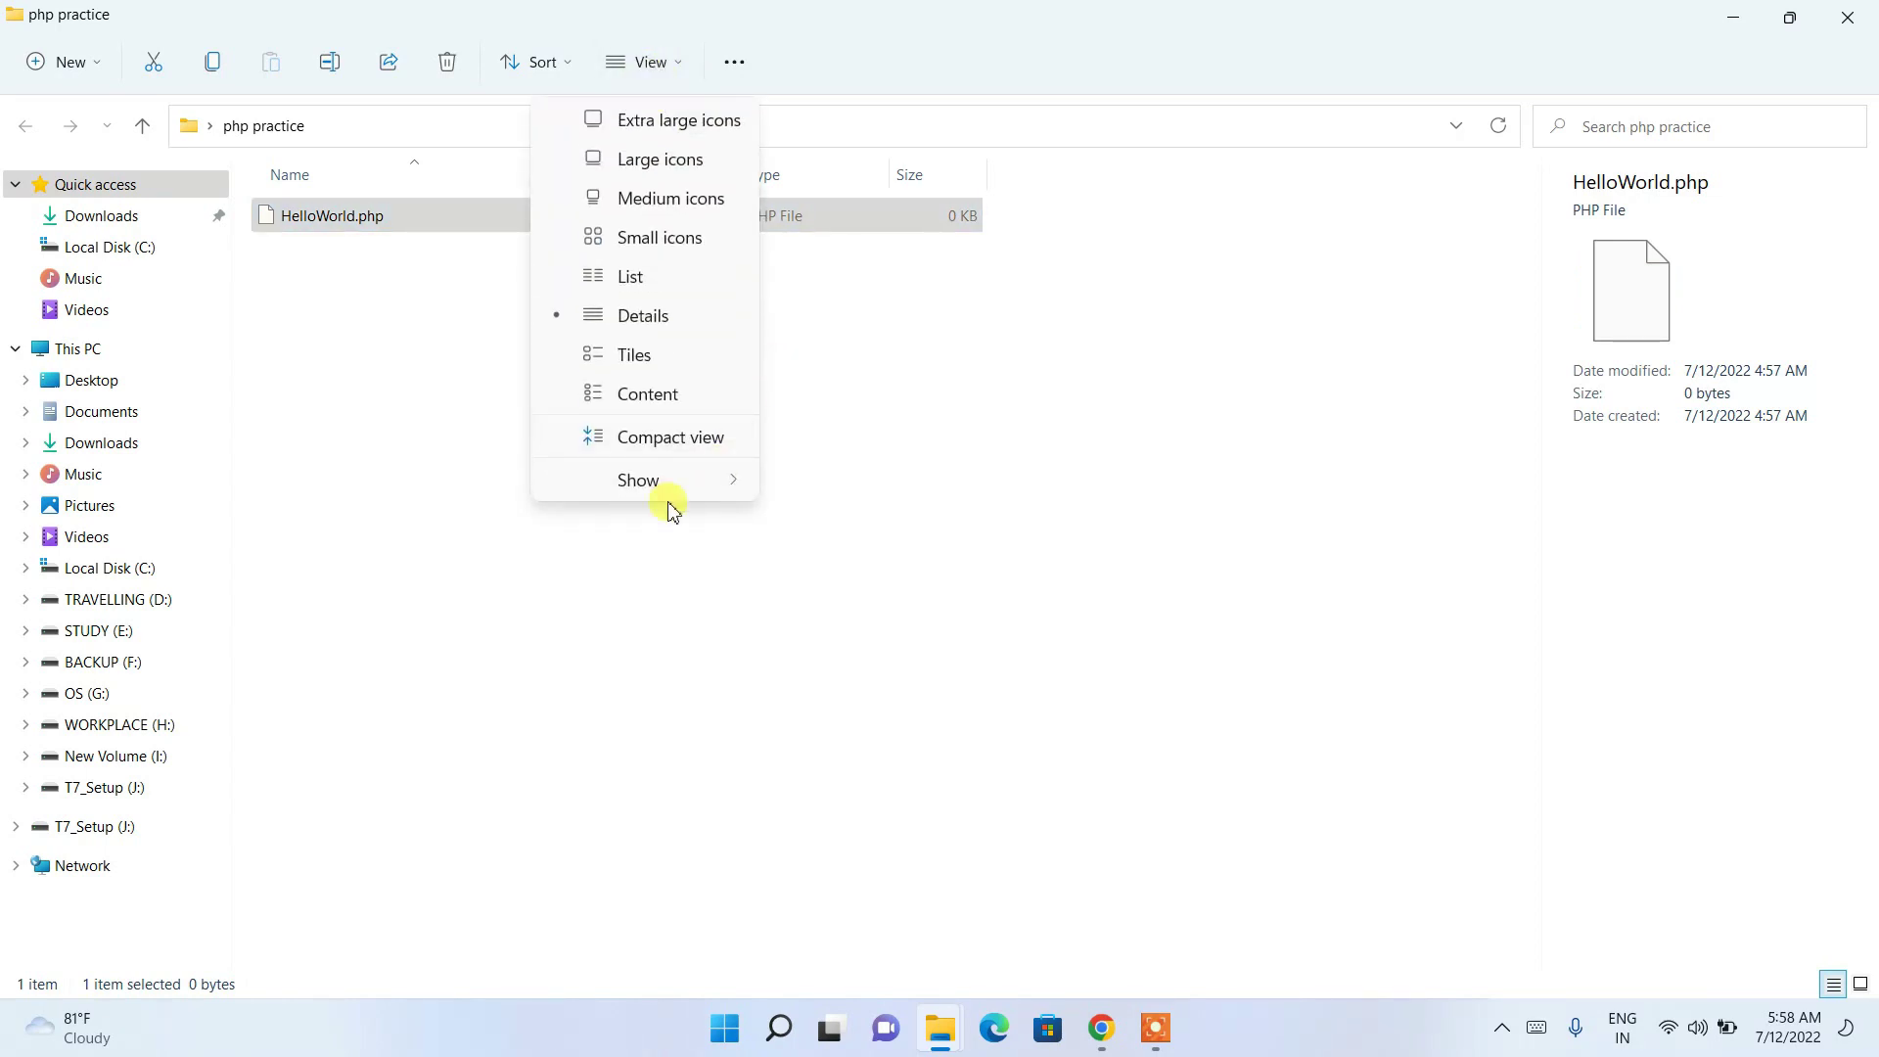
mouse_move(689, 484)
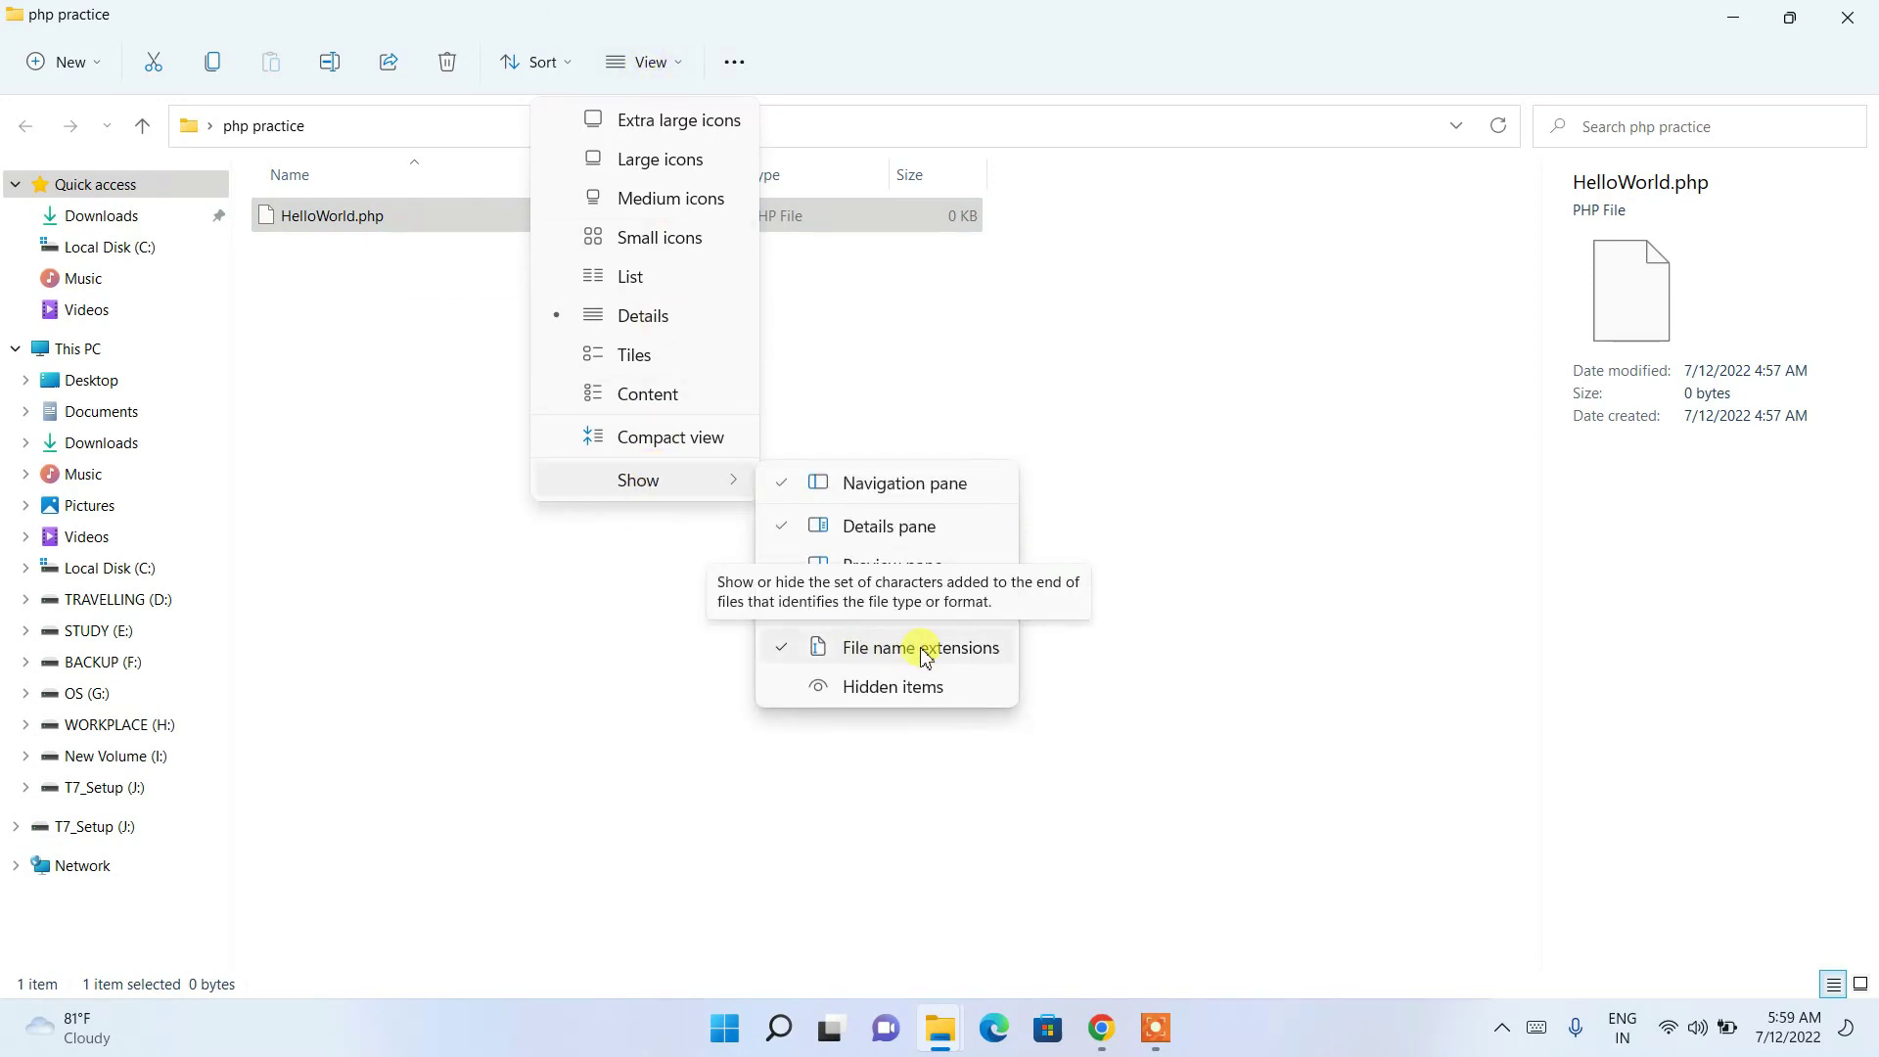
left_click(414, 362)
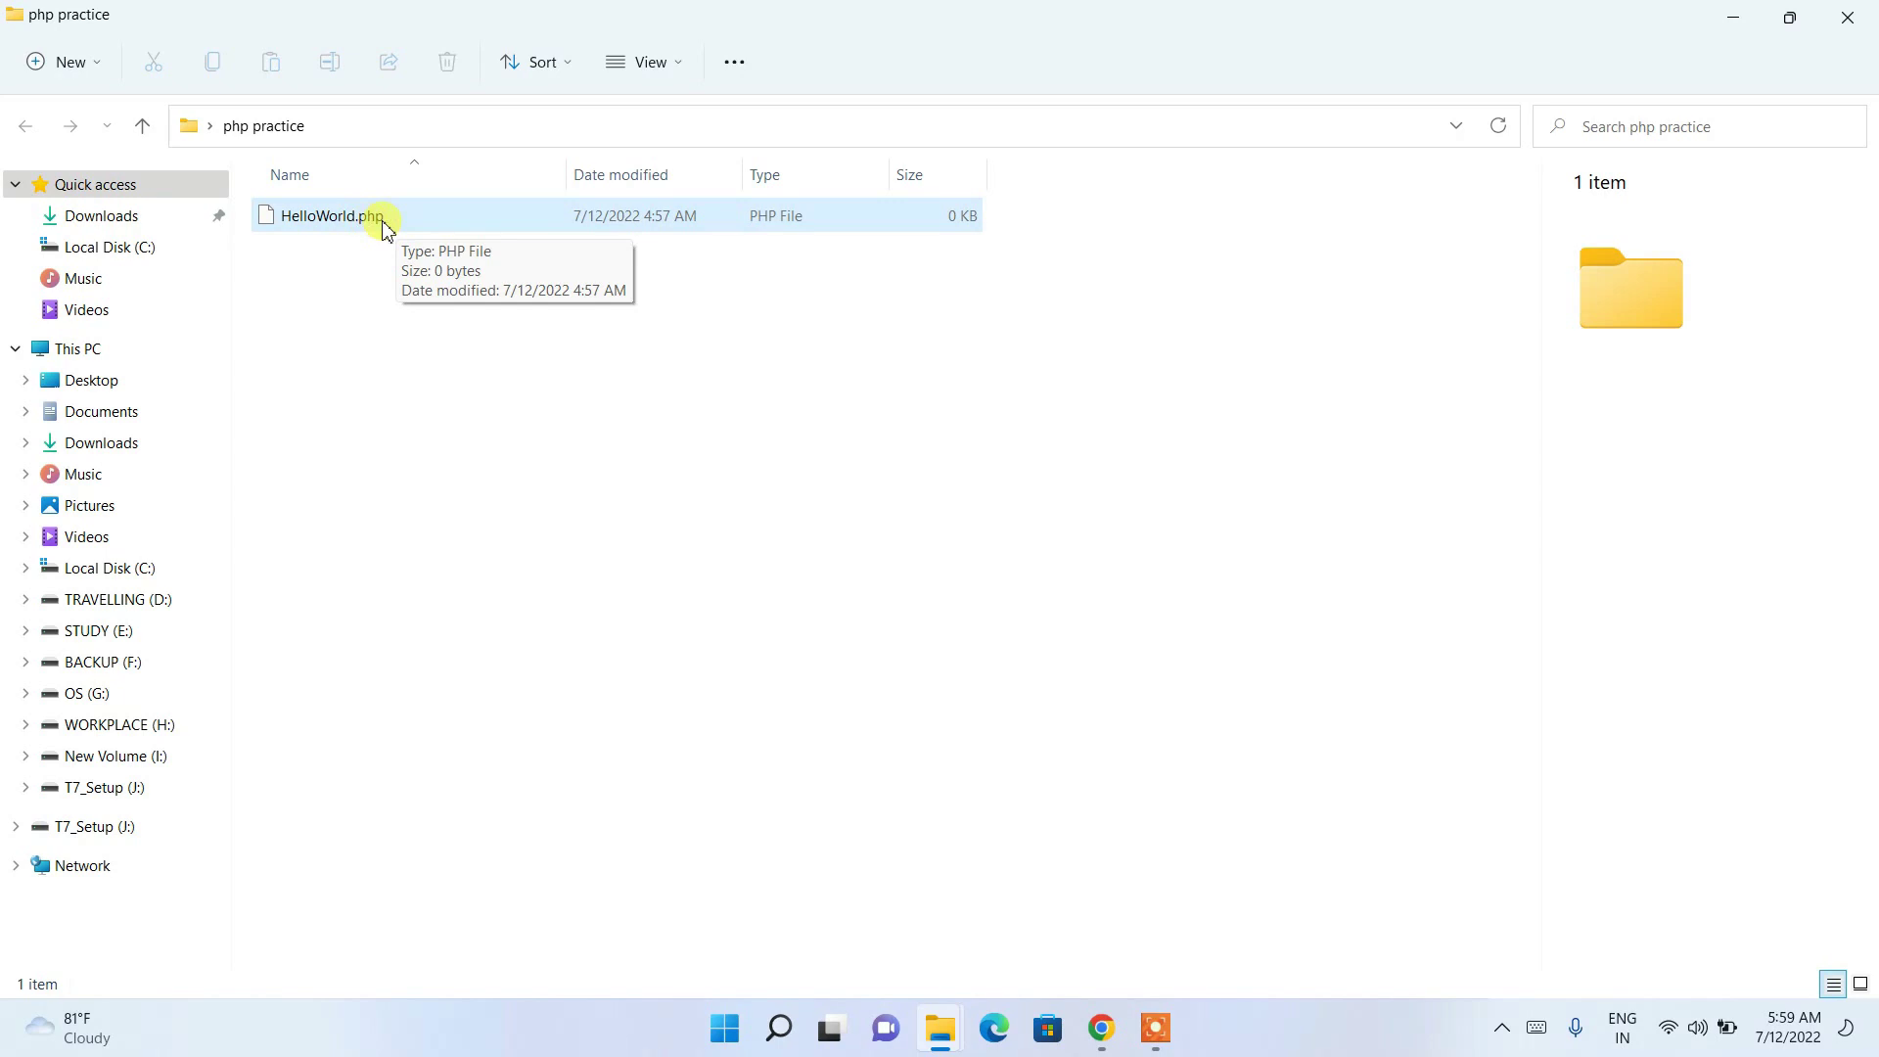
left_click(382, 217)
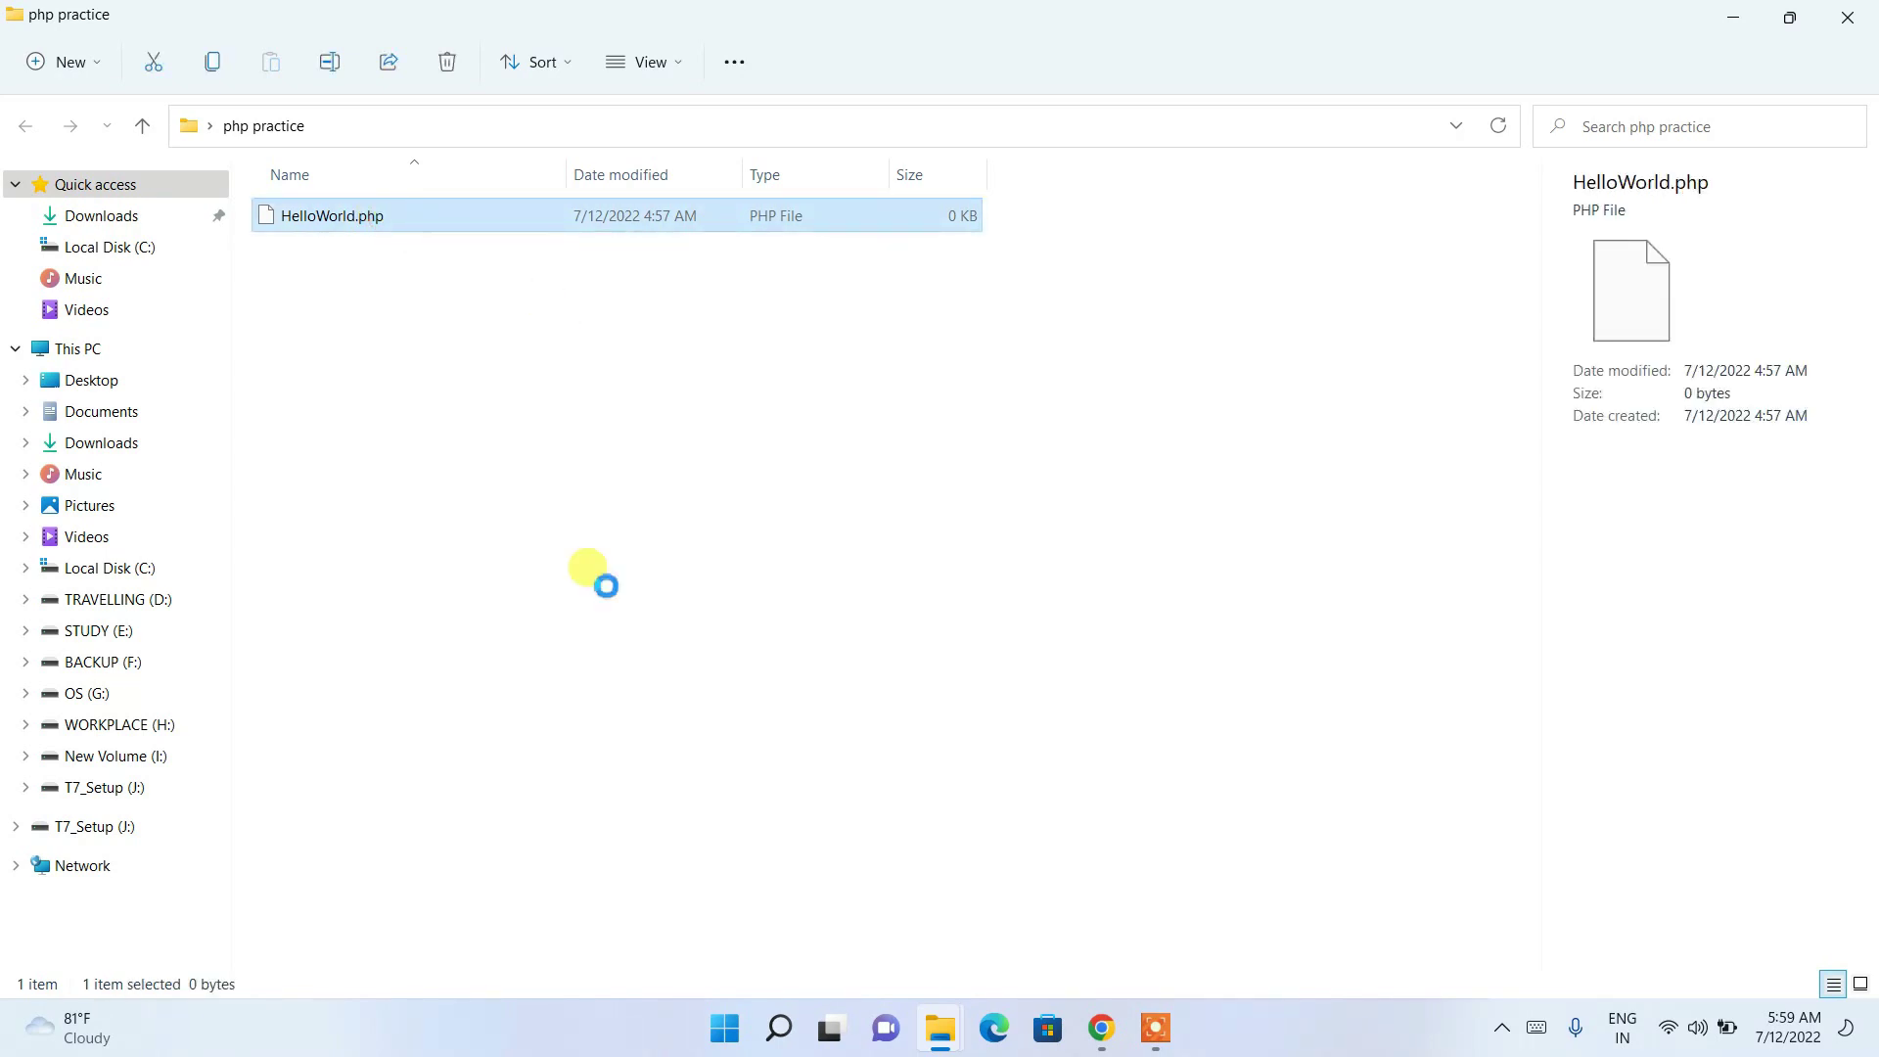
key("Menu")
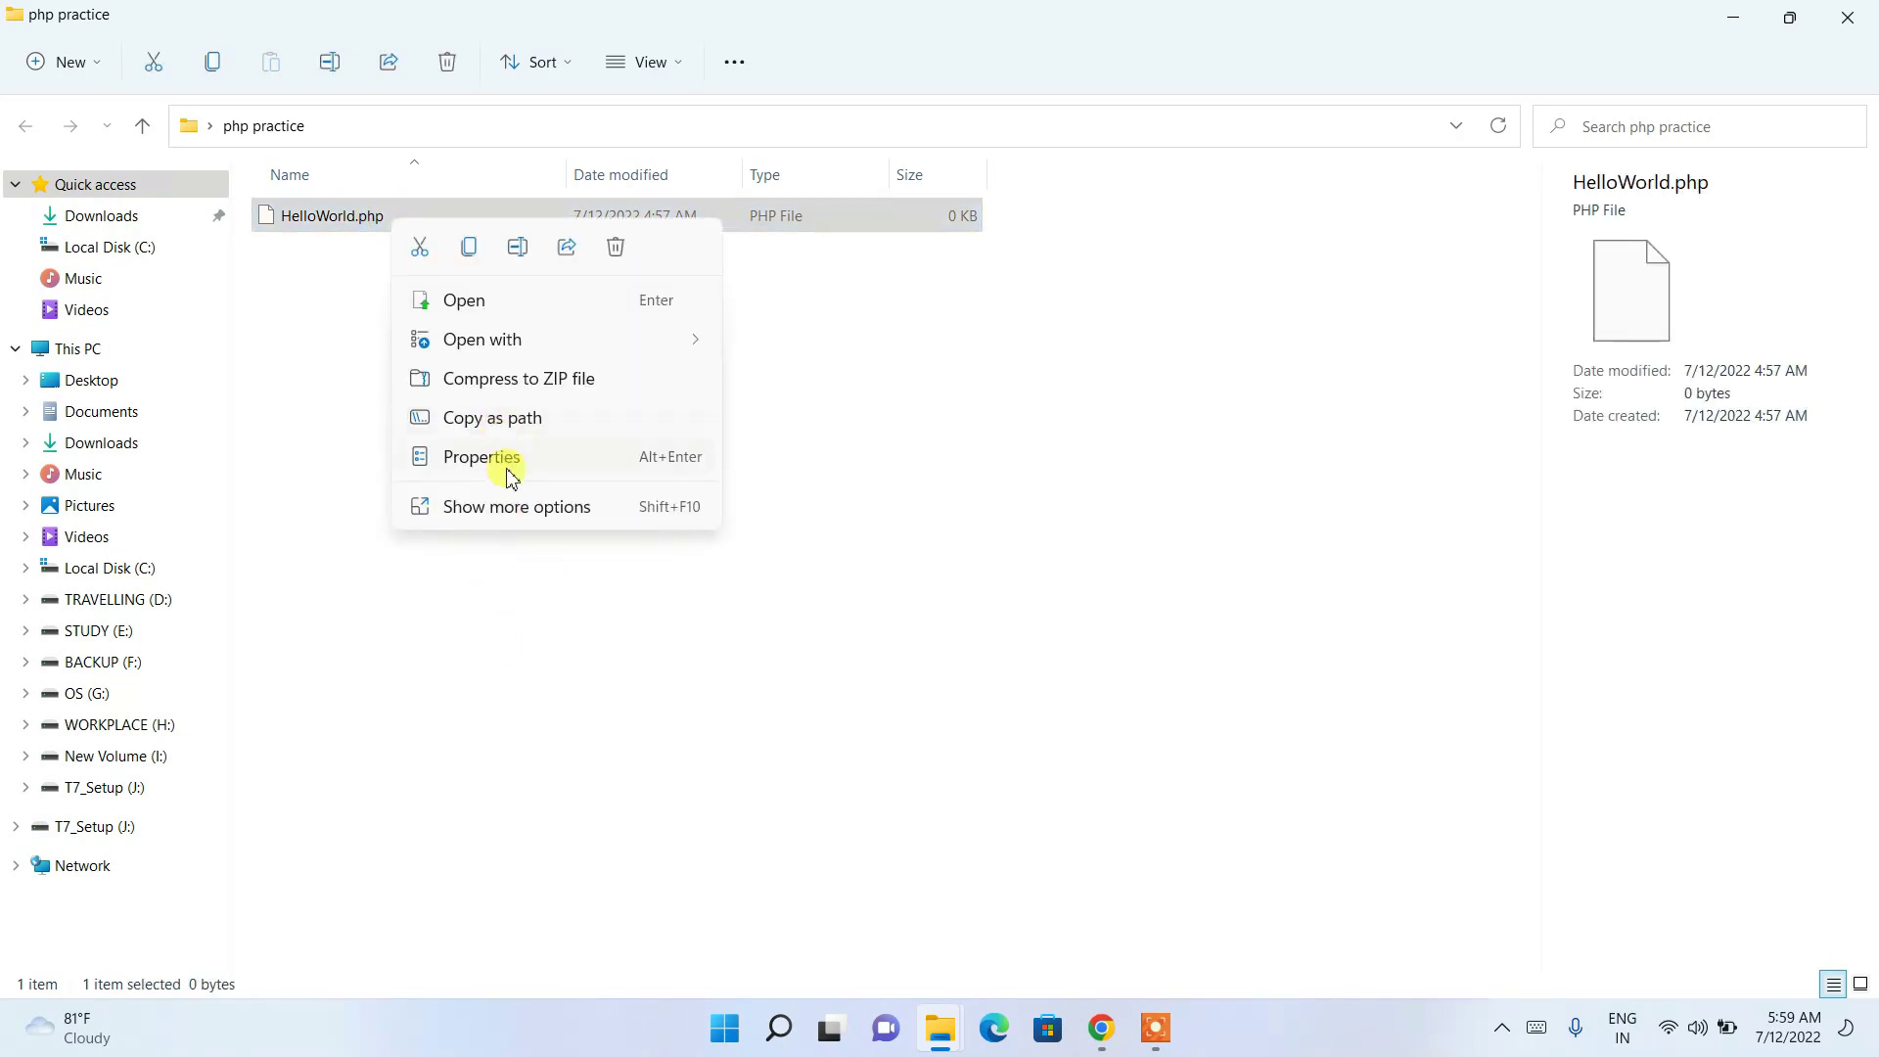
Step: Open HelloWorld.php in Notepad from the practice folder
mouse_move(575, 339)
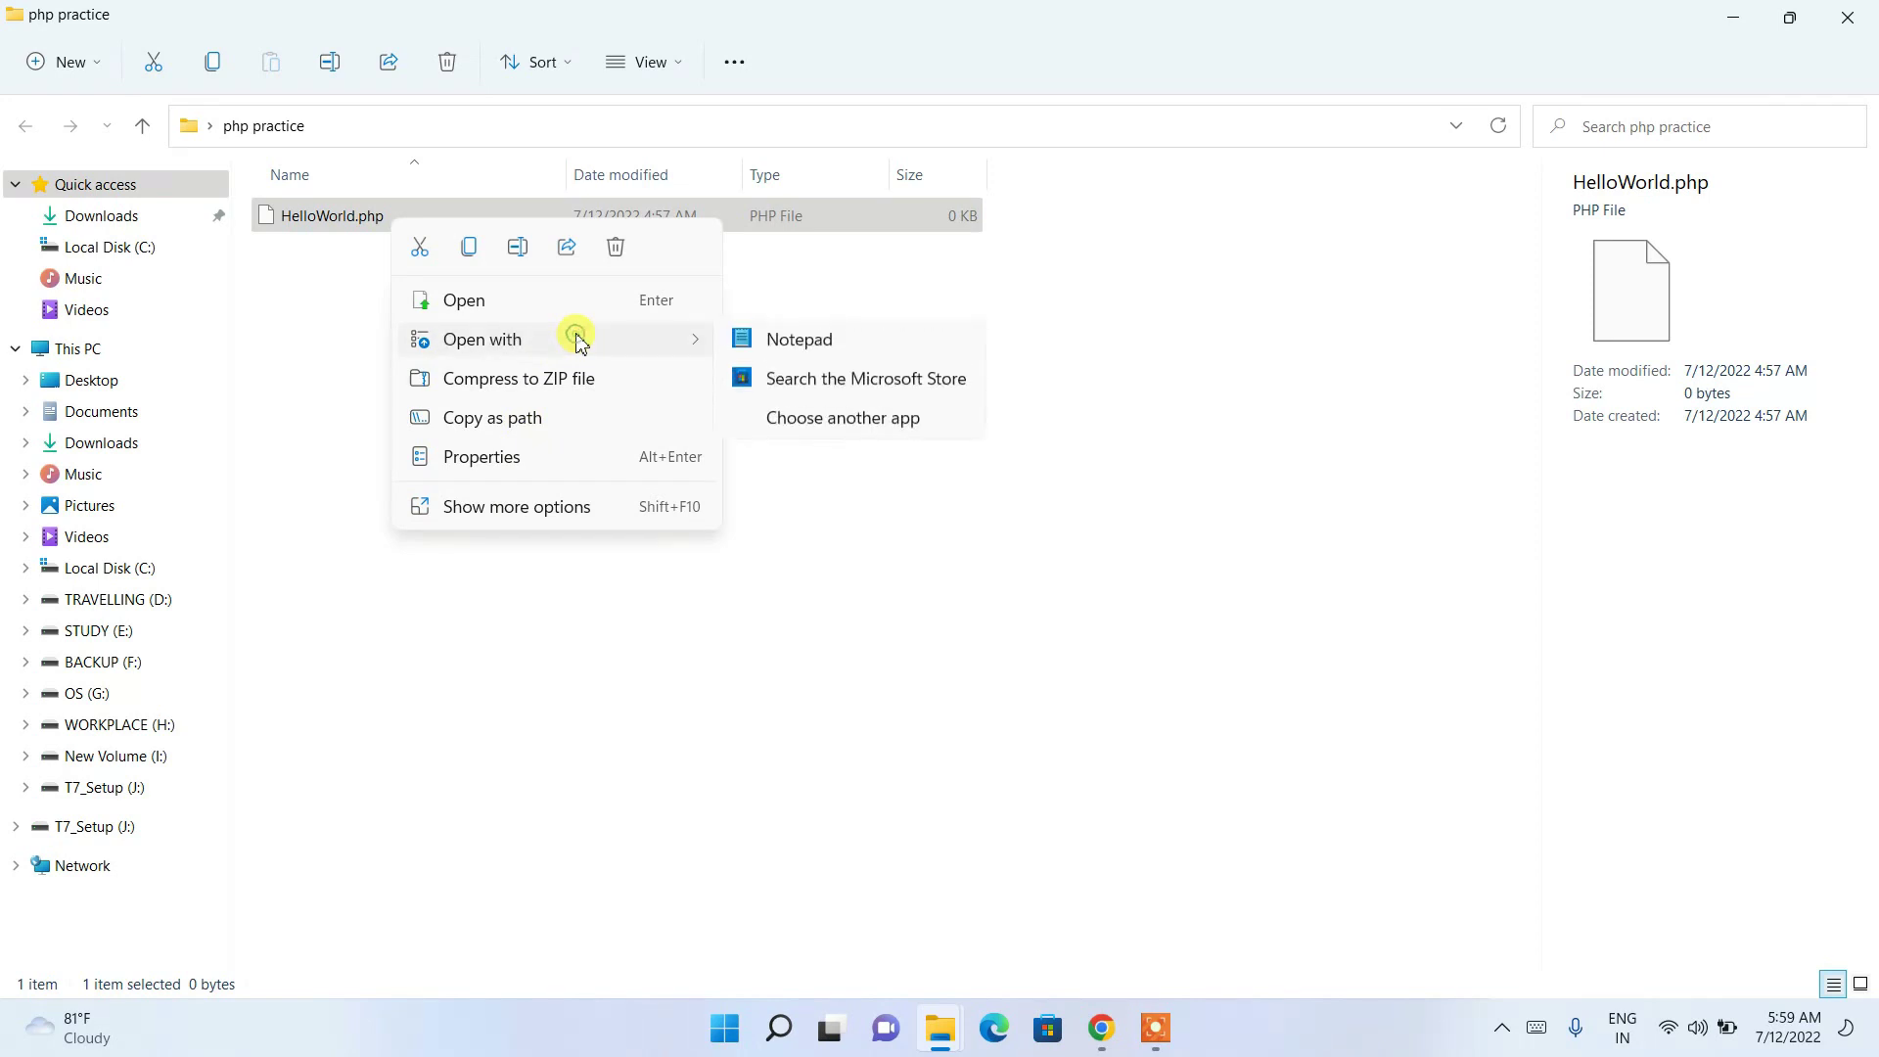
left_click(813, 343)
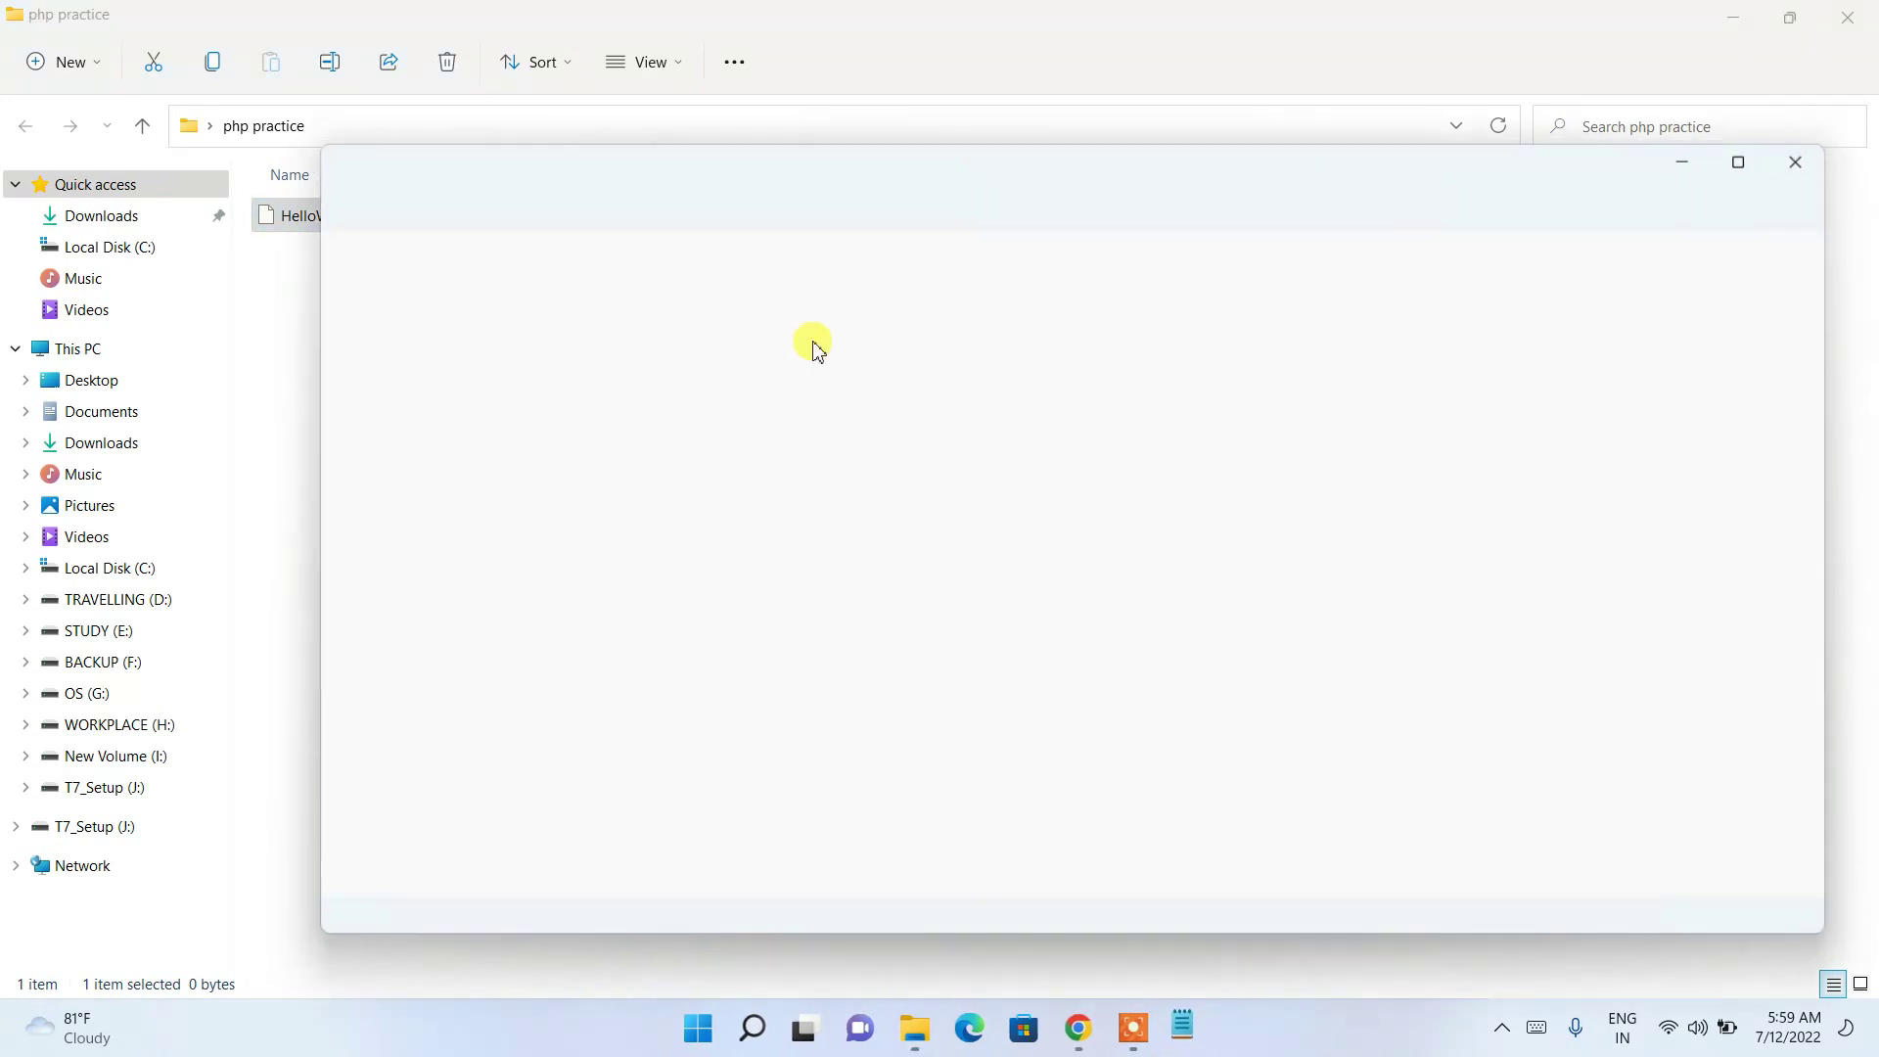
left_click_drag(491, 156, 560, 319)
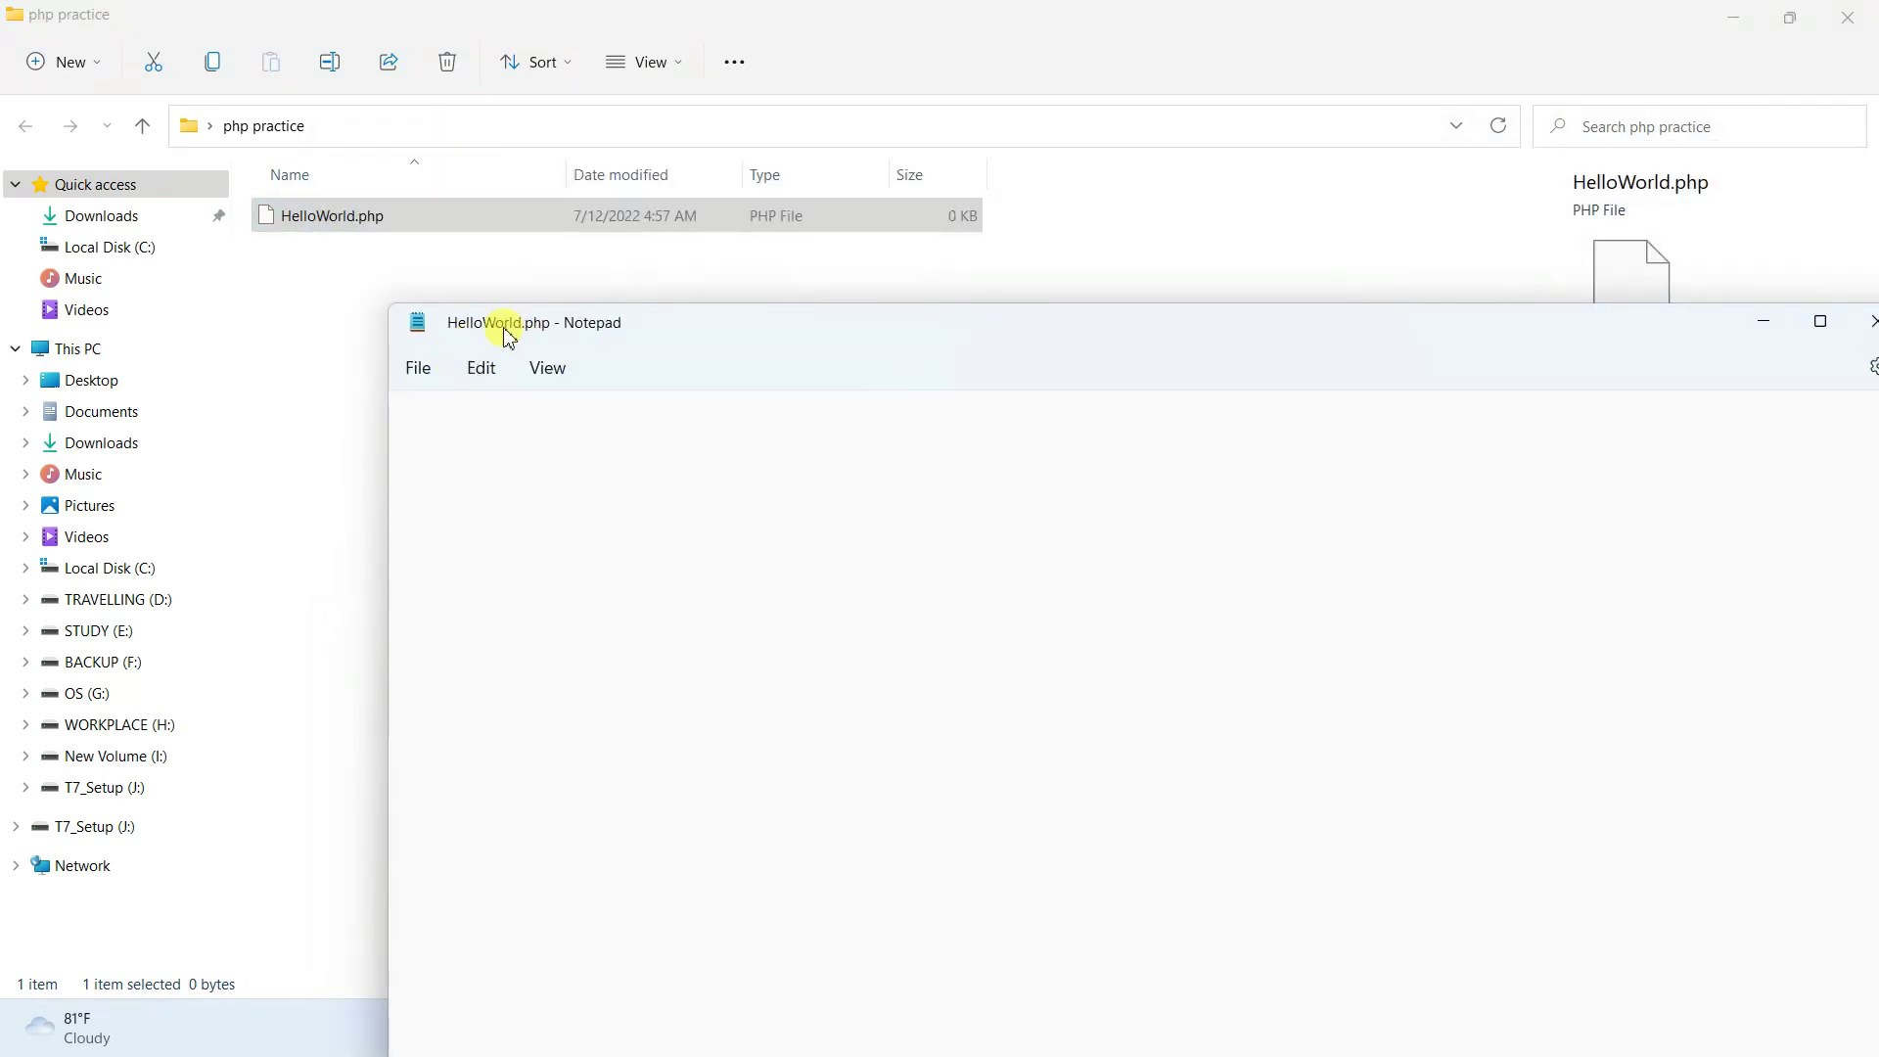
Step: Write the <?php echo "Hello World!!"; ?> script and save HelloWorld.php
type("<")
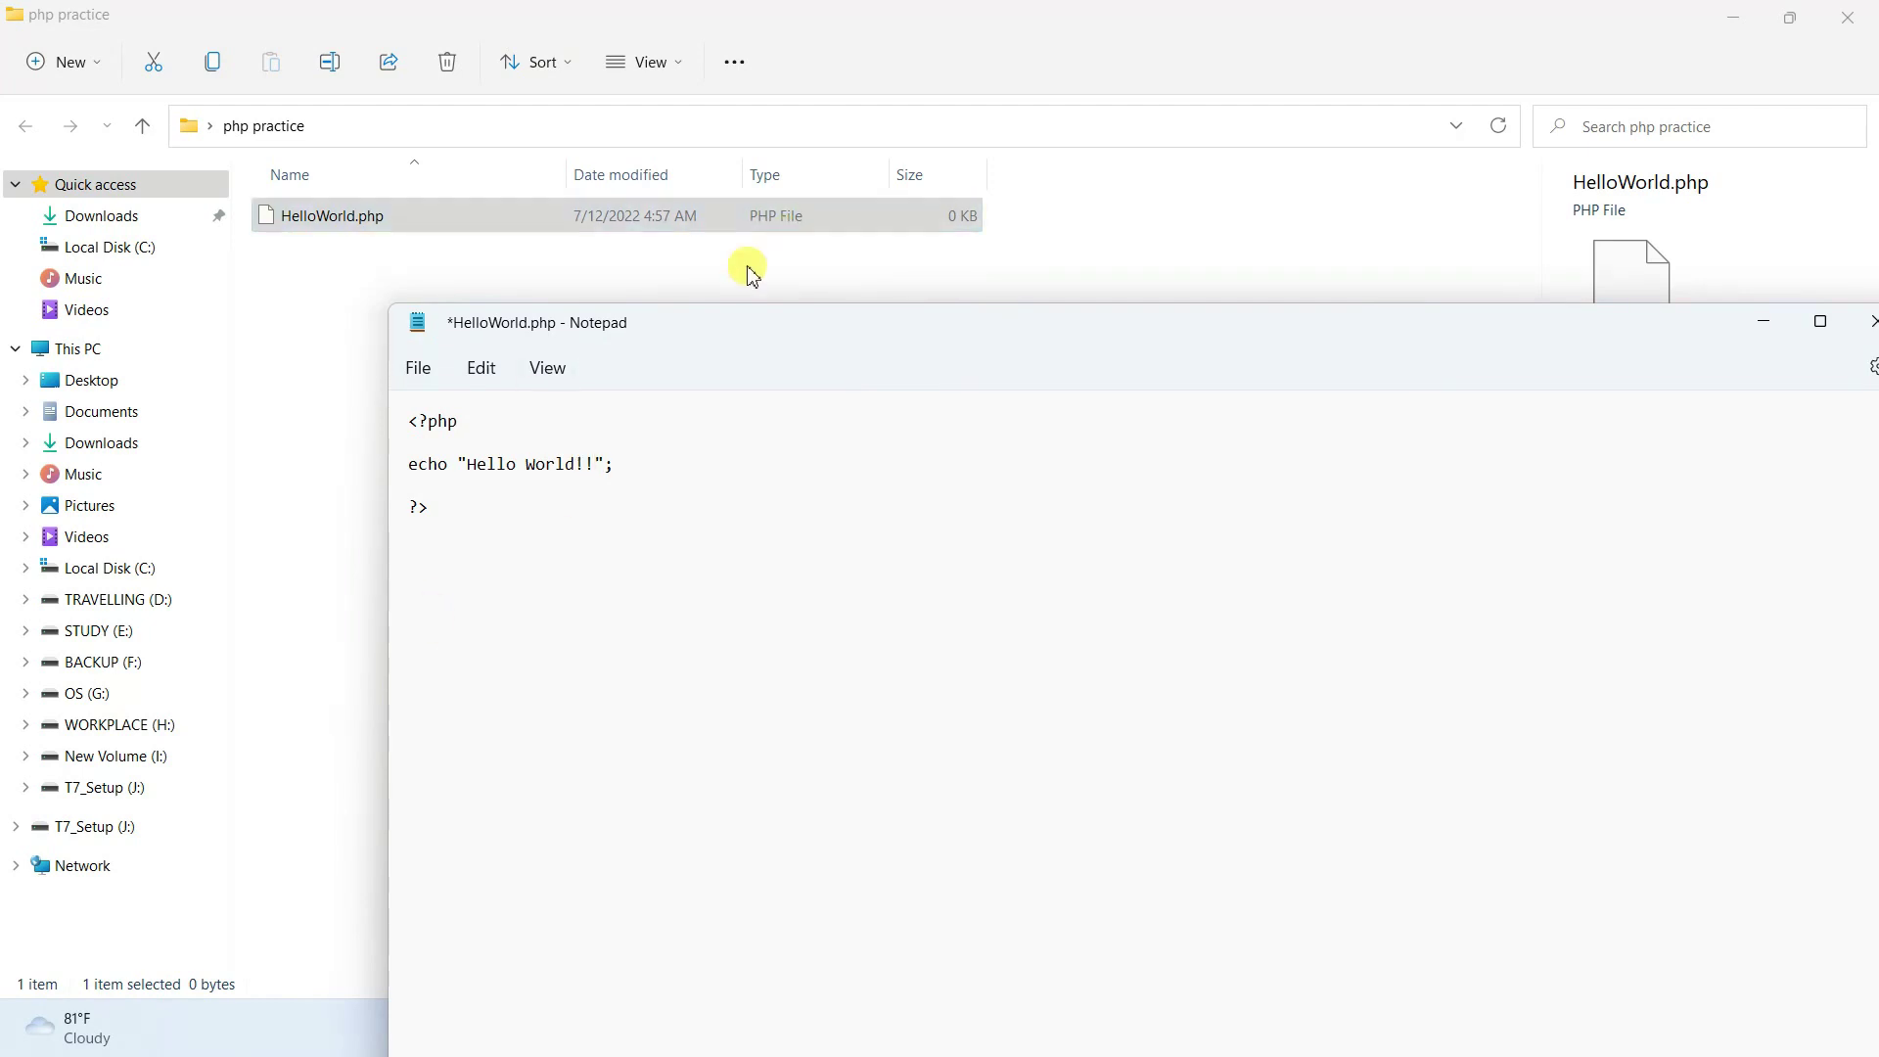
left_click(418, 369)
left_click(431, 529)
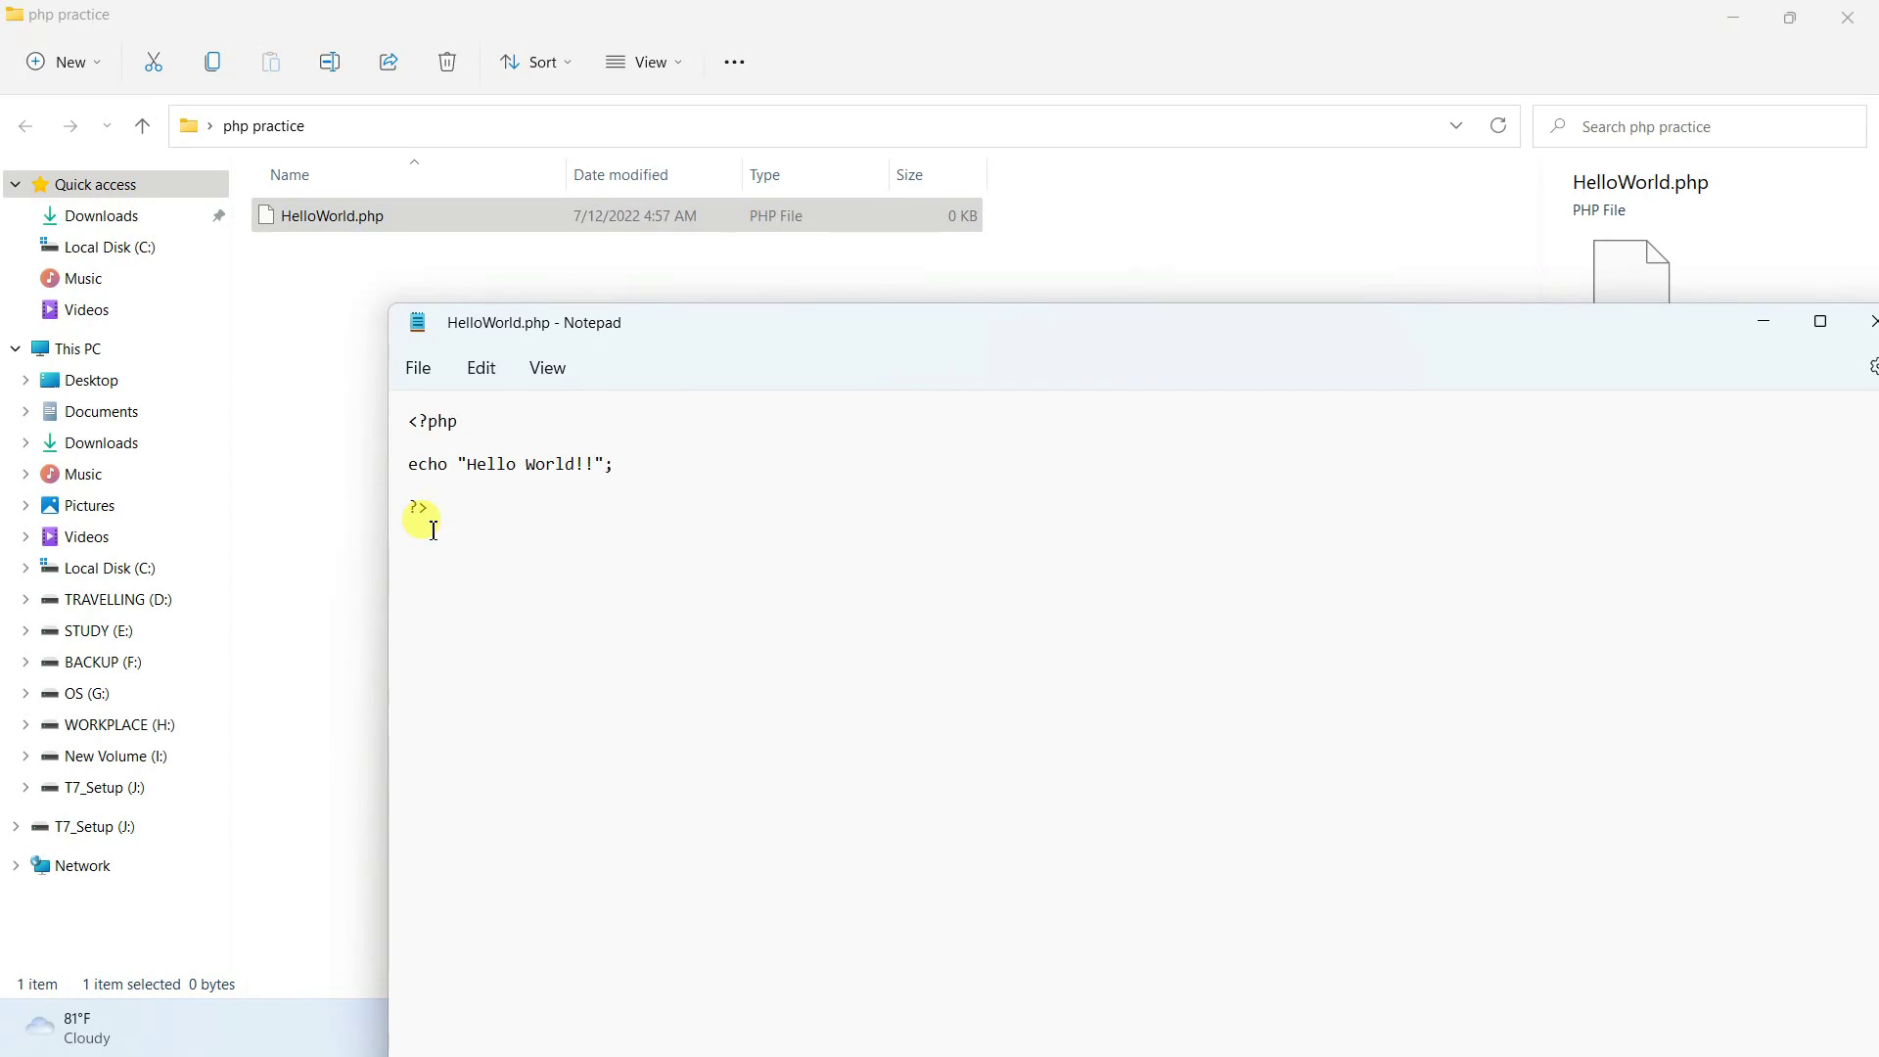
left_click(344, 361)
Step: Launch Command Prompt in the php practice folder via cmd in the address bar
left_click(424, 119)
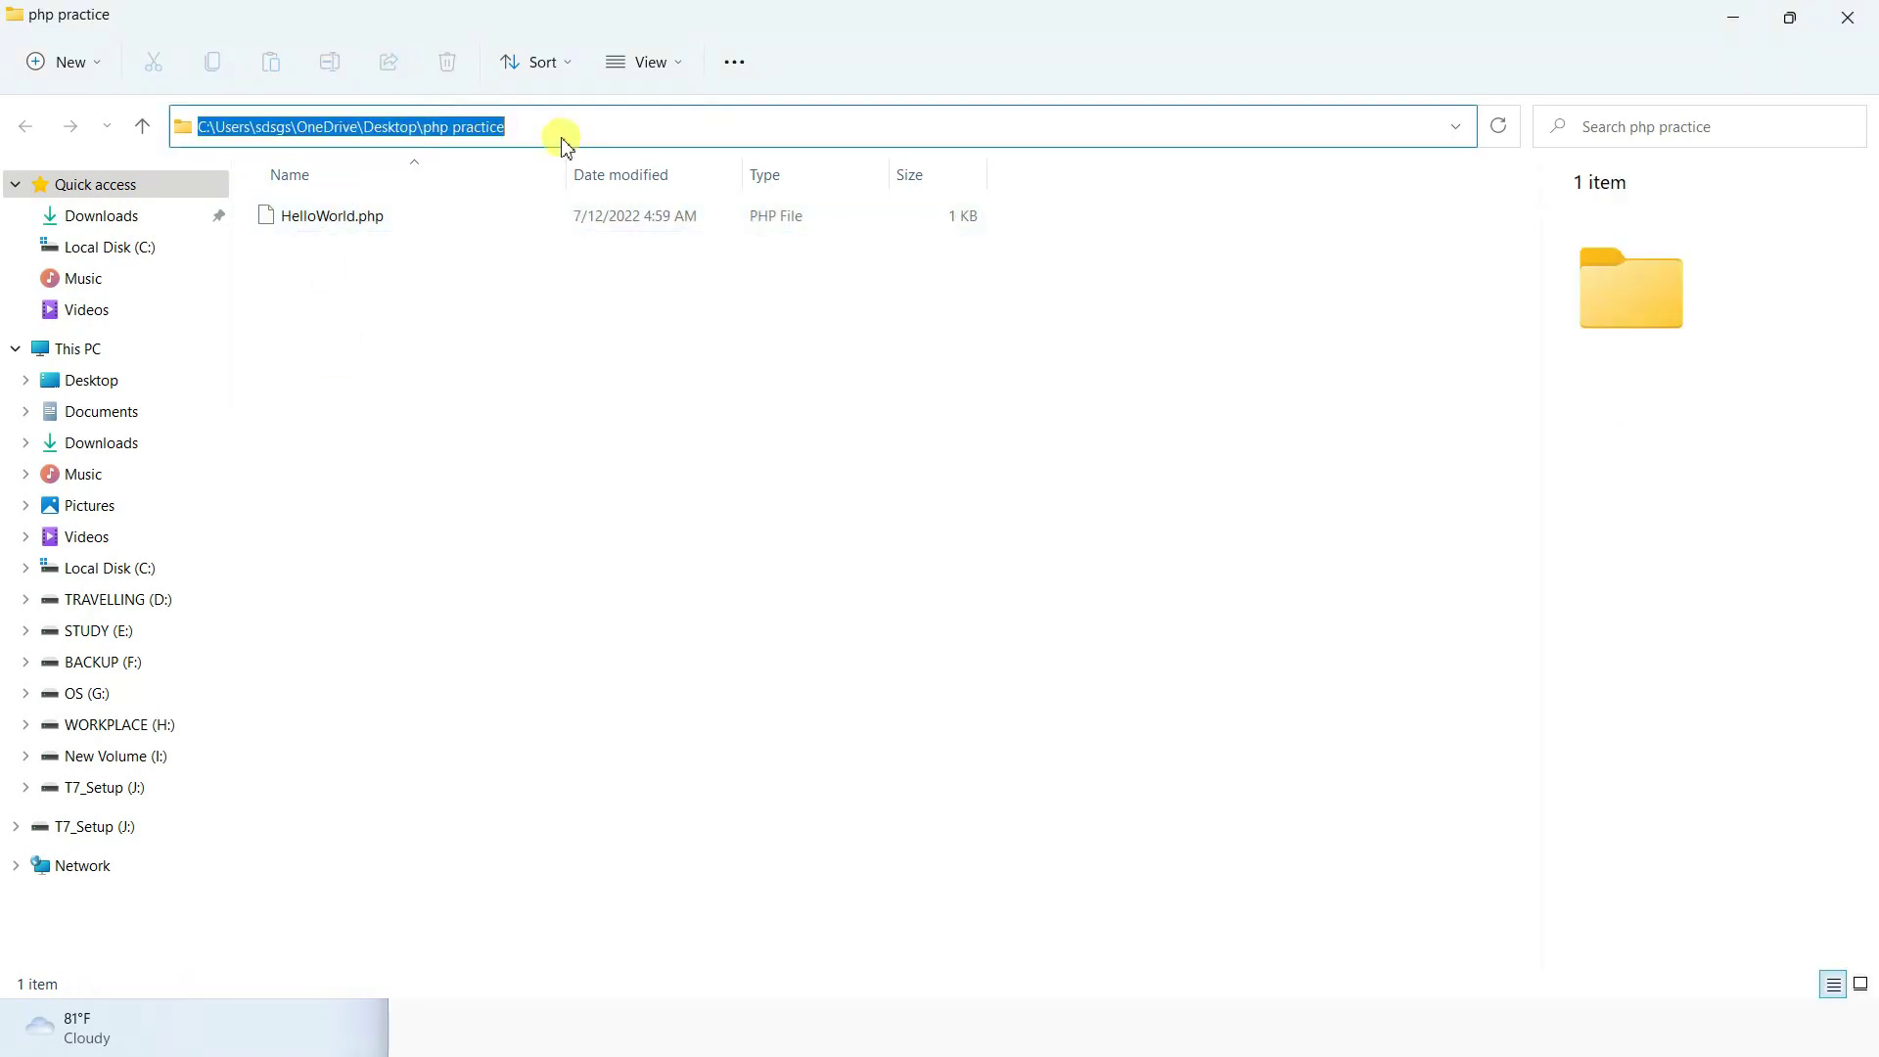
type("cmd")
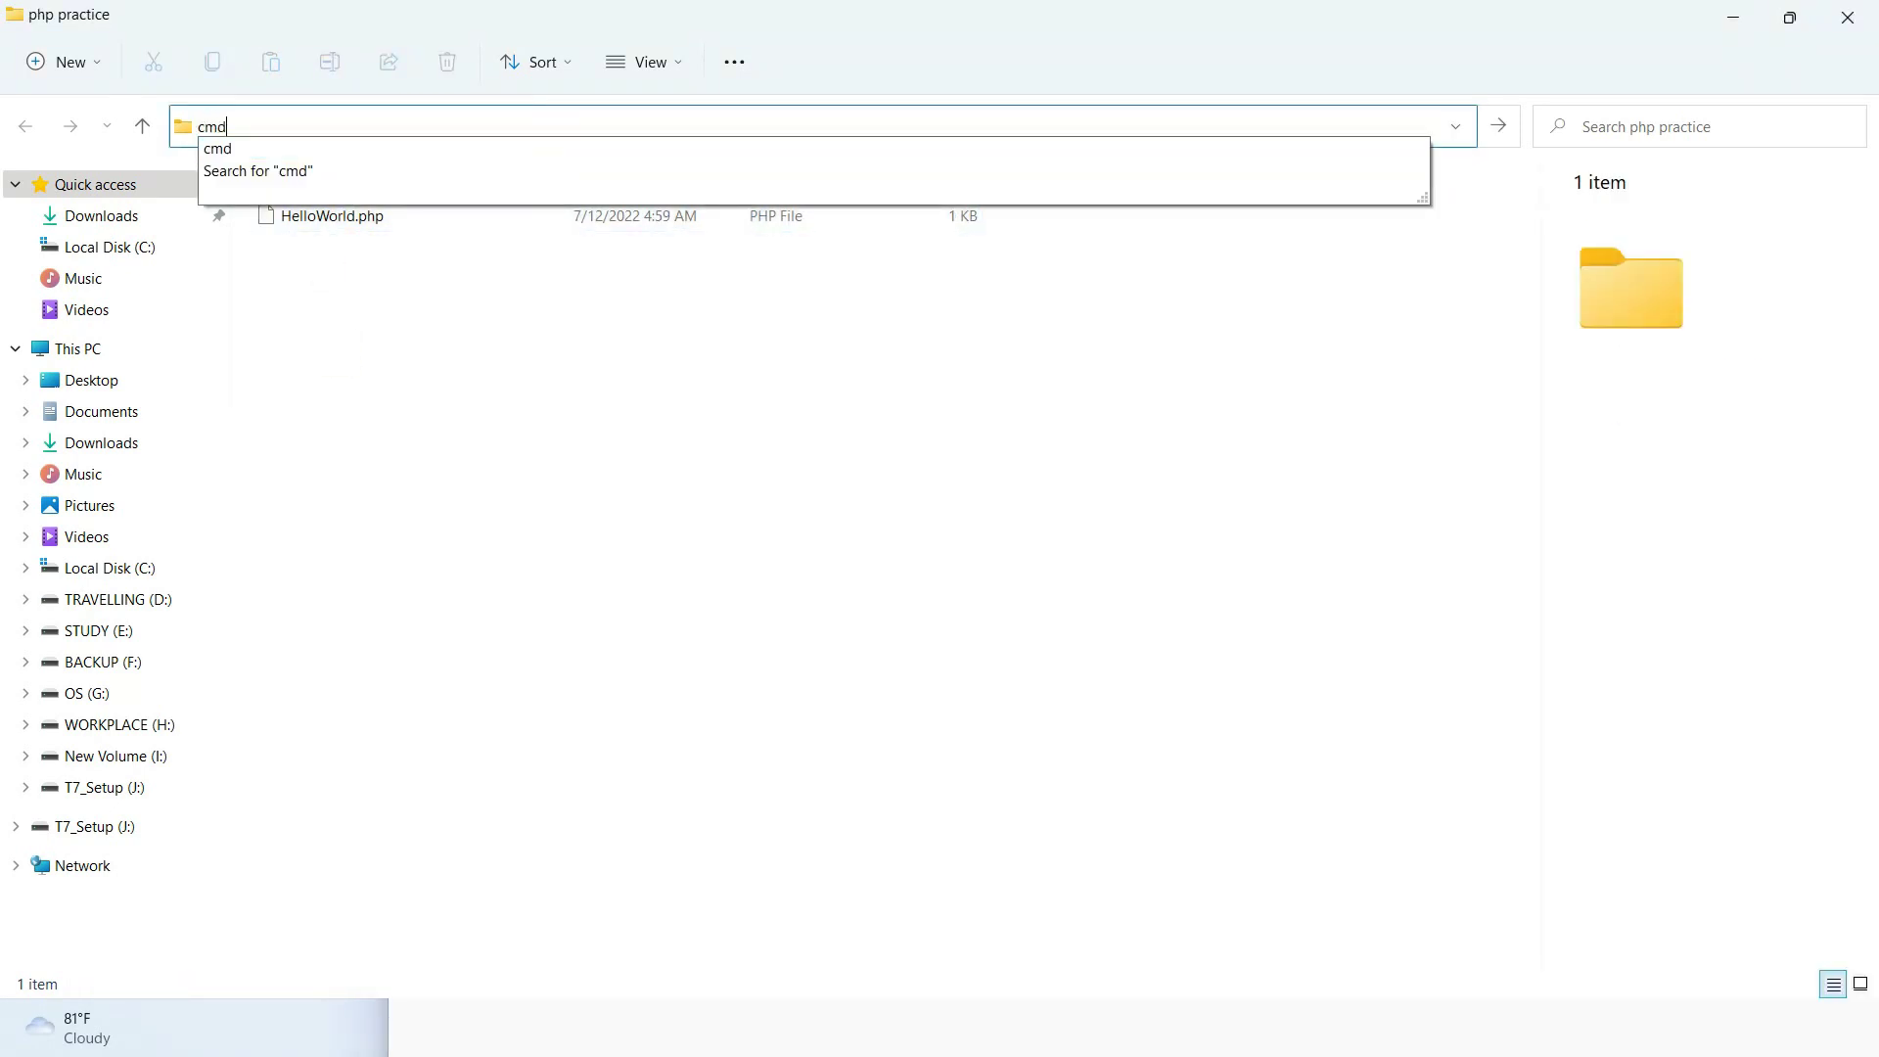
key("Return")
left_click_drag(520, 146, 688, 369)
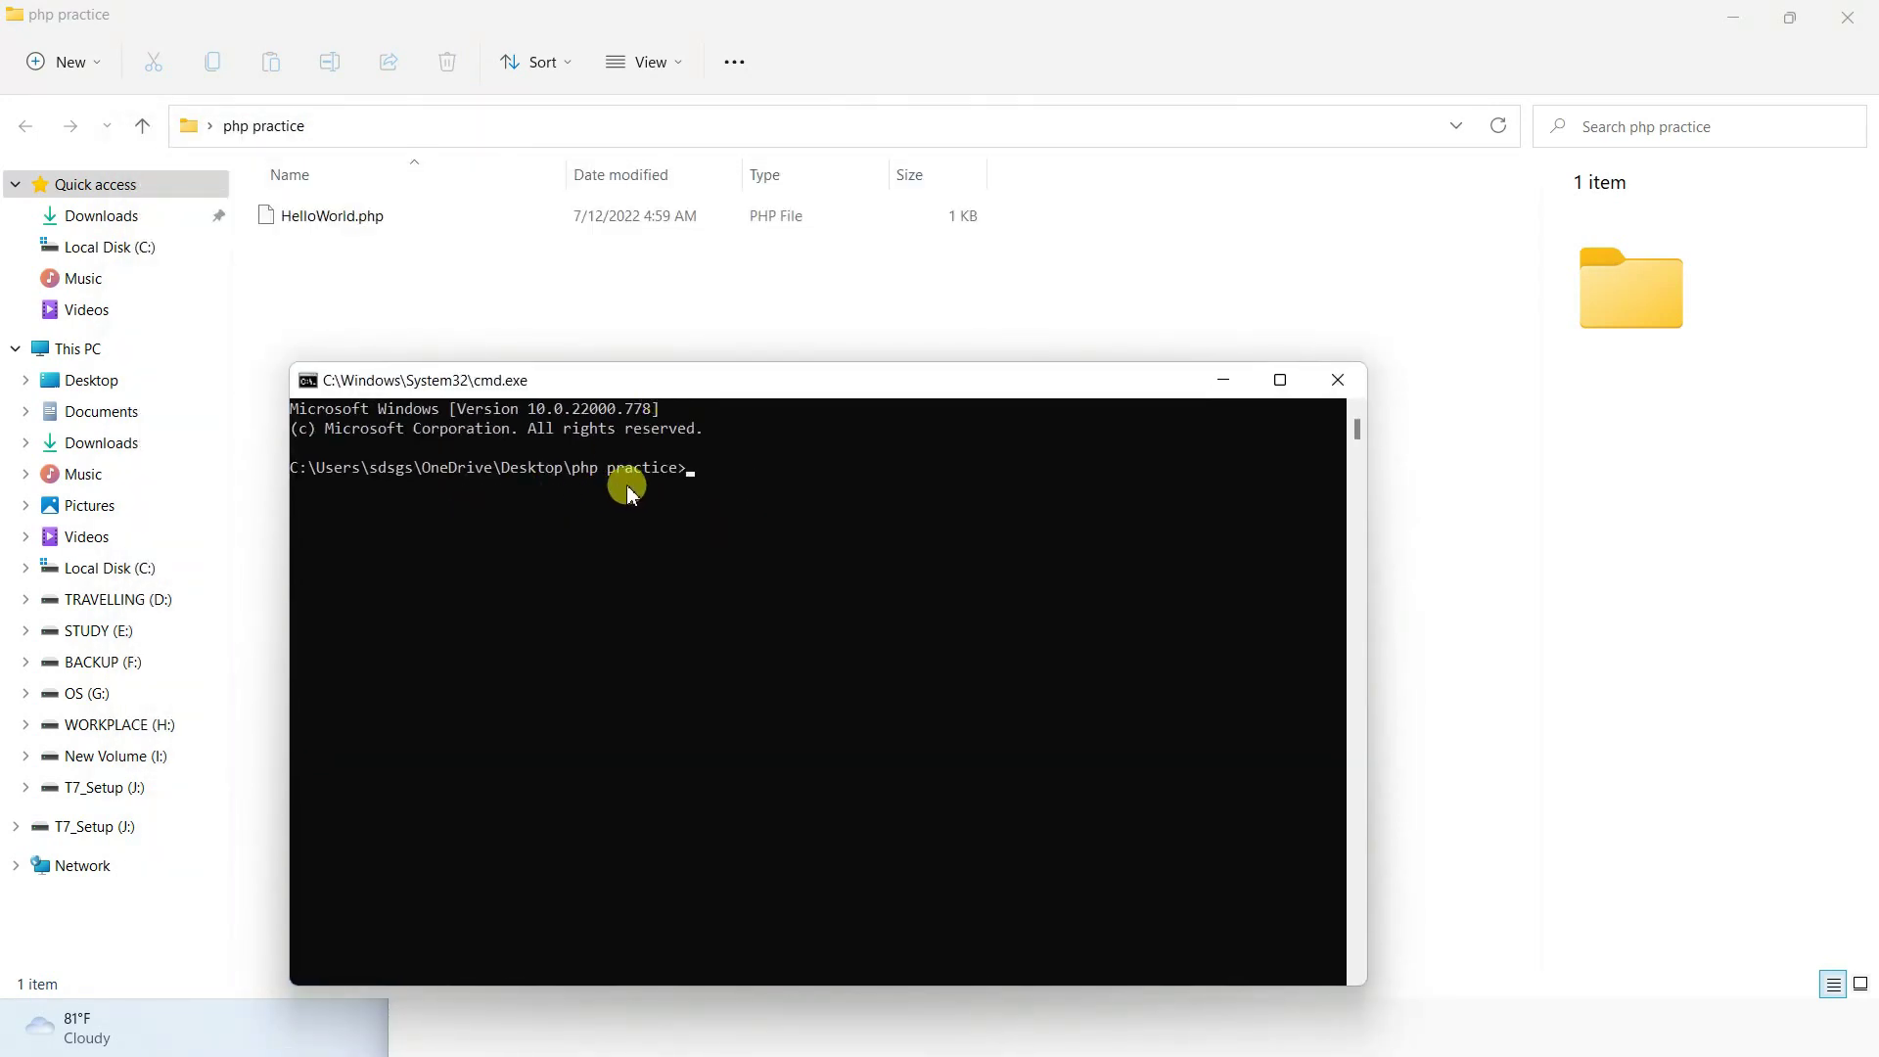
Step: Run php HelloWorld.php, which prints Hello World!!
type("php ")
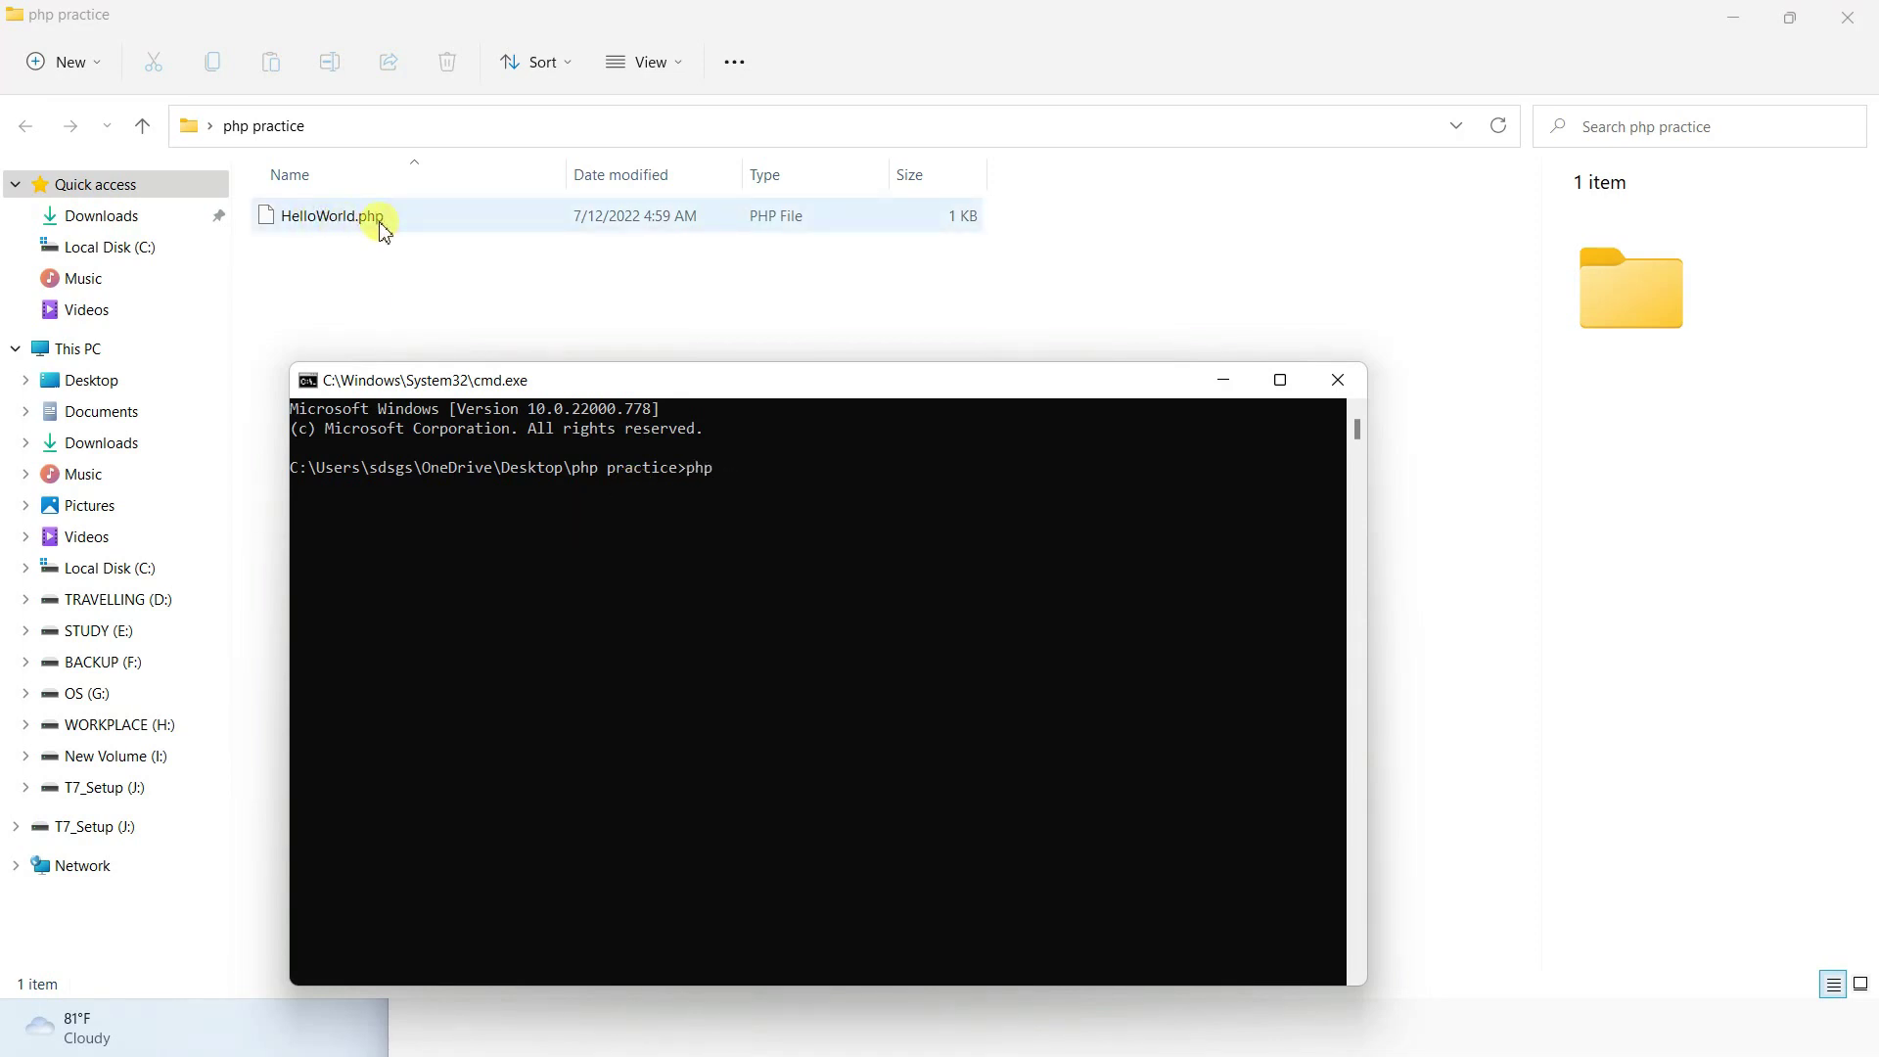
type("HelloWorld.php")
key("Return")
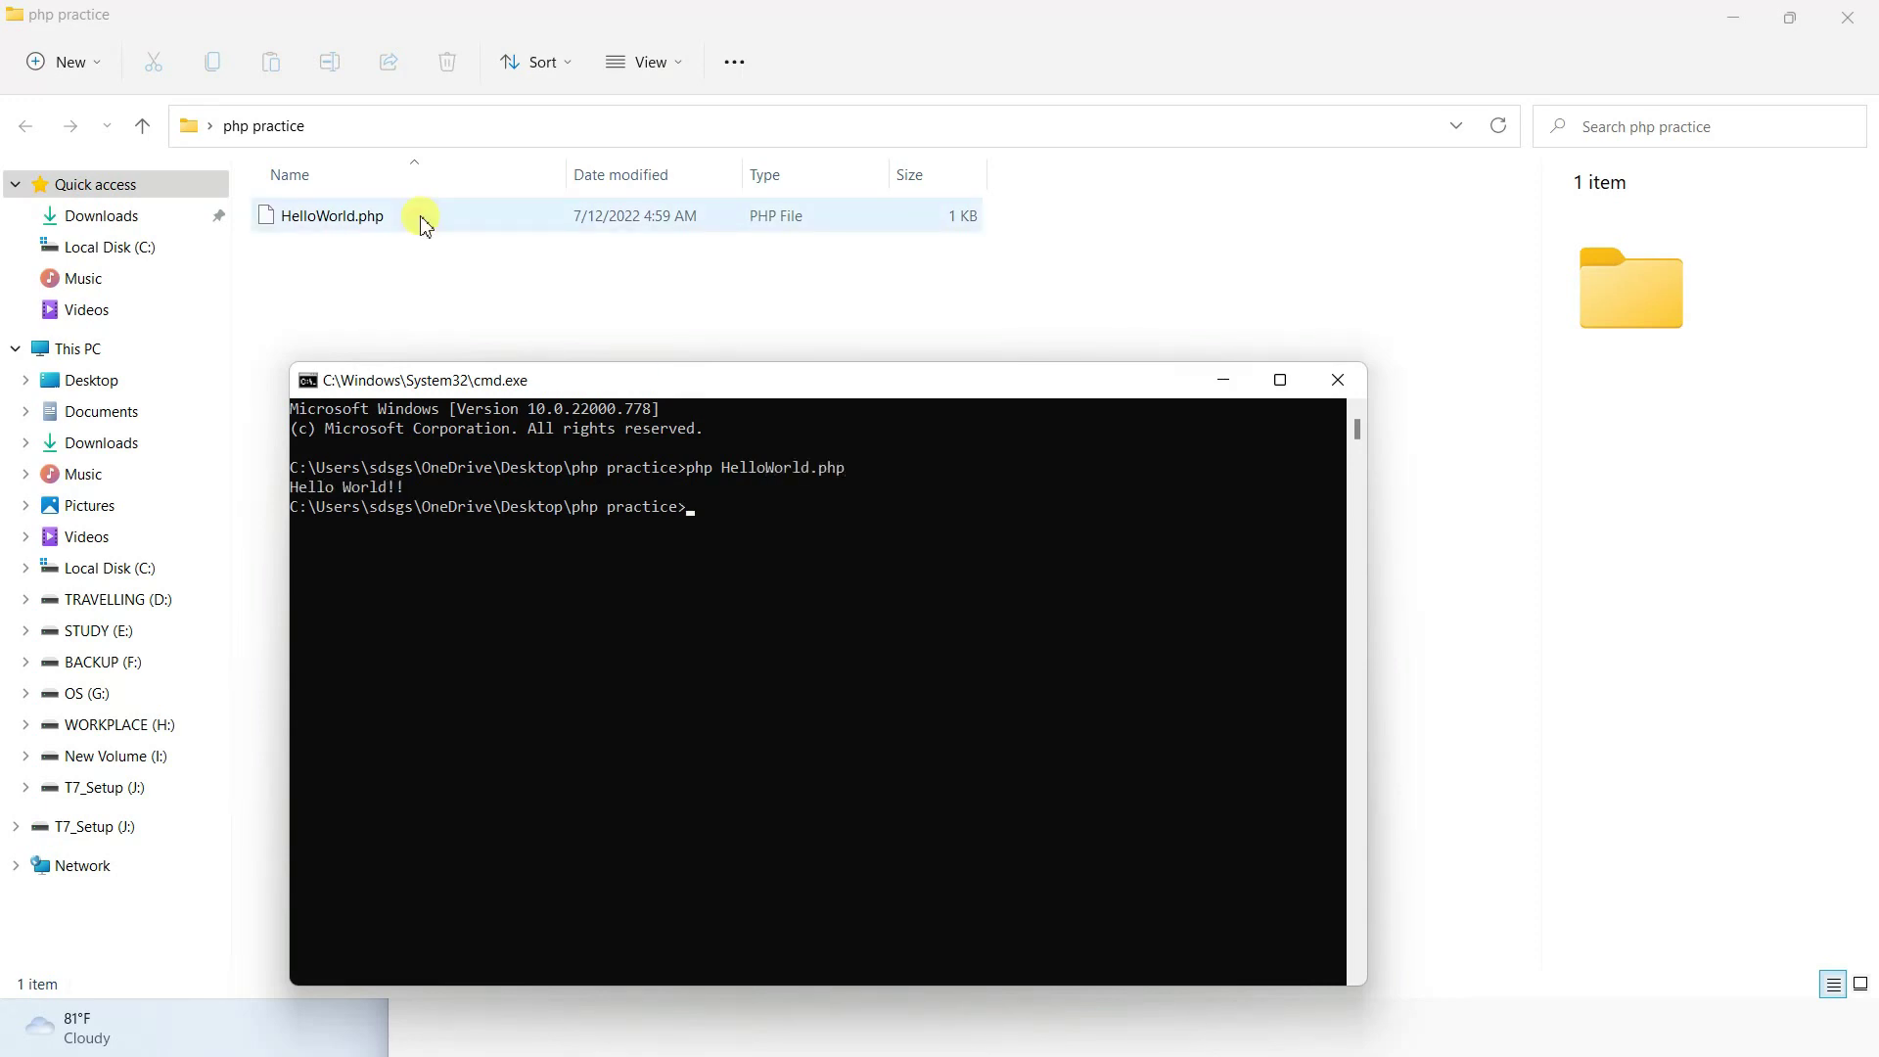
left_click_drag(410, 489, 287, 488)
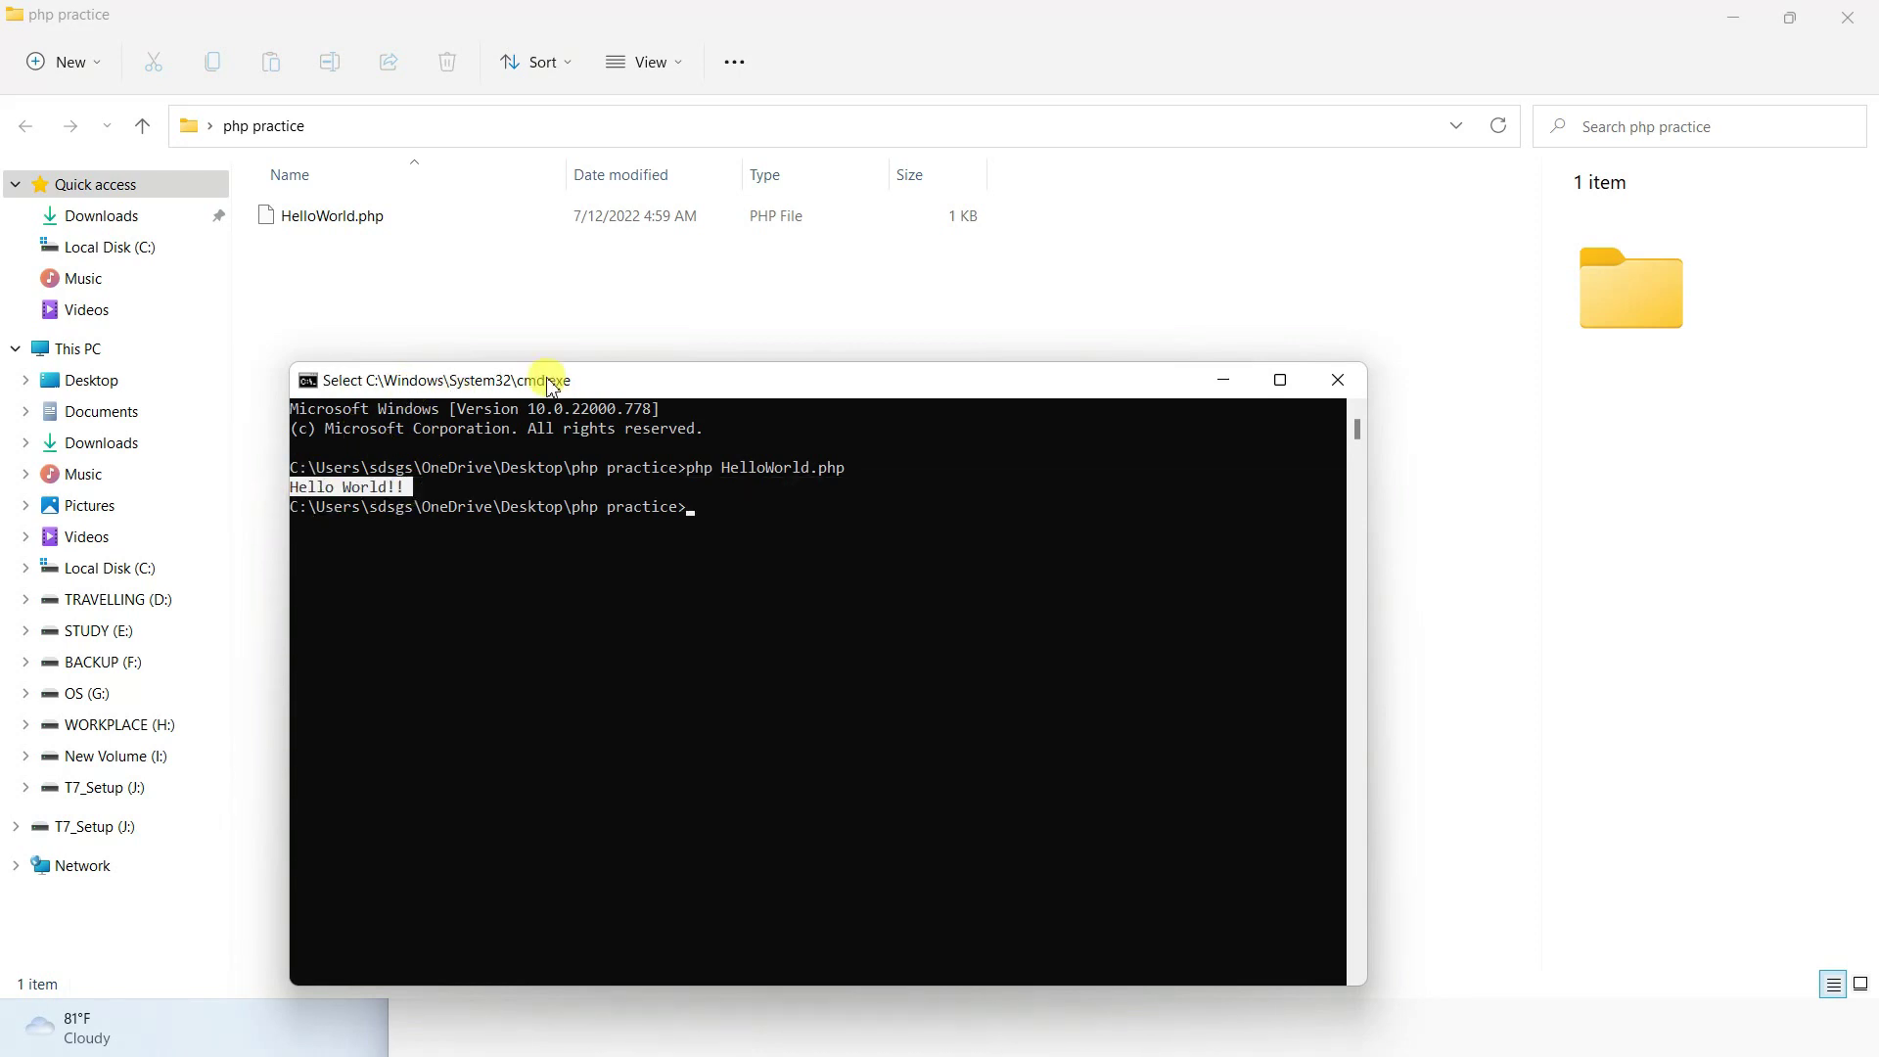
left_click_drag(578, 387, 797, 211)
Step: Replace World with Everyone in HelloWorld.php's echo line and save the script
left_click(466, 1032)
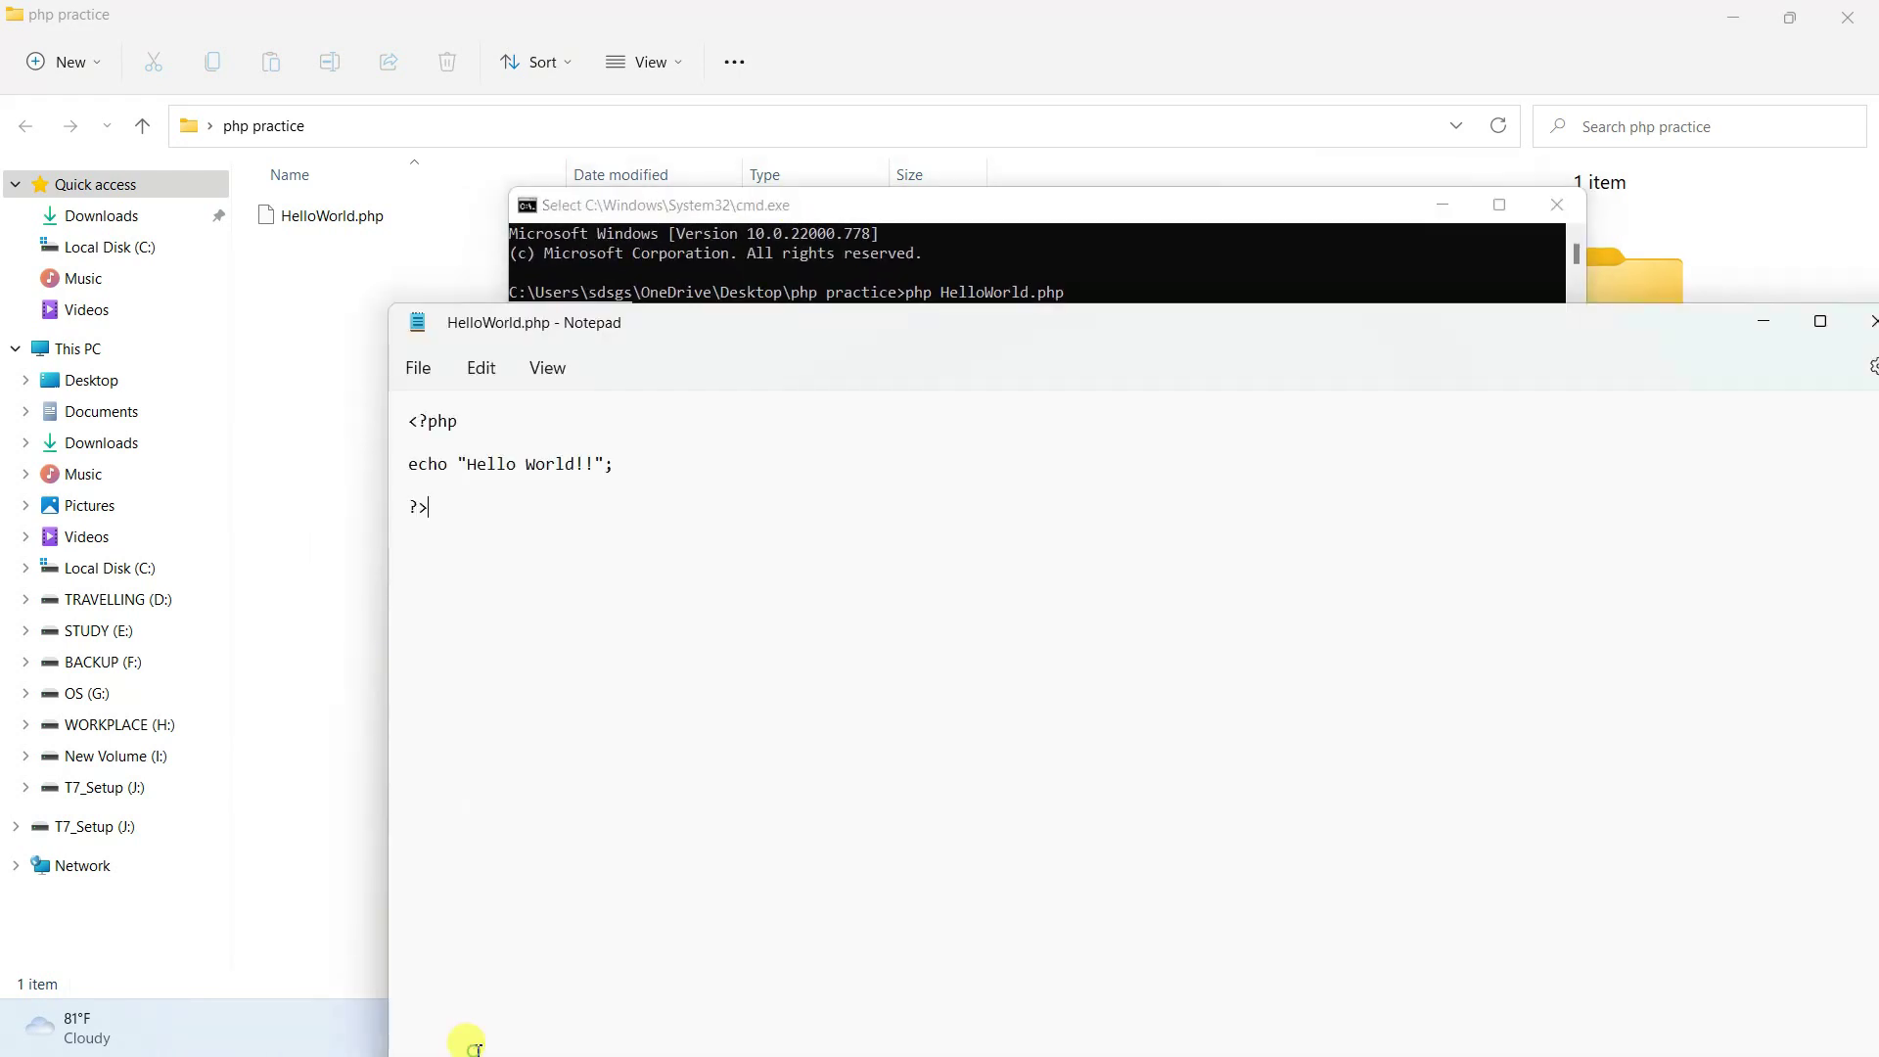
left_click_drag(698, 310, 737, 349)
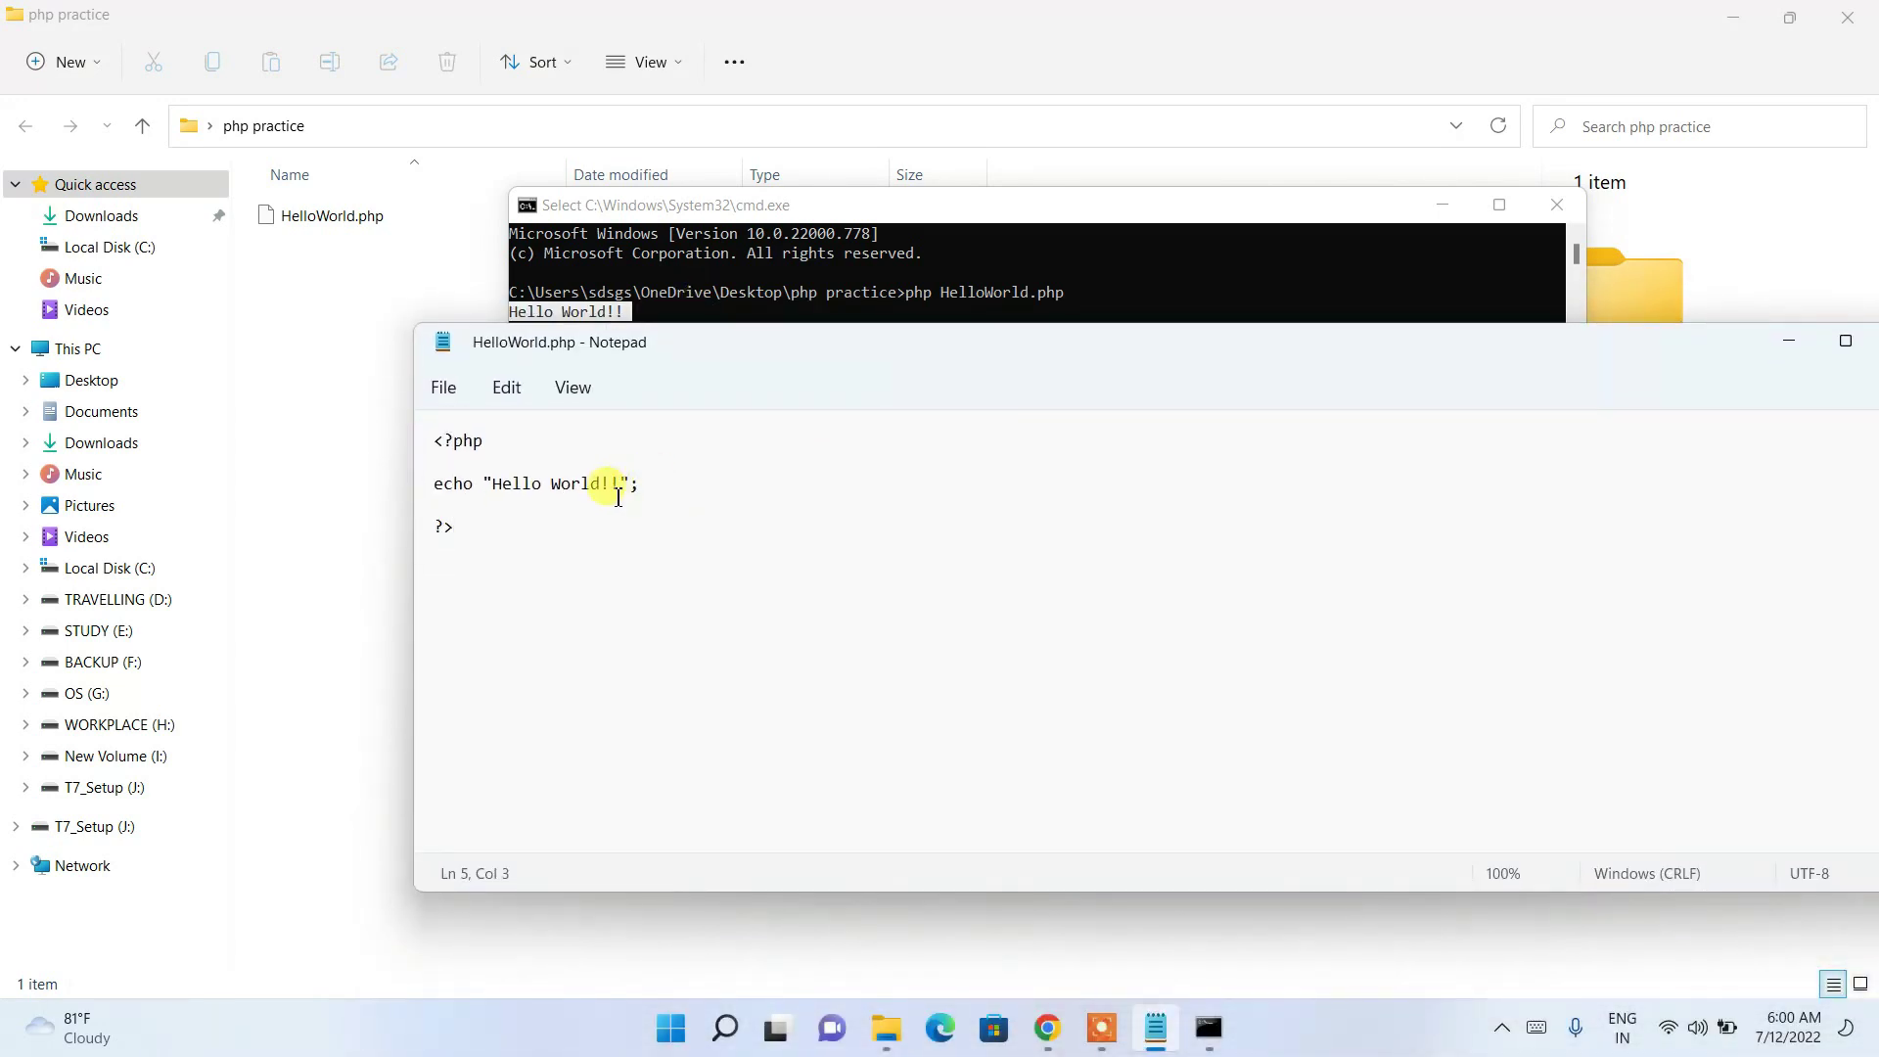
left_click_drag(604, 487, 551, 484)
type("Everyone")
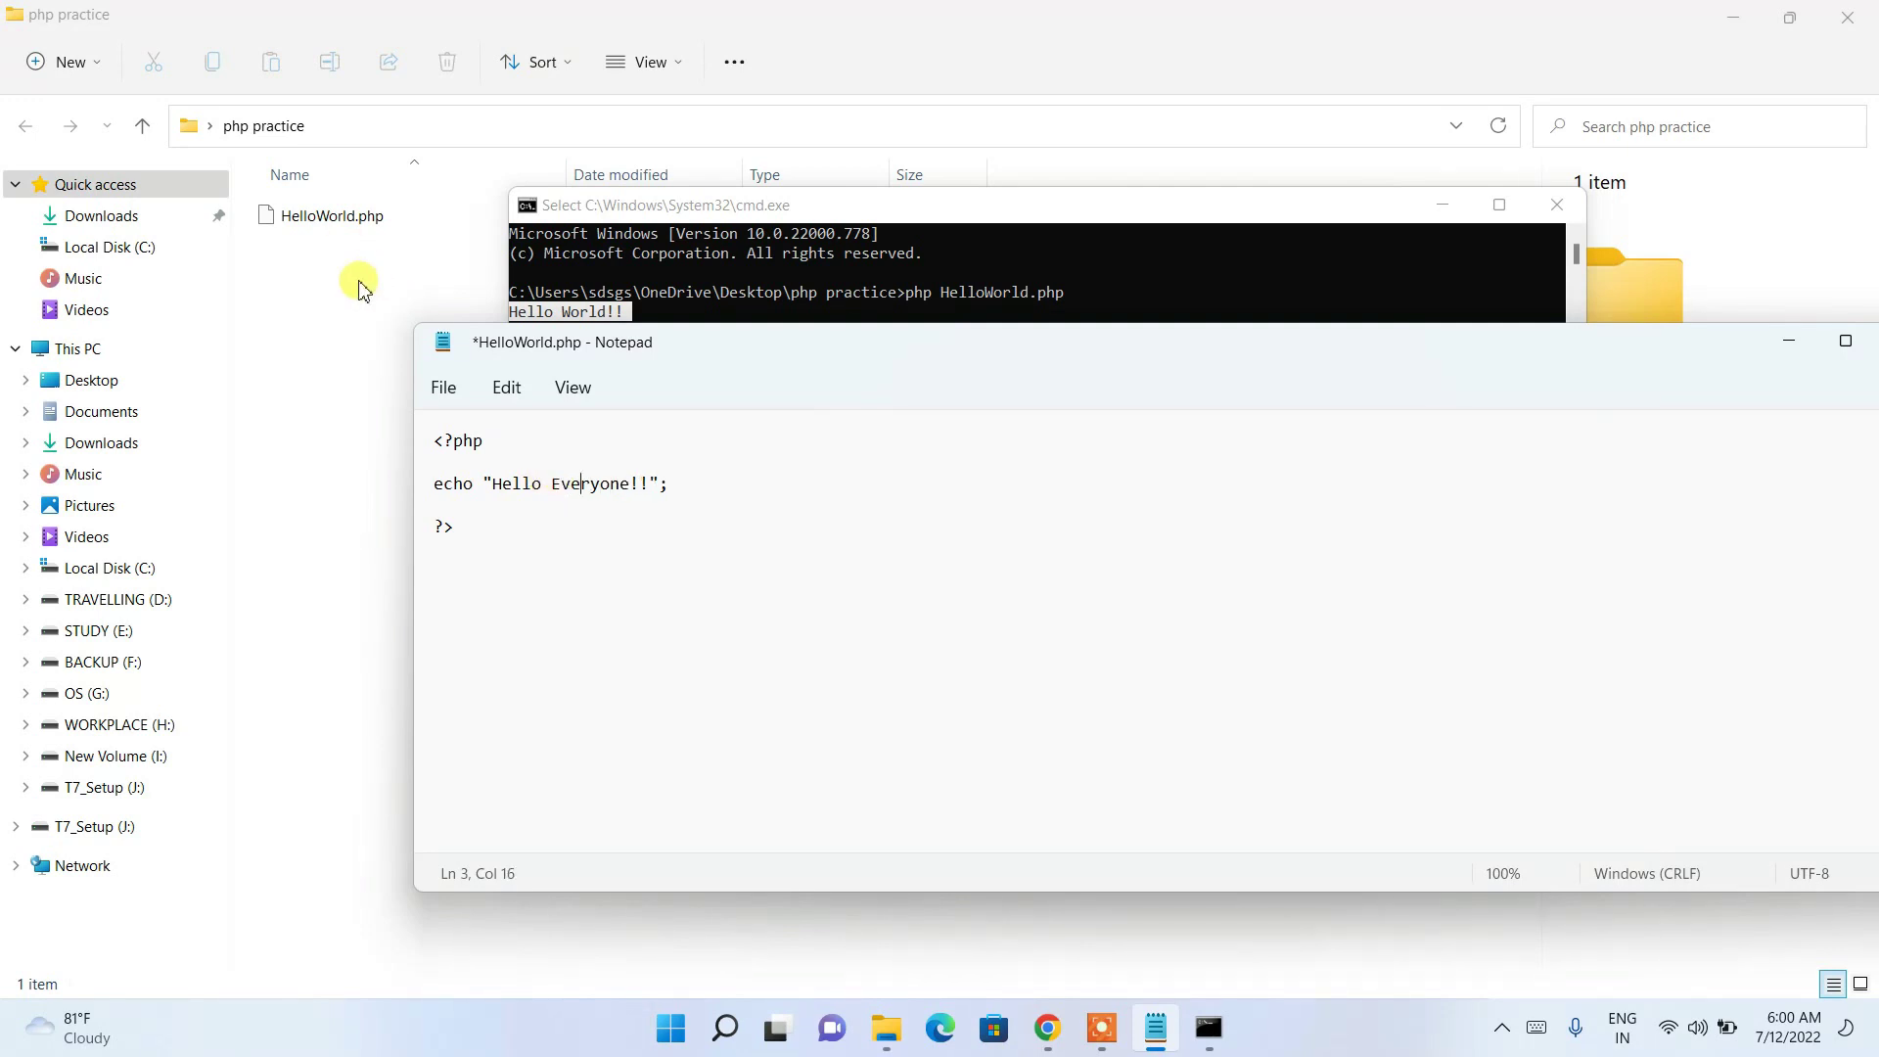
left_click(445, 388)
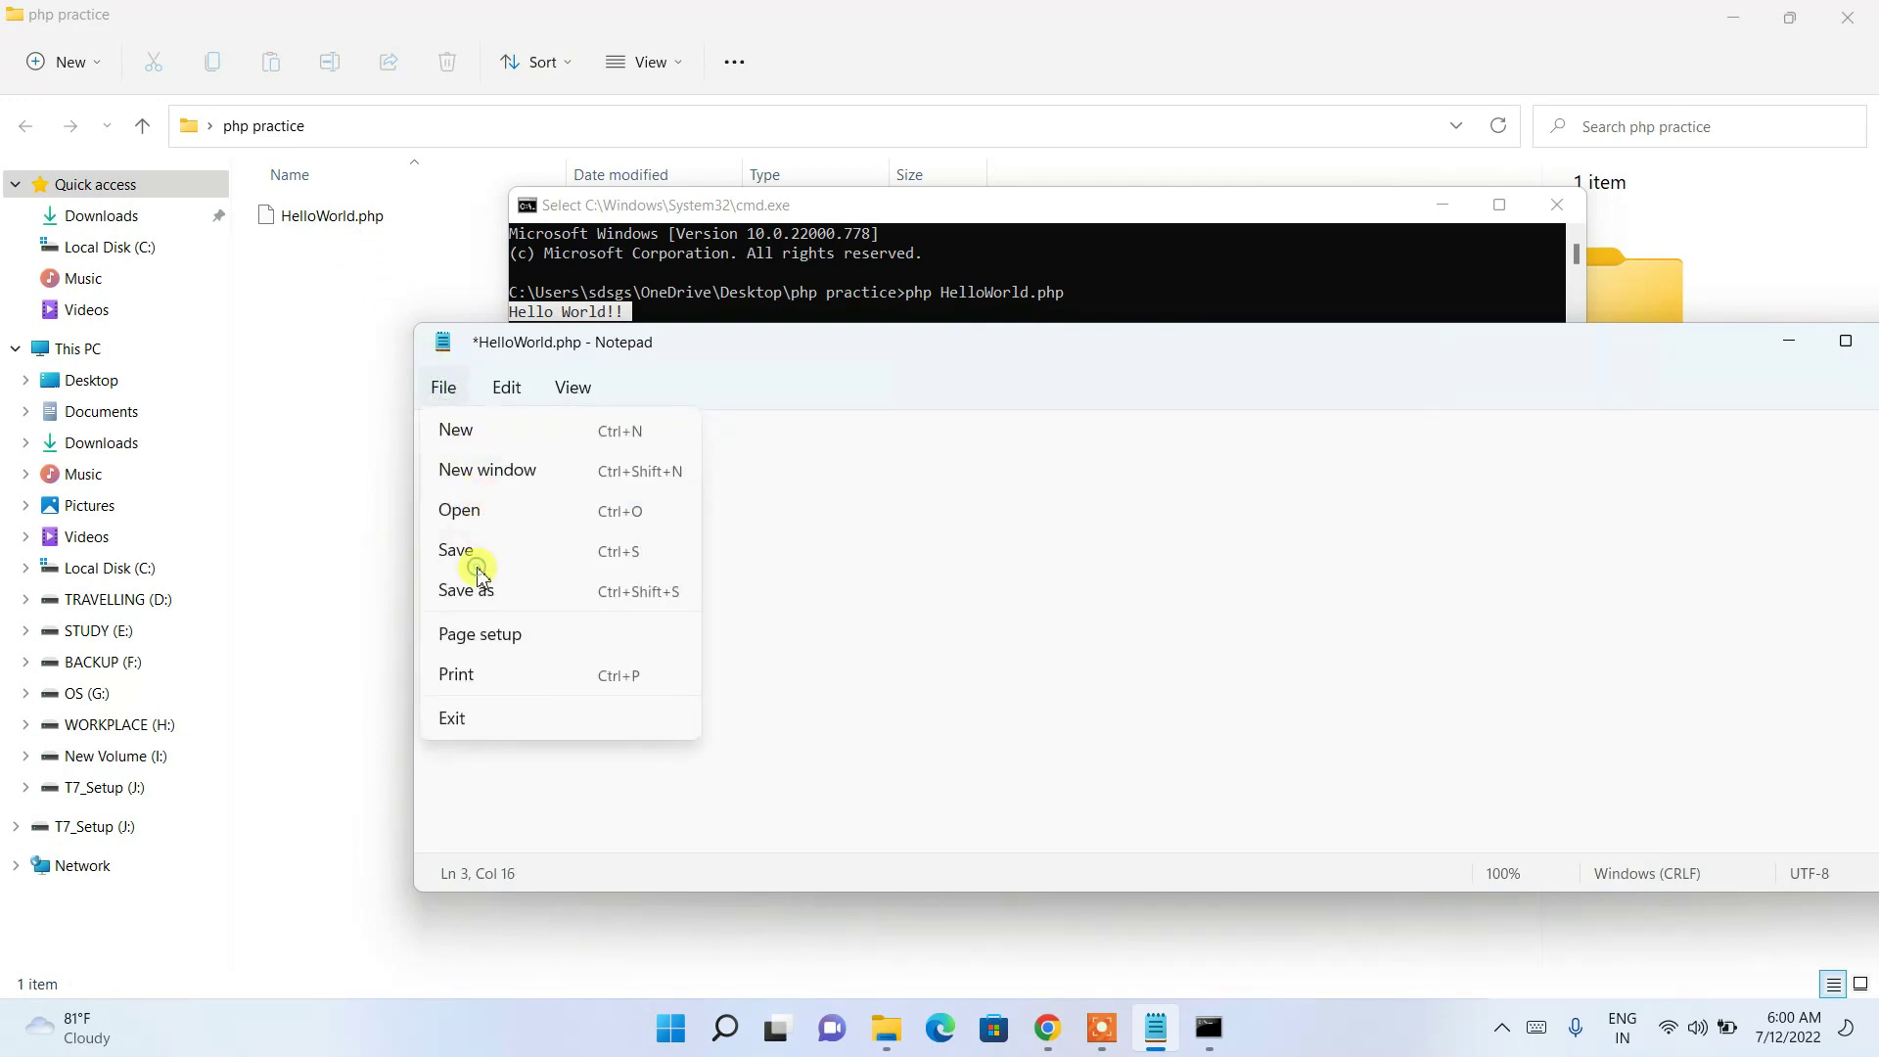
left_click(478, 564)
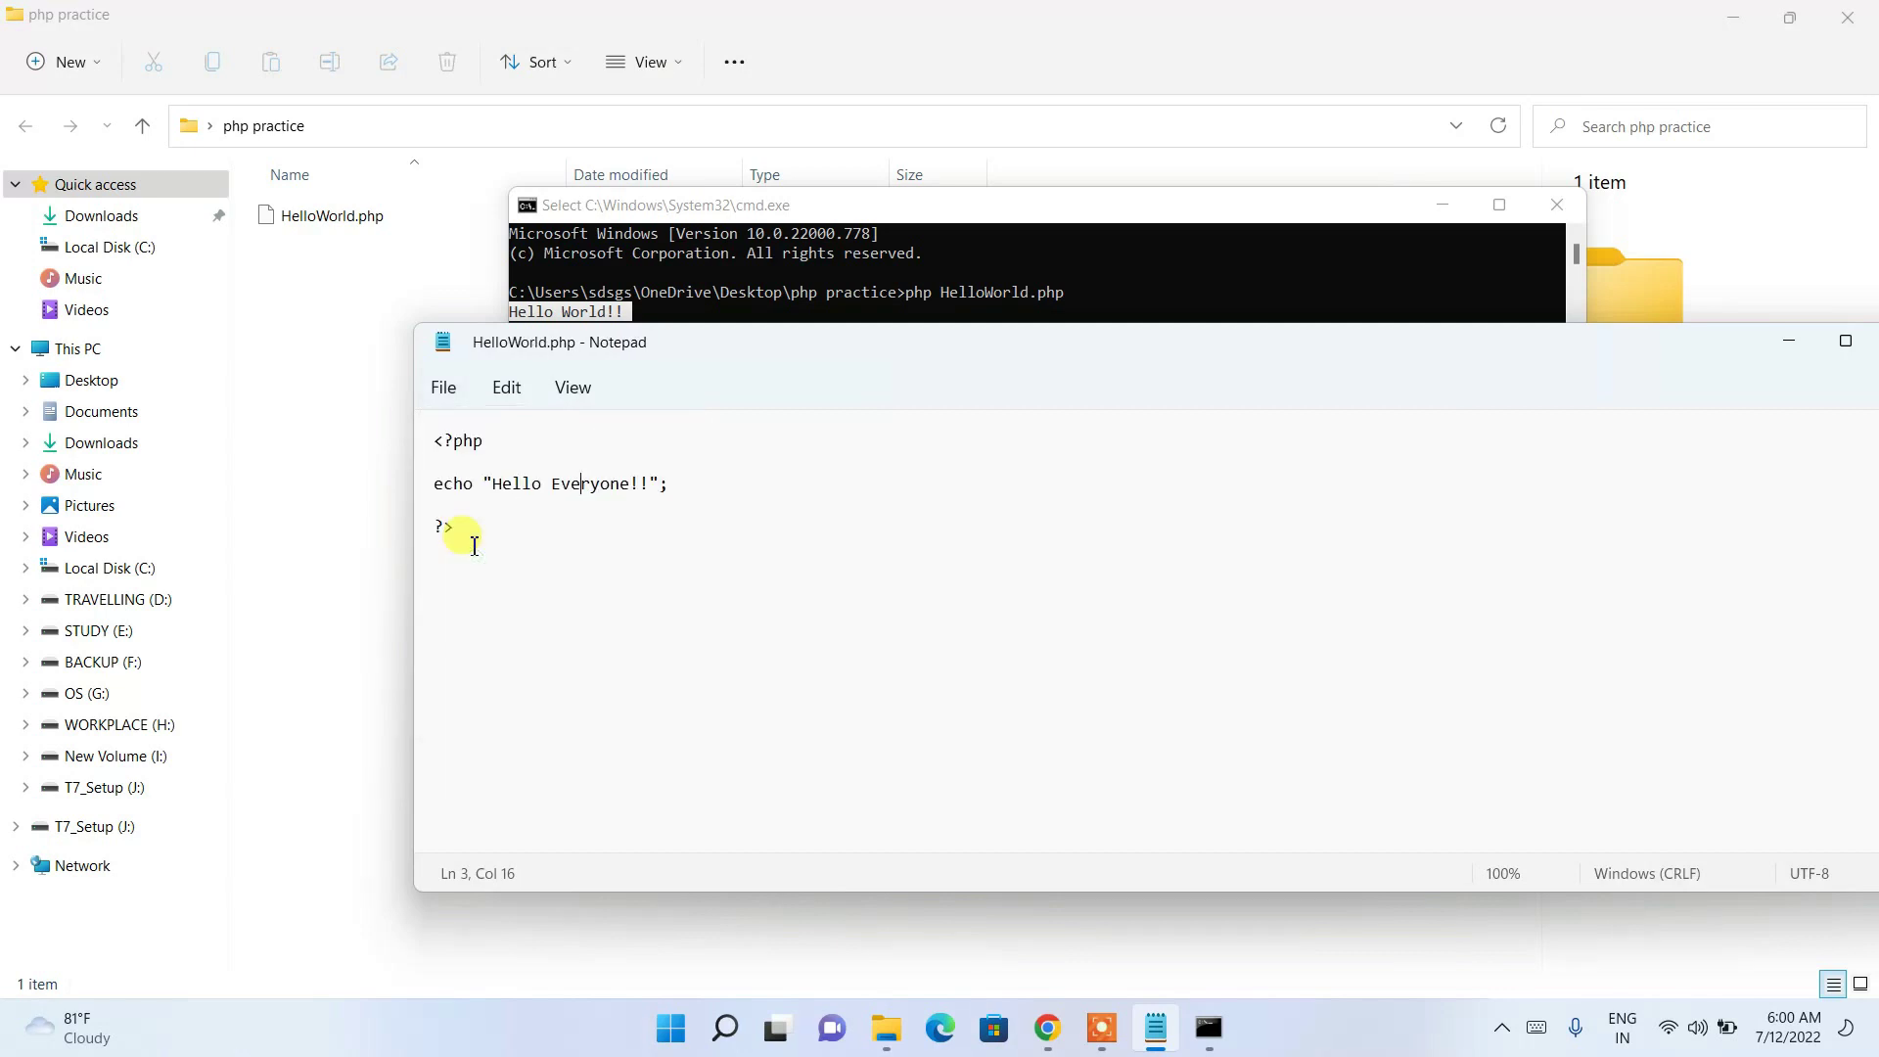
left_click(898, 277)
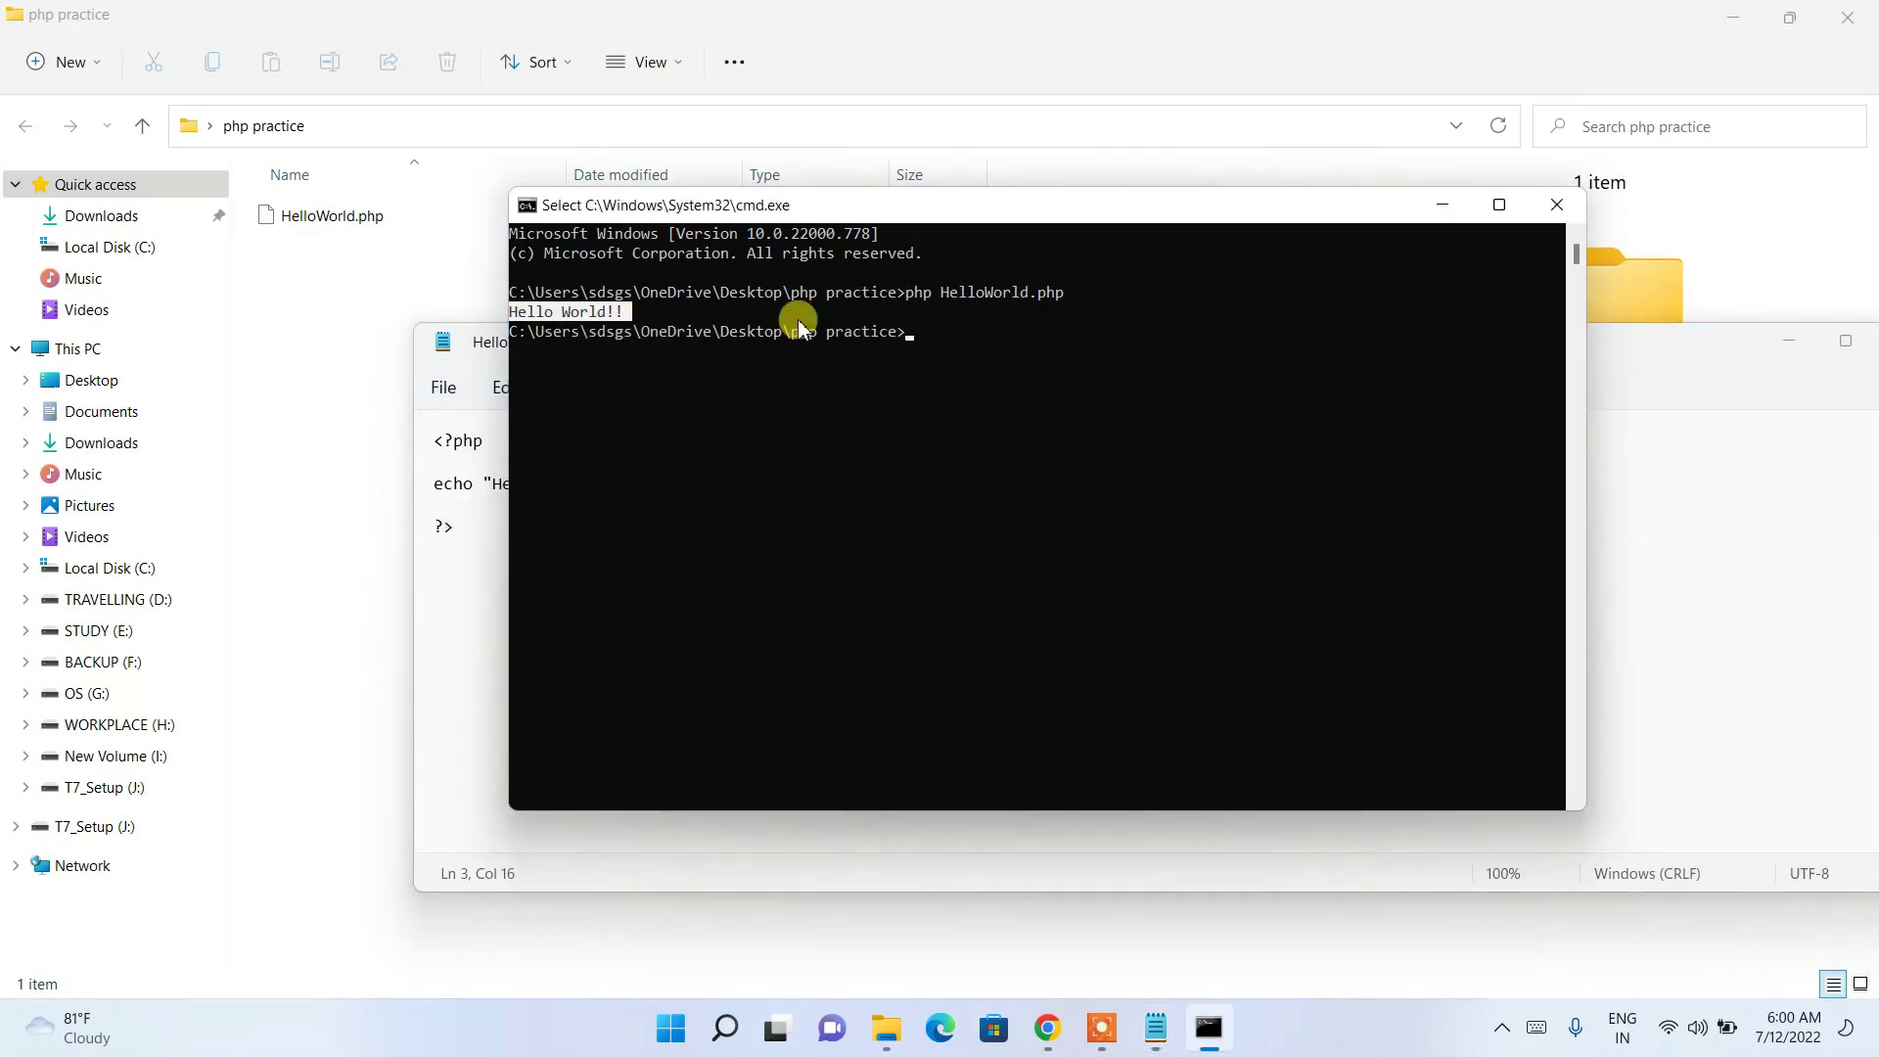
Step: Recall and rerun php HelloWorld.php, now printing Hello Everyone!!
key("Up")
key("Return")
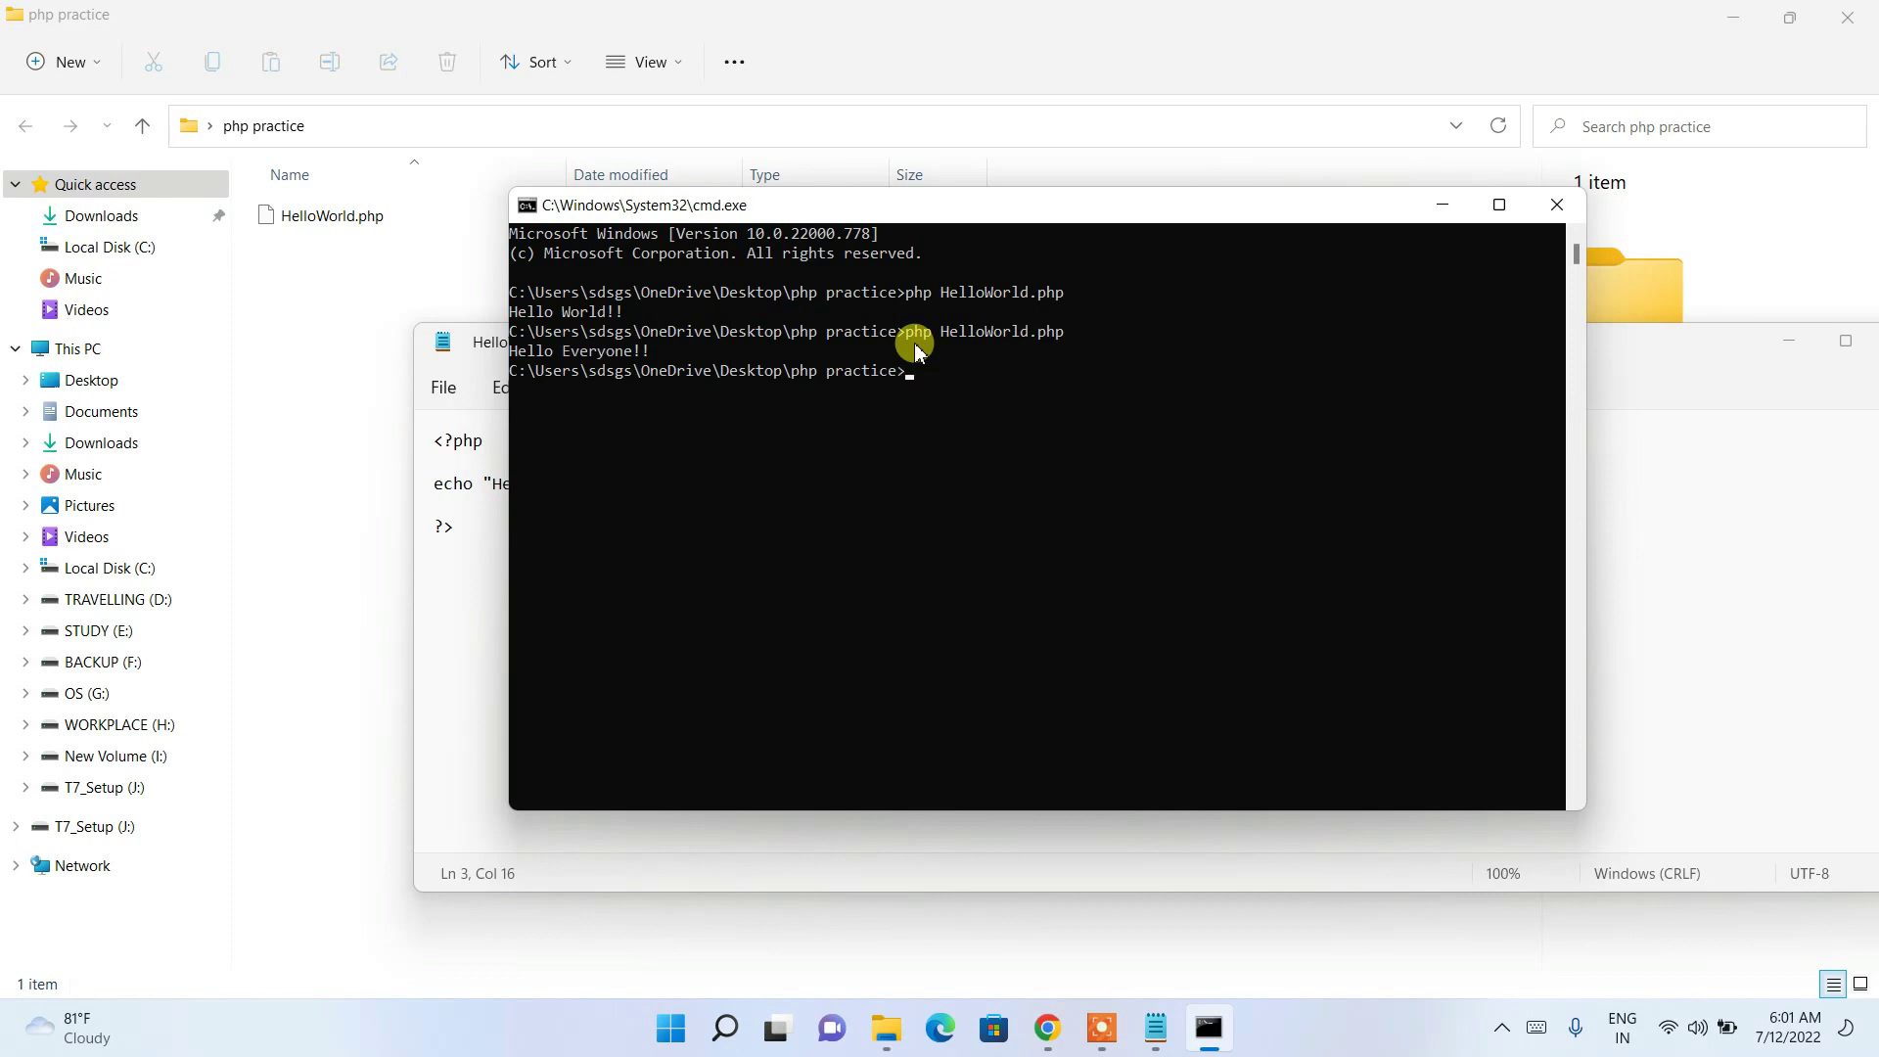
left_click_drag(511, 351, 666, 353)
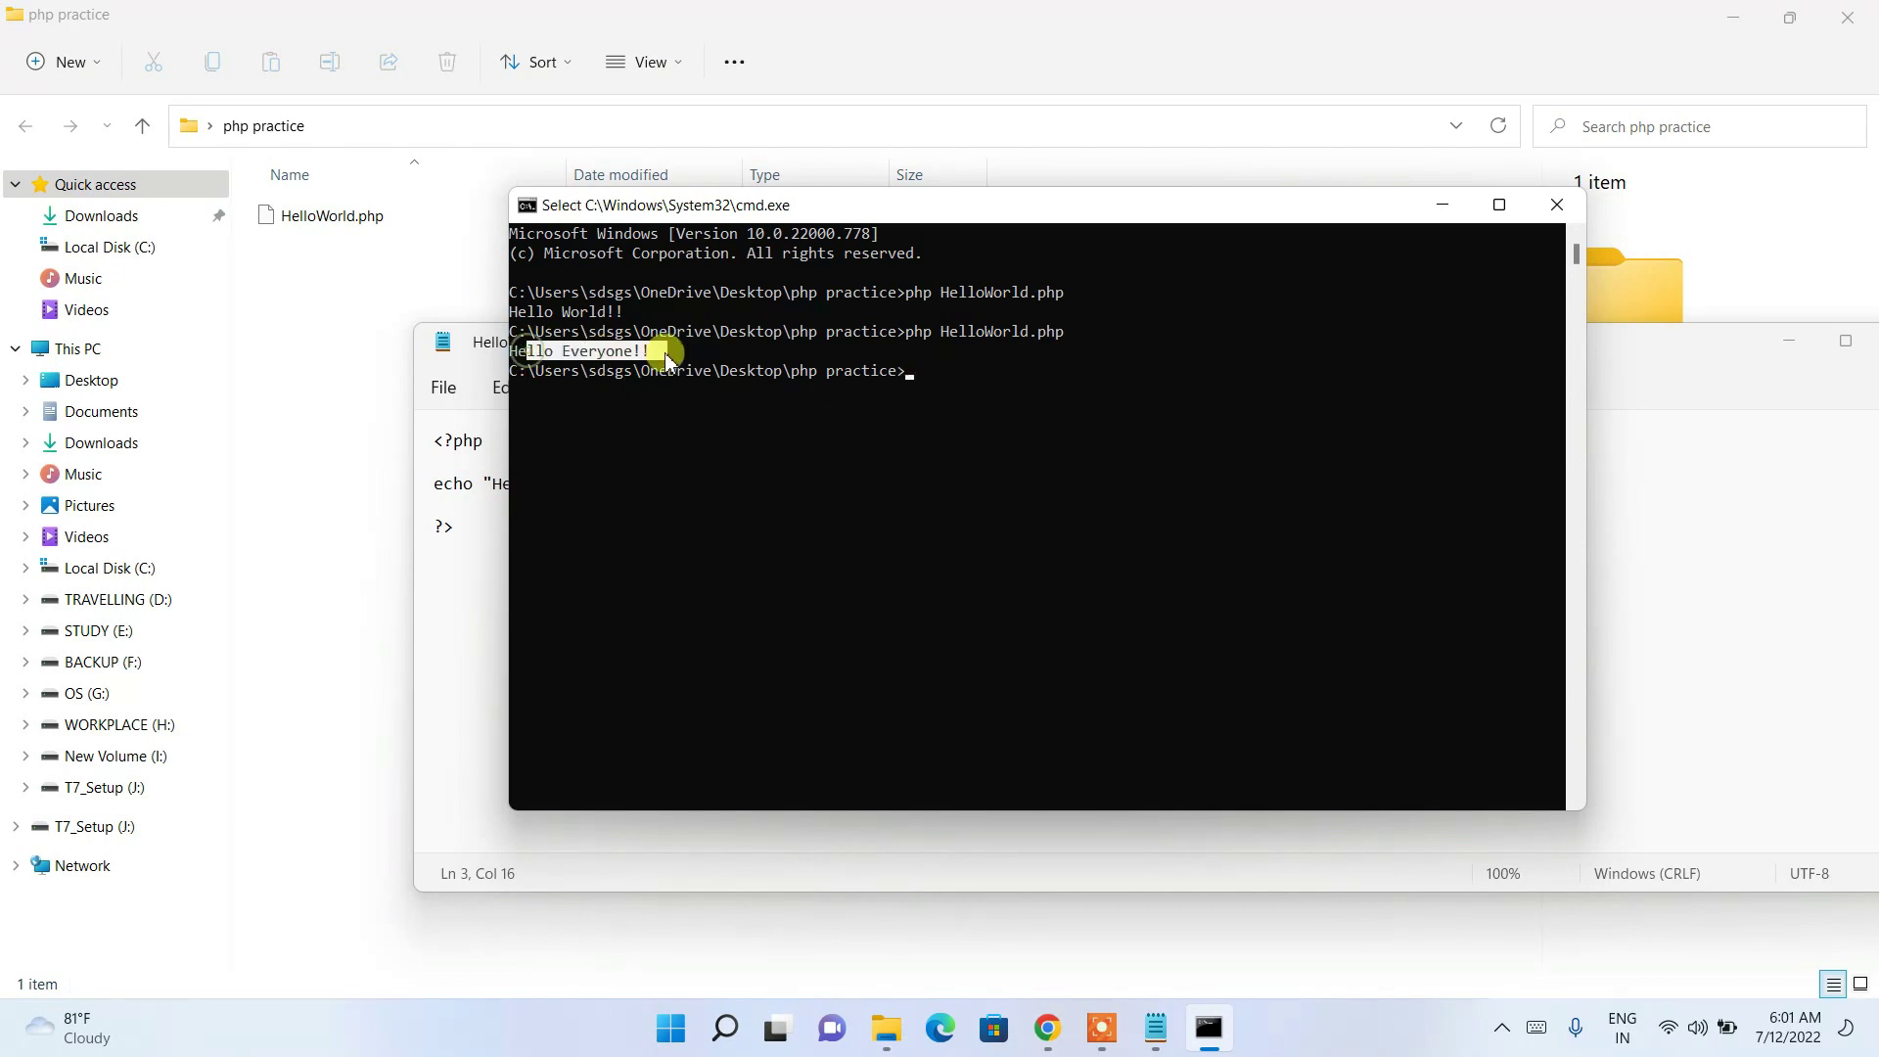
left_click(666, 431)
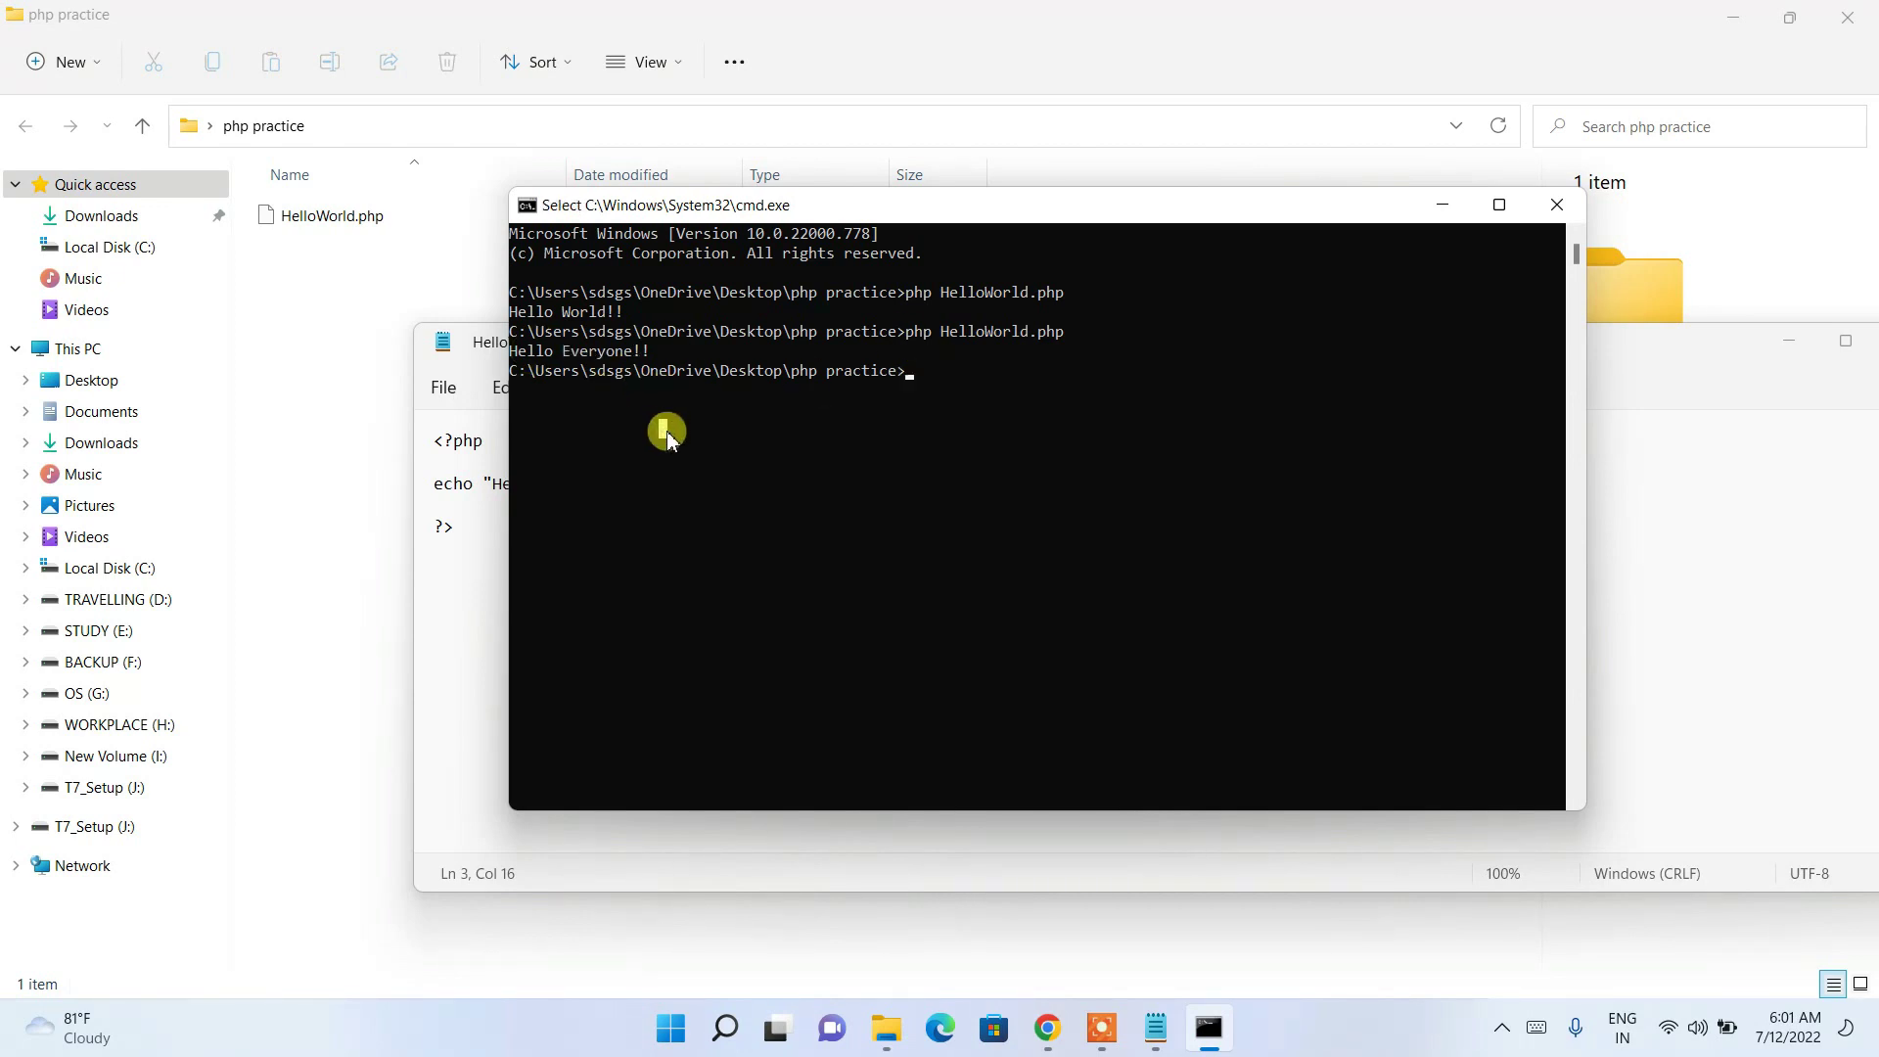
left_click(474, 607)
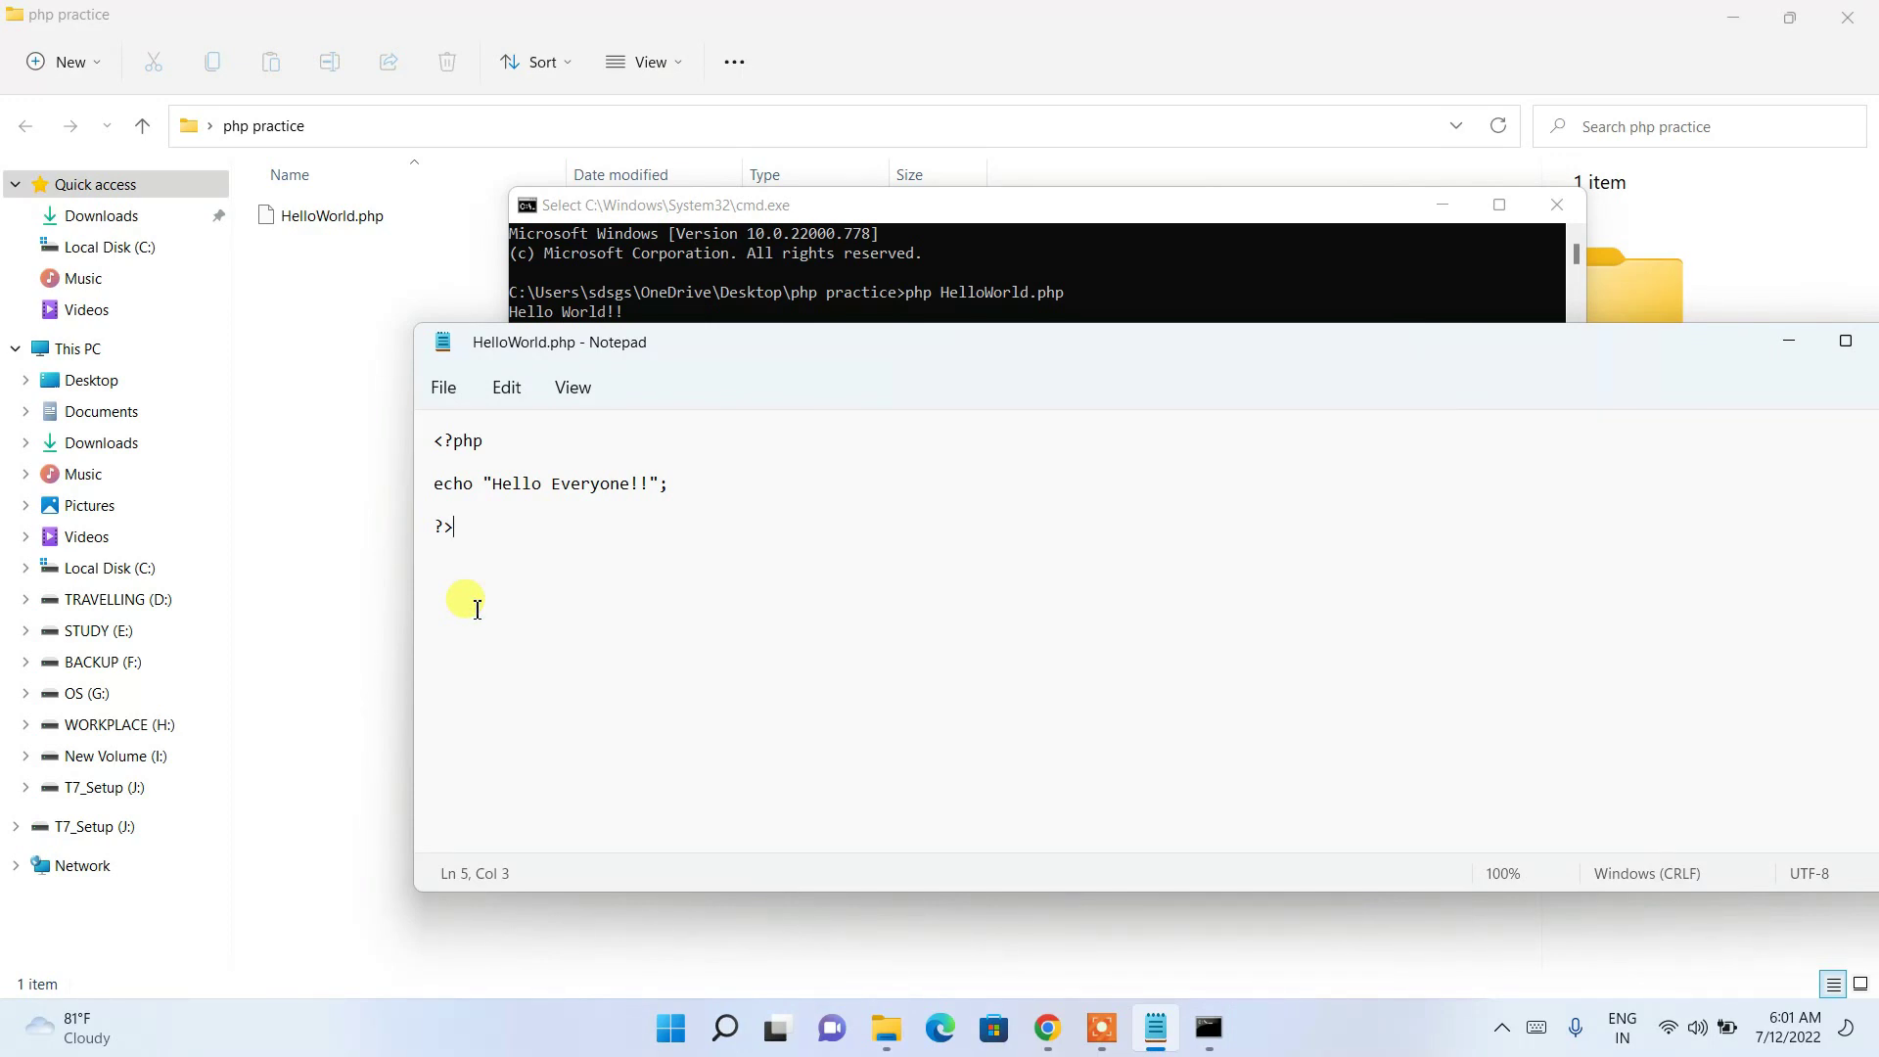
Step: Bring Command Prompt in front of Notepad and rerun php HelloWorld.php
left_click(902, 290)
key("Up")
key("Return")
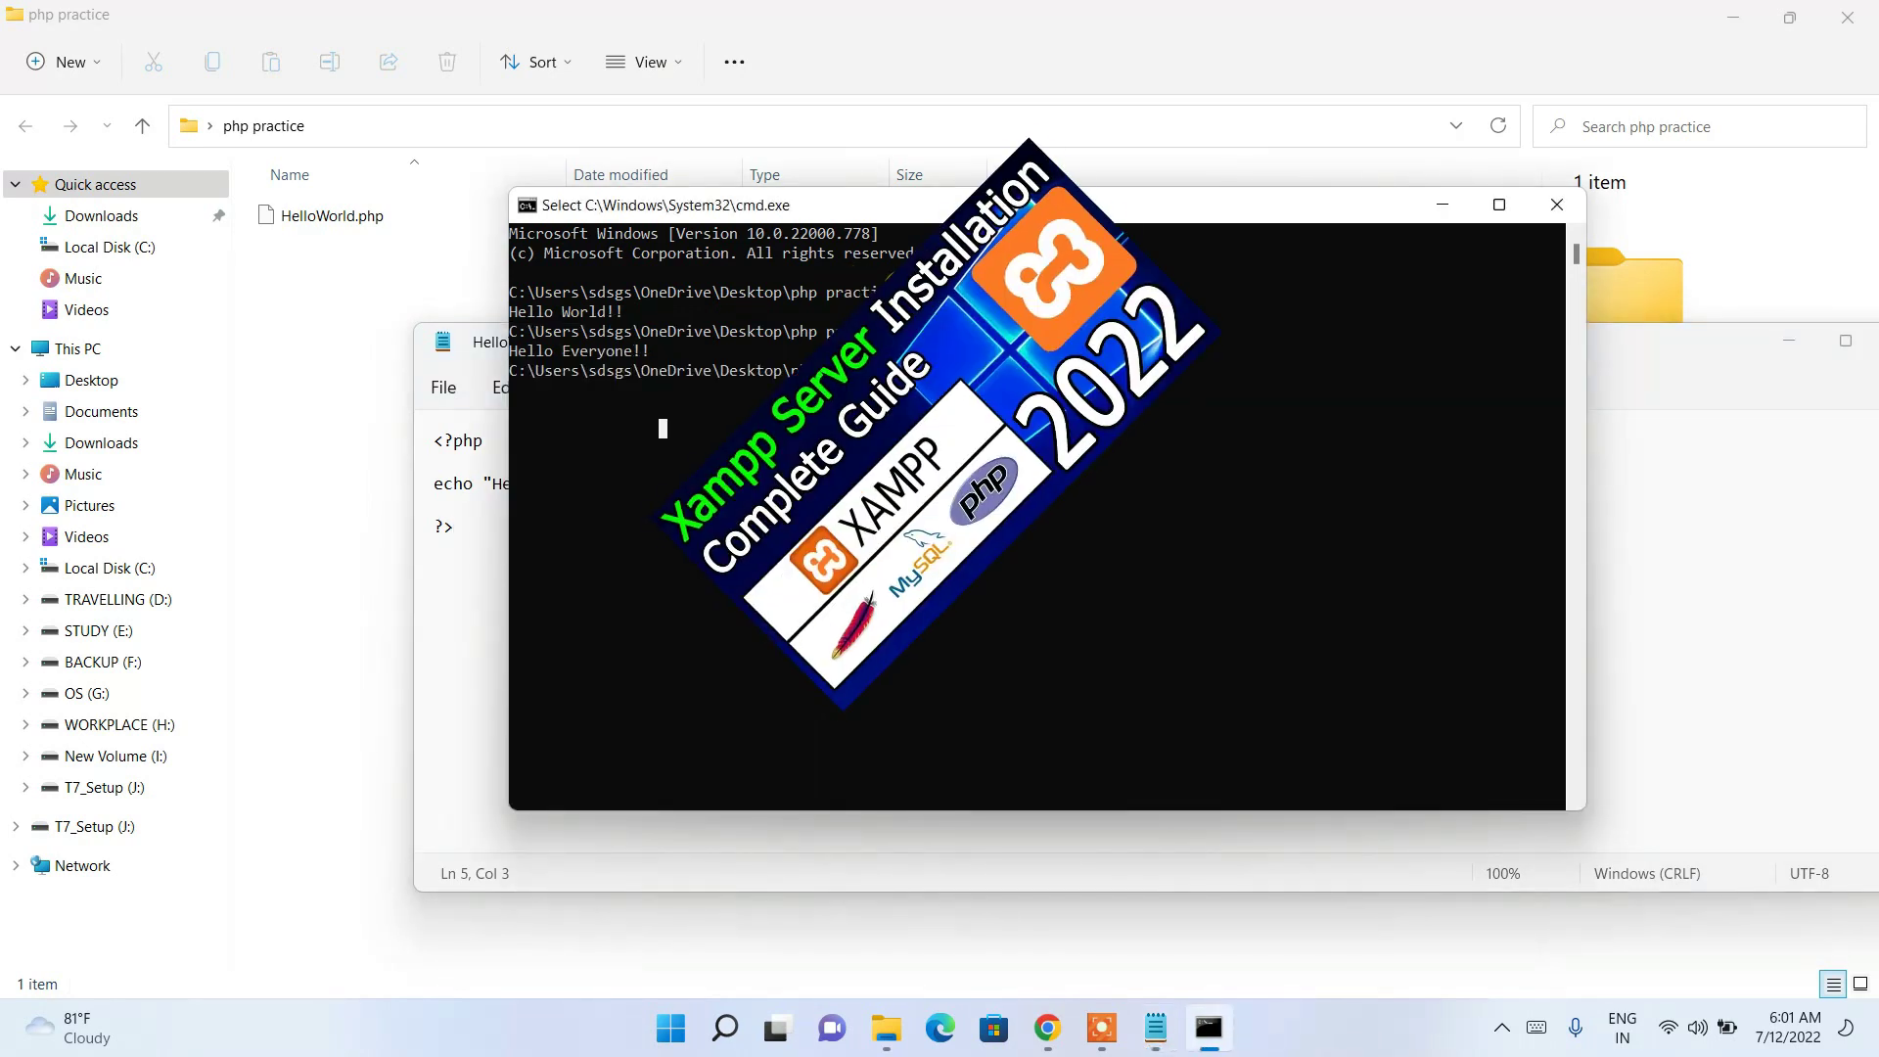